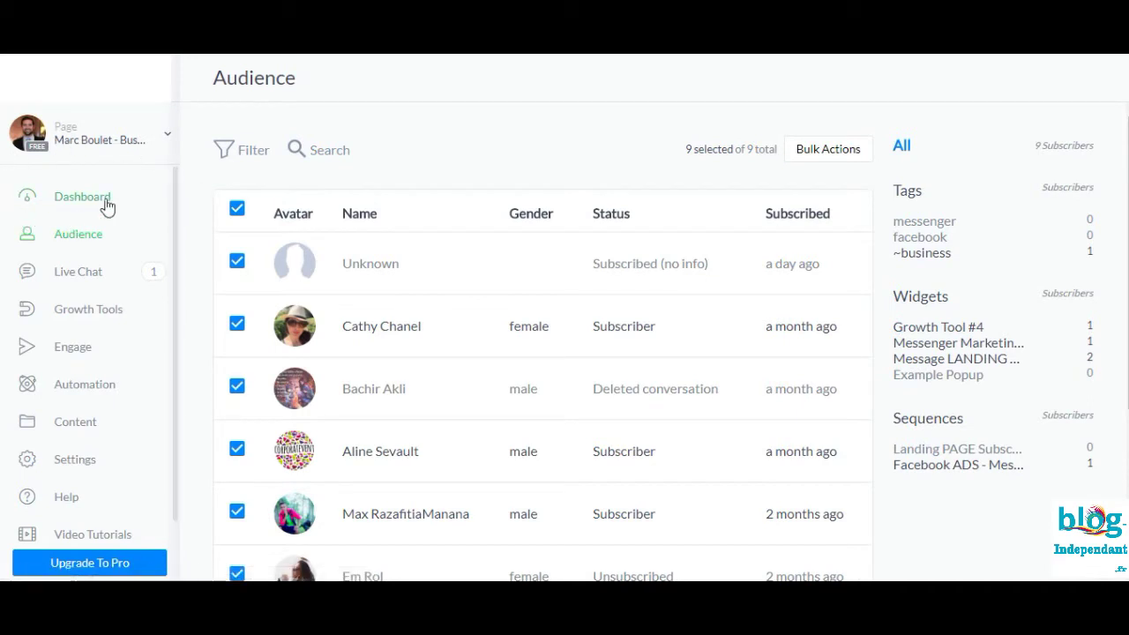
Open the page's dashboard and review the active subscribers graph, the subscription counters and the date range choices.
left_click(53, 203)
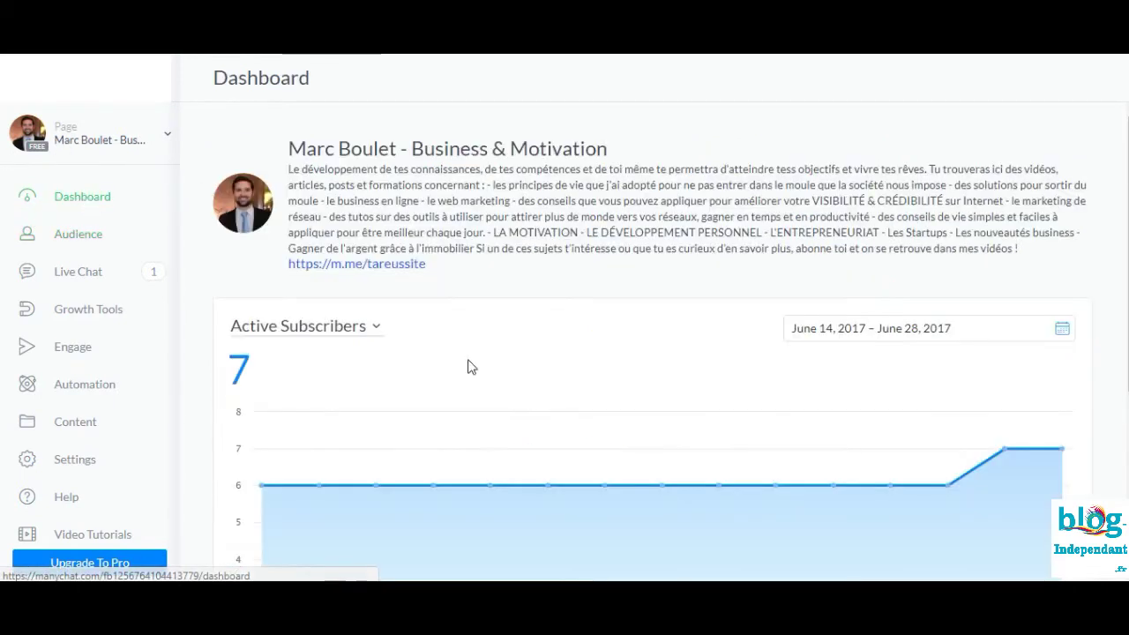
scroll(471, 367, "down", 4)
scroll(471, 367, "up", 2)
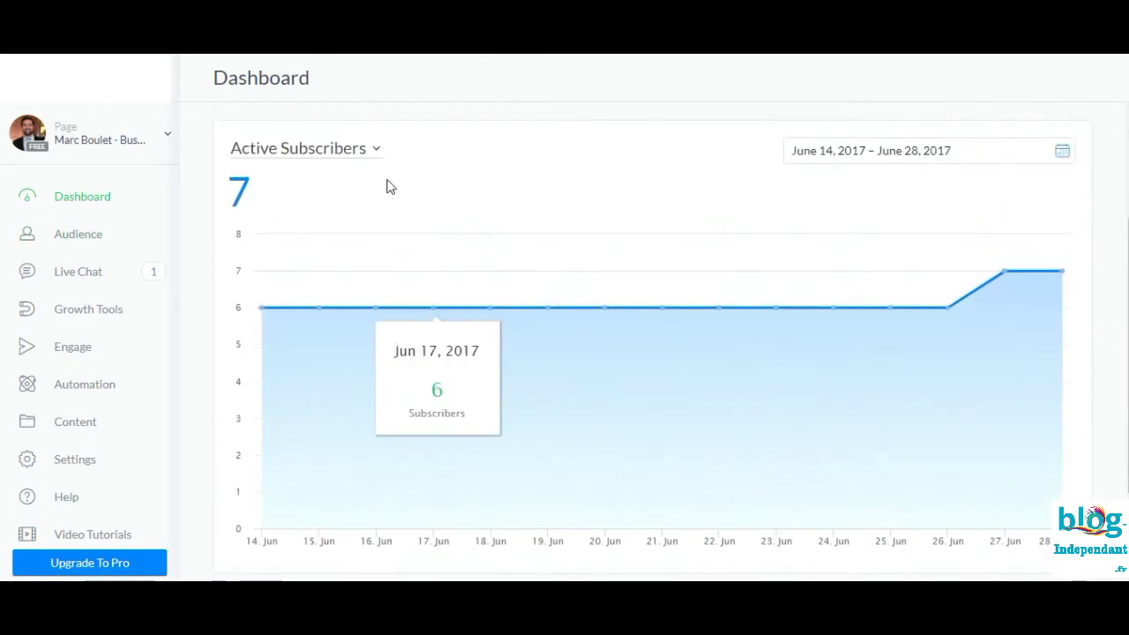
scroll(399, 356, "down", 2)
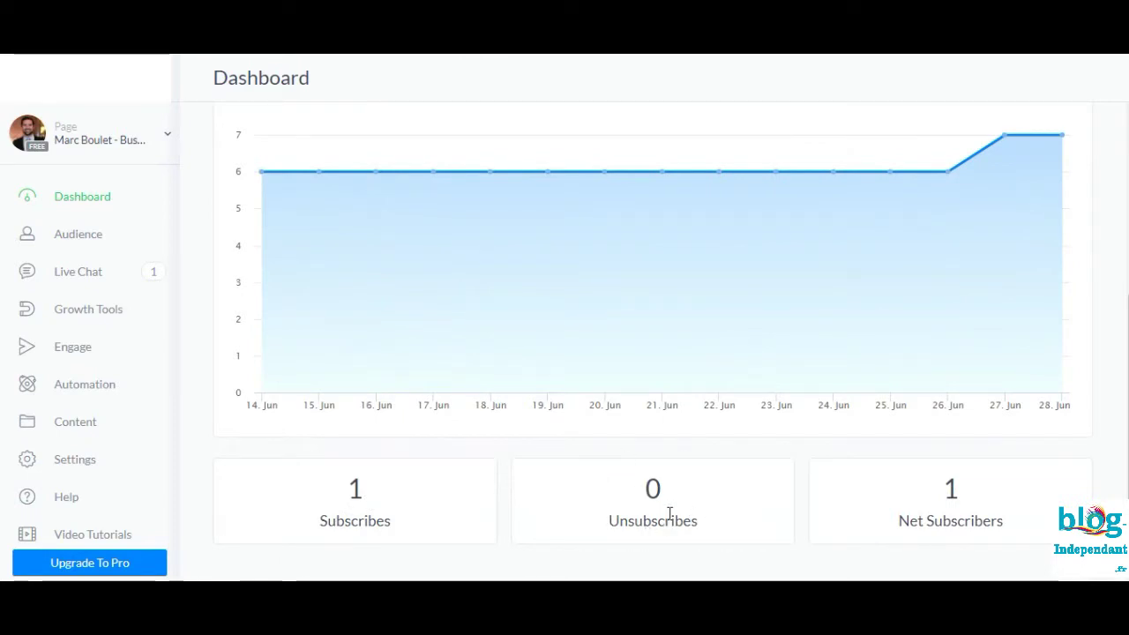
scroll(494, 318, "up", 4)
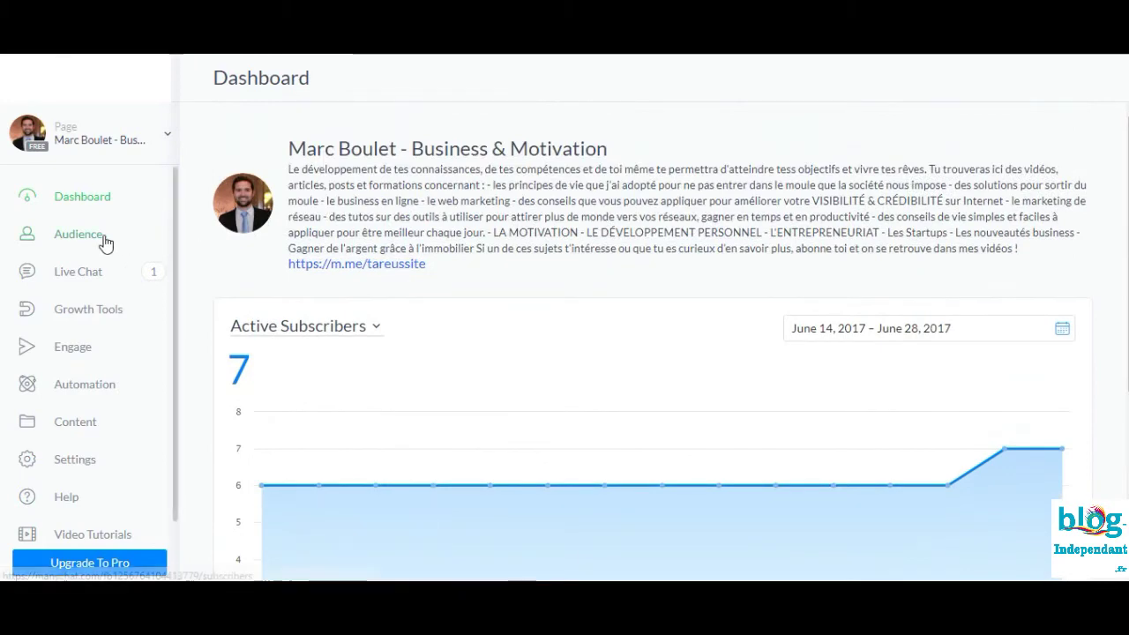
left_click(884, 335)
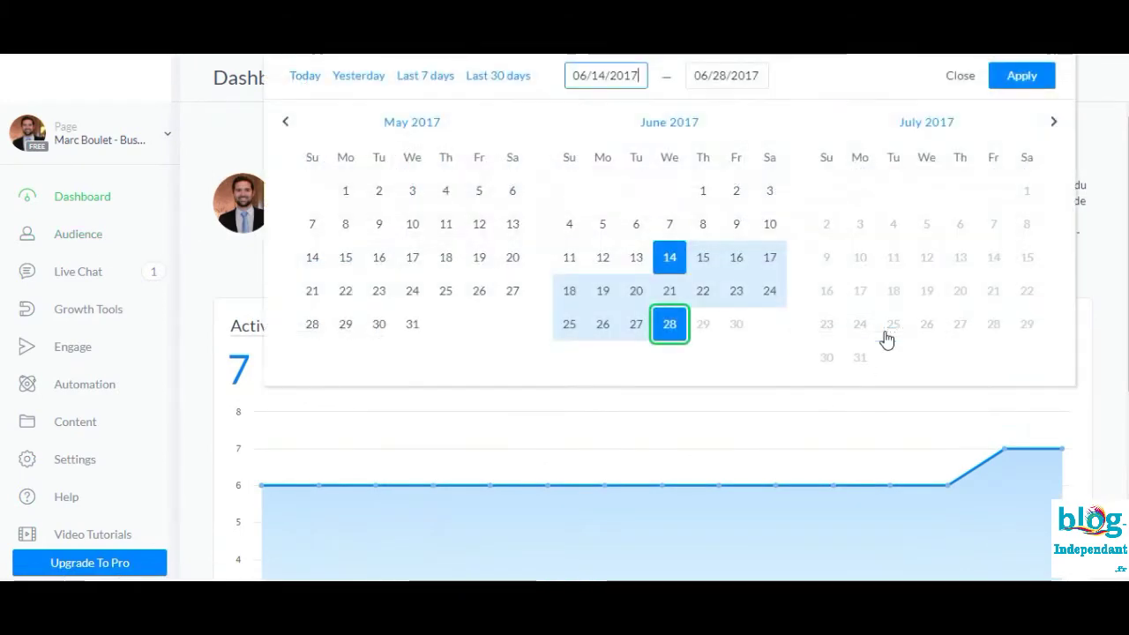
left_click(591, 422)
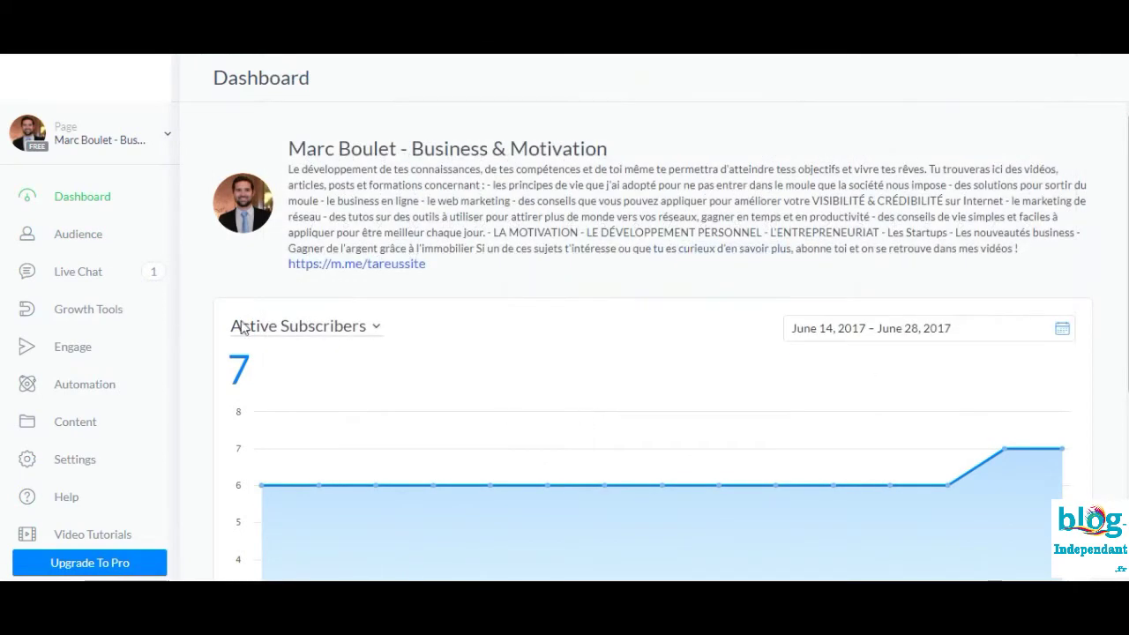
Open the audience list and look through the subscribers with their gender, status and subscription date.
left_click(90, 248)
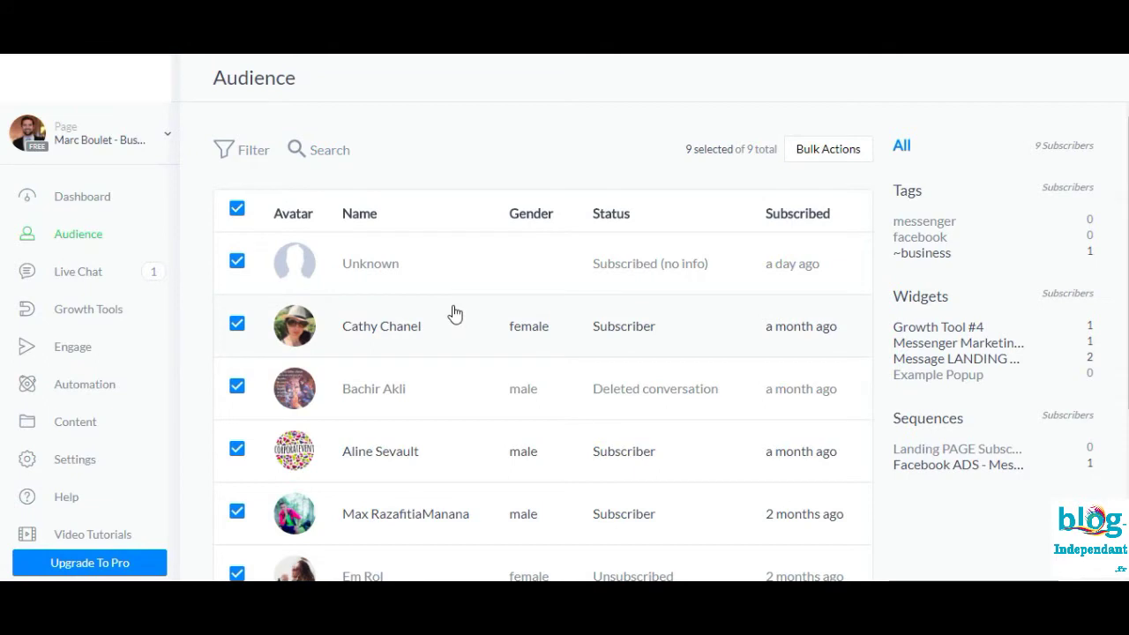
scroll(453, 315, "down", 1)
scroll(454, 315, "up", 1)
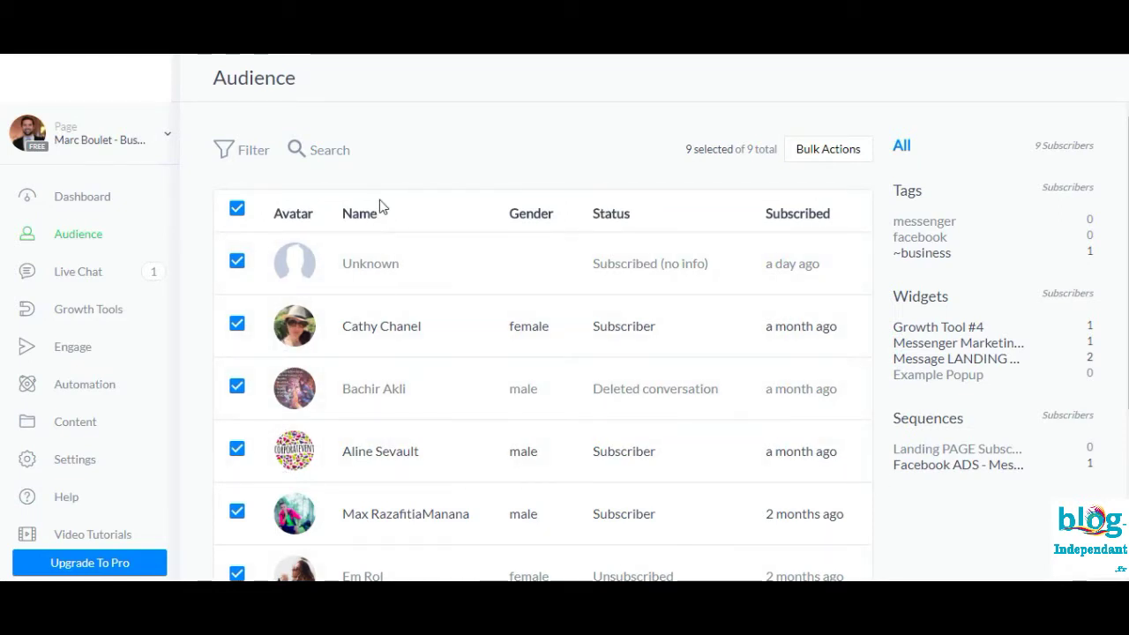
scroll(391, 180, "down", 1)
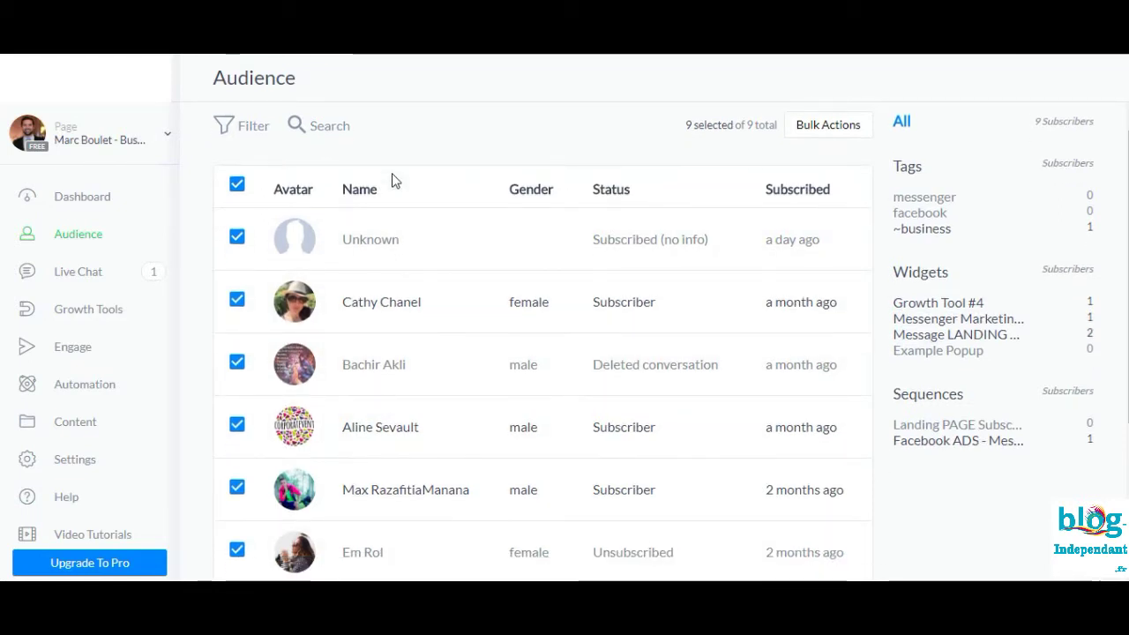
scroll(439, 138, "up", 1)
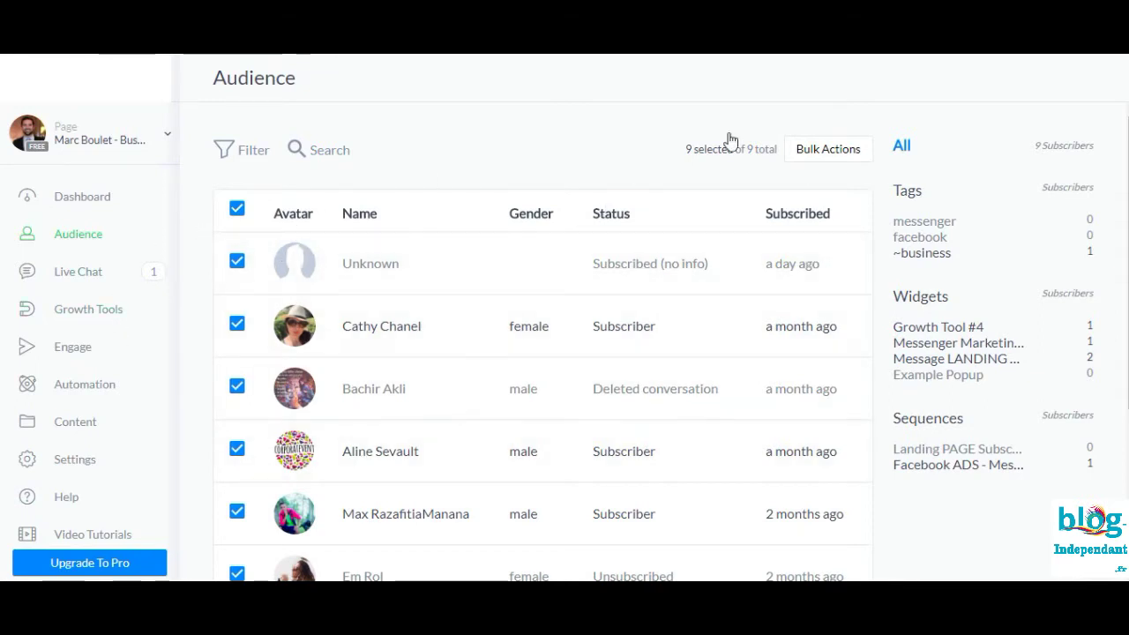
Open the live chat and read through the open conversation's message history and the subscriber's profile details.
left_click(58, 281)
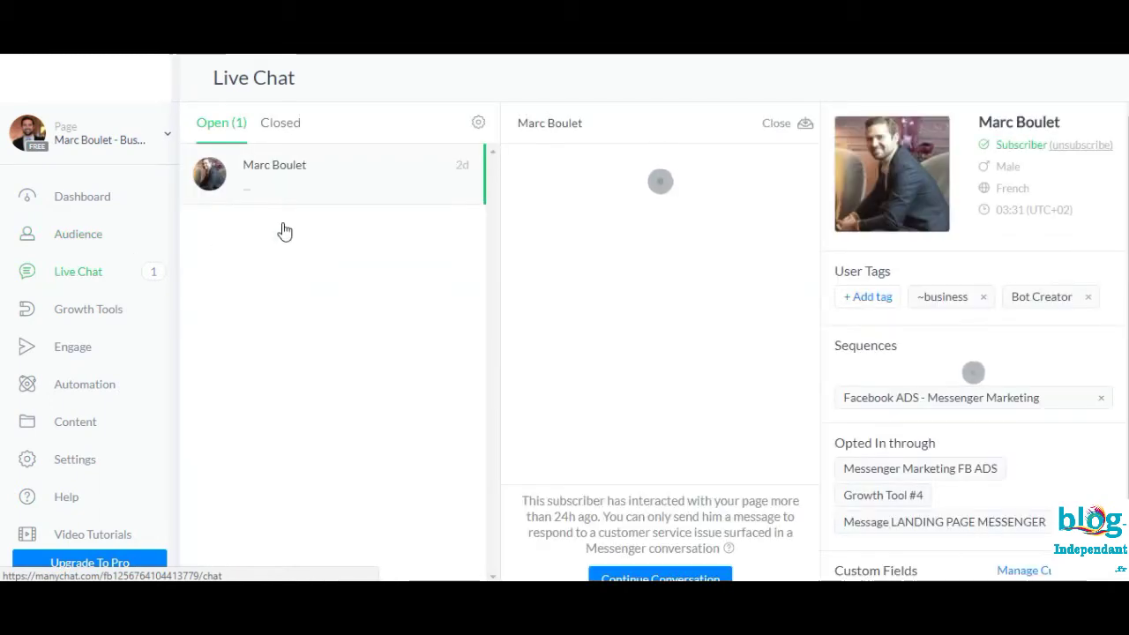
scroll(688, 334, "down", 1)
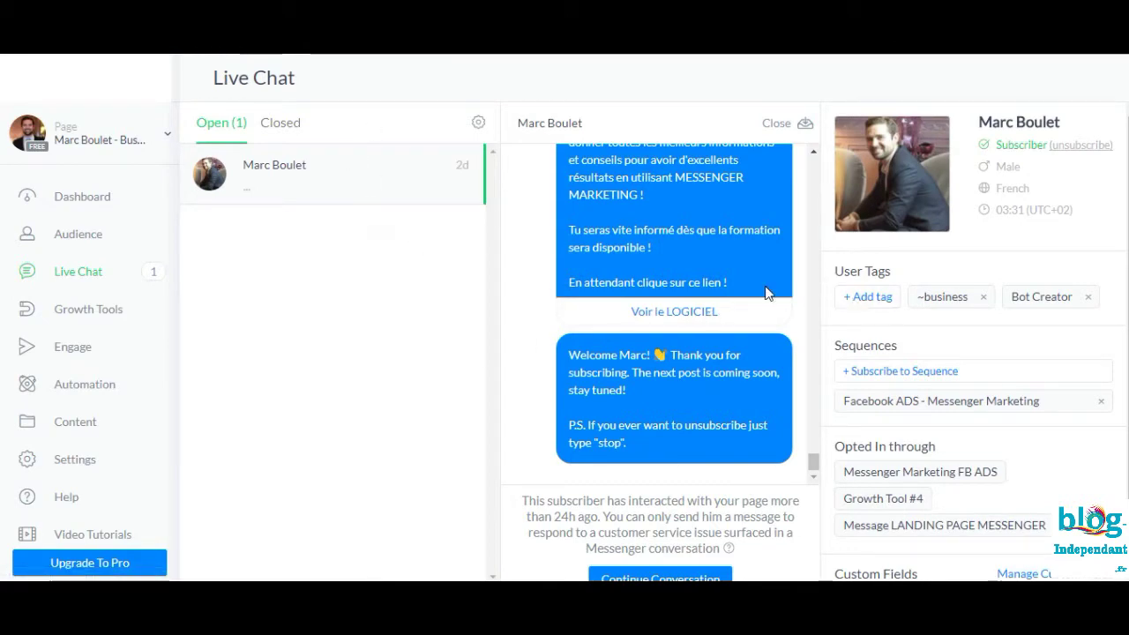
scroll(686, 300, "up", 10)
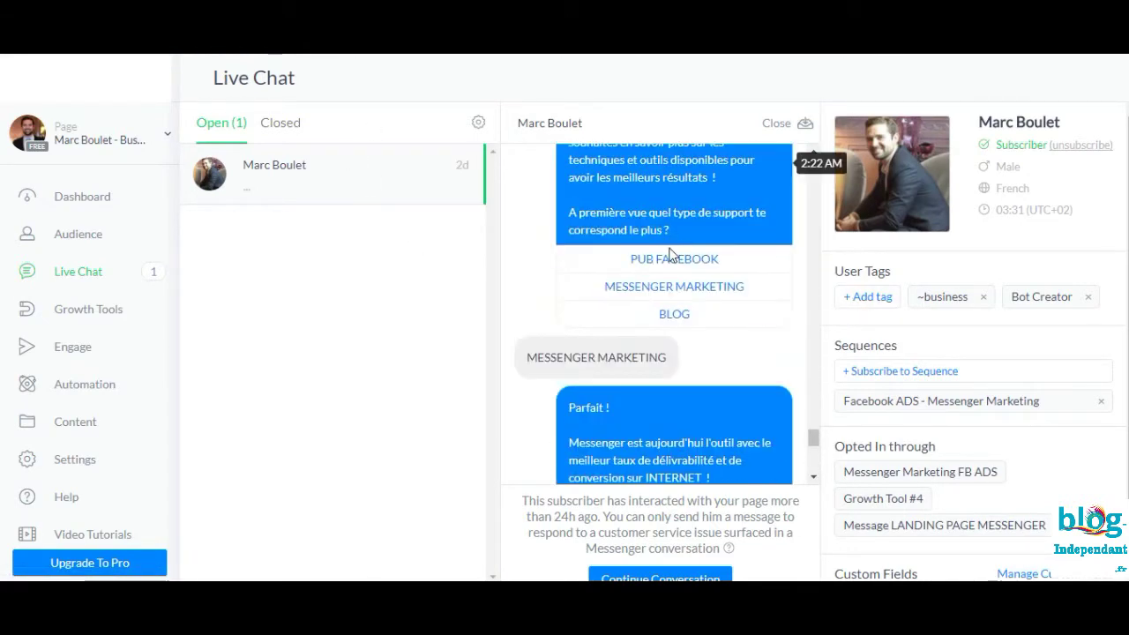
scroll(670, 250, "up", 10)
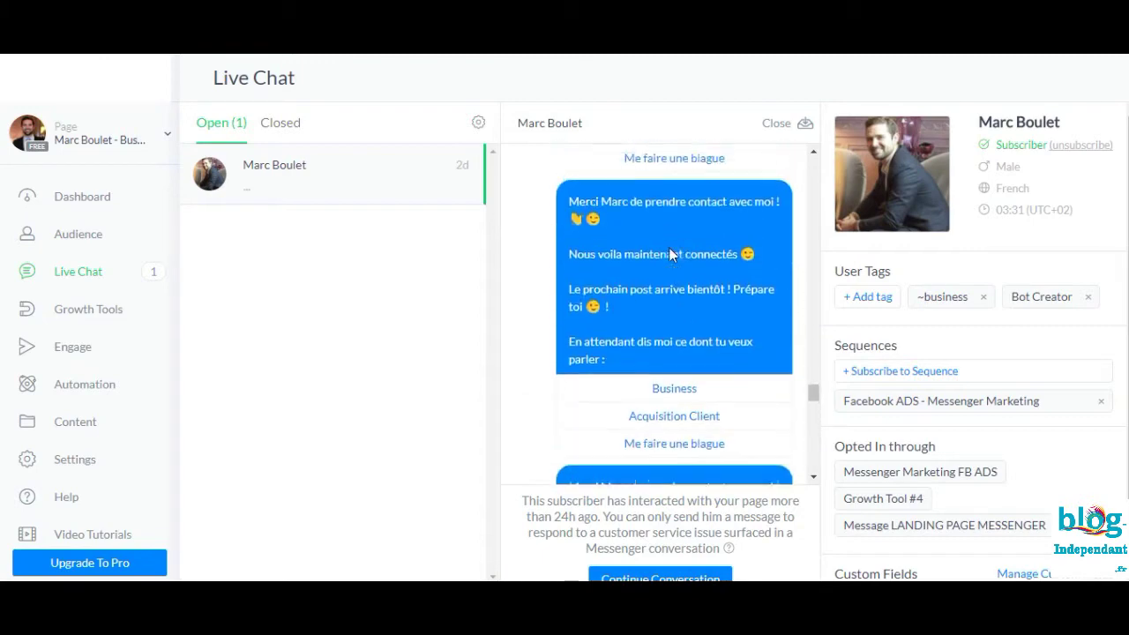
scroll(668, 247, "down", 5)
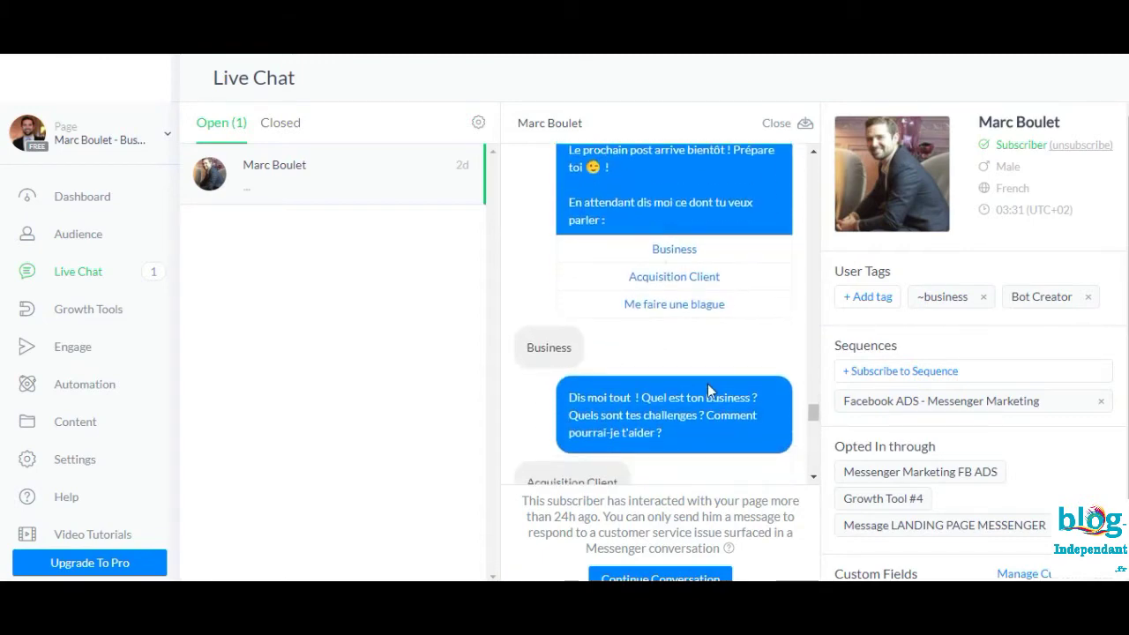
scroll(918, 348, "down", 1)
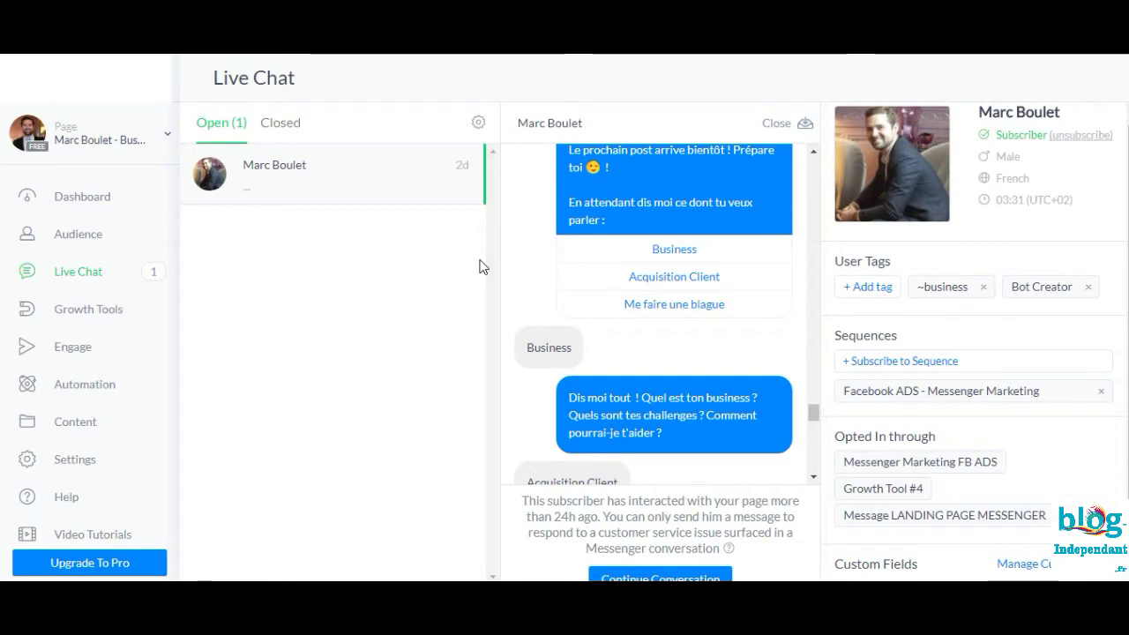
Open the "Message LANDING PAGE MESSENGER" growth tool and change its widget type to Slide-In, staying in its editor.
left_click(92, 318)
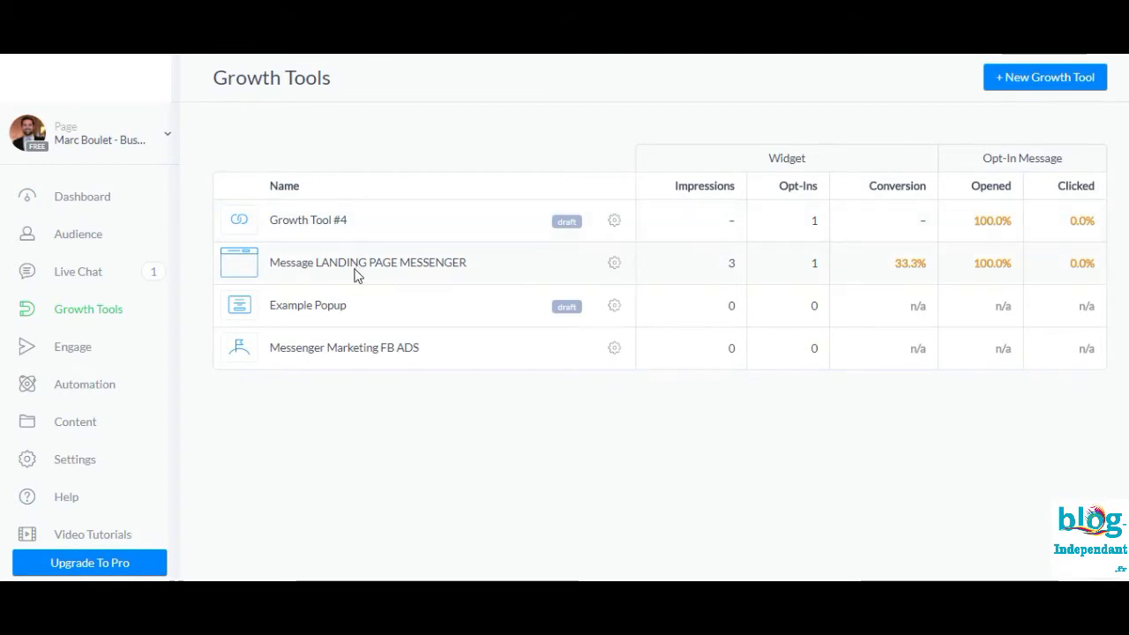
left_click(360, 271)
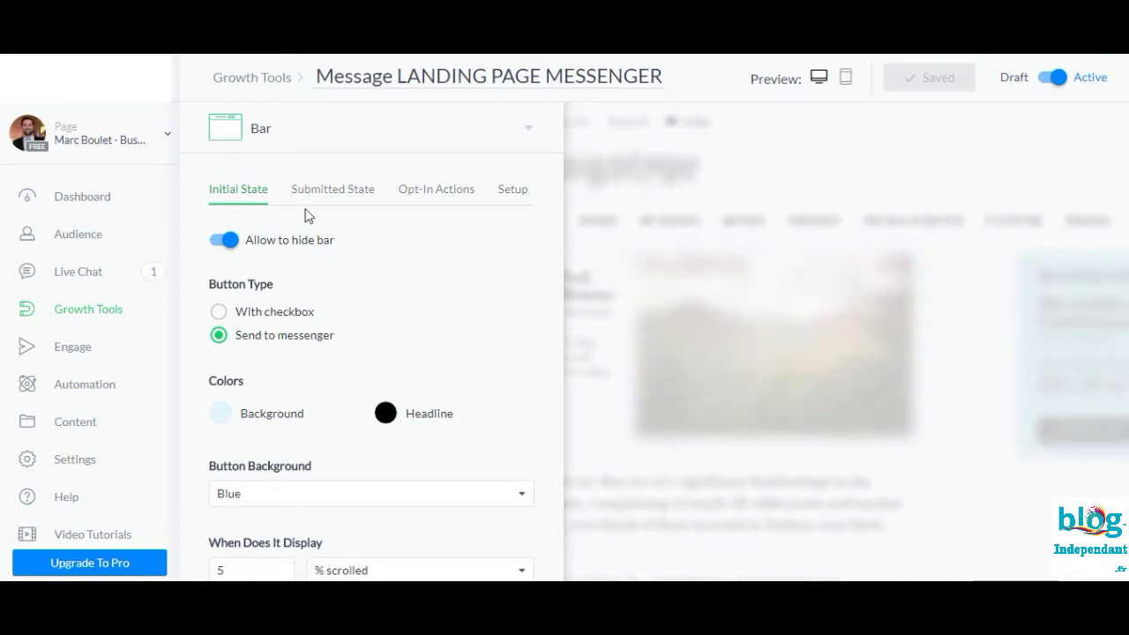
left_click(278, 133)
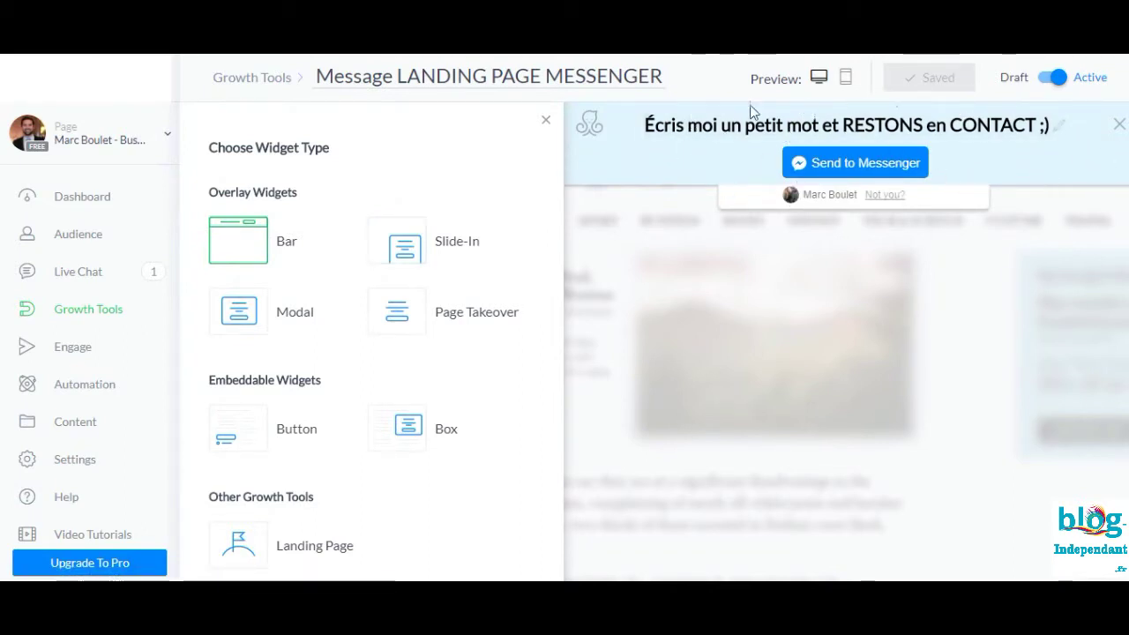
left_click(411, 256)
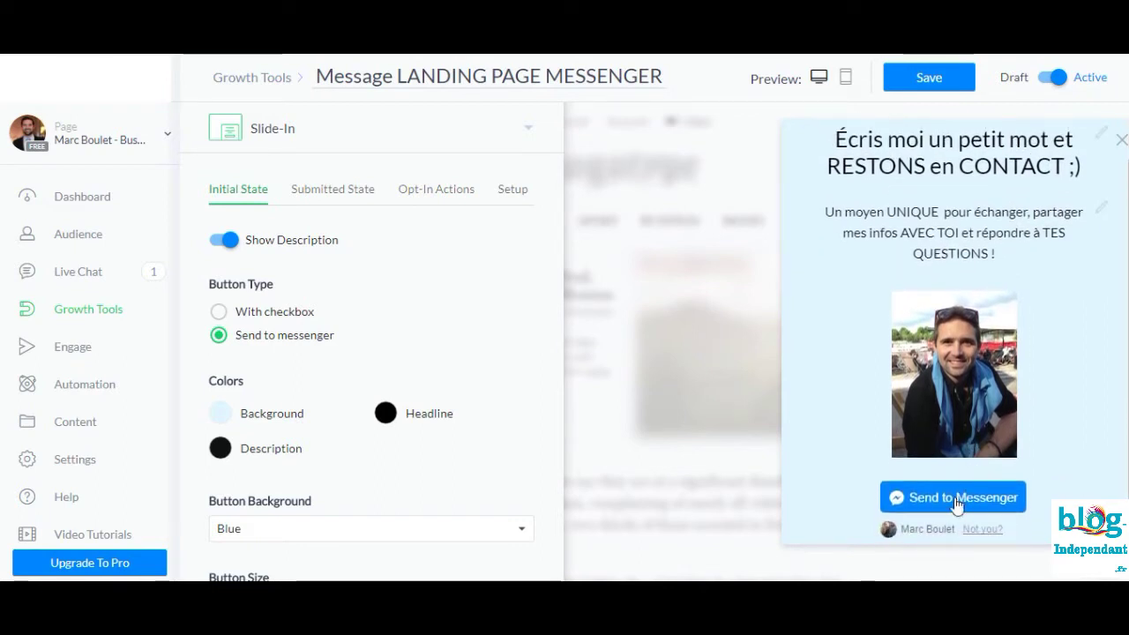
left_click(90, 235)
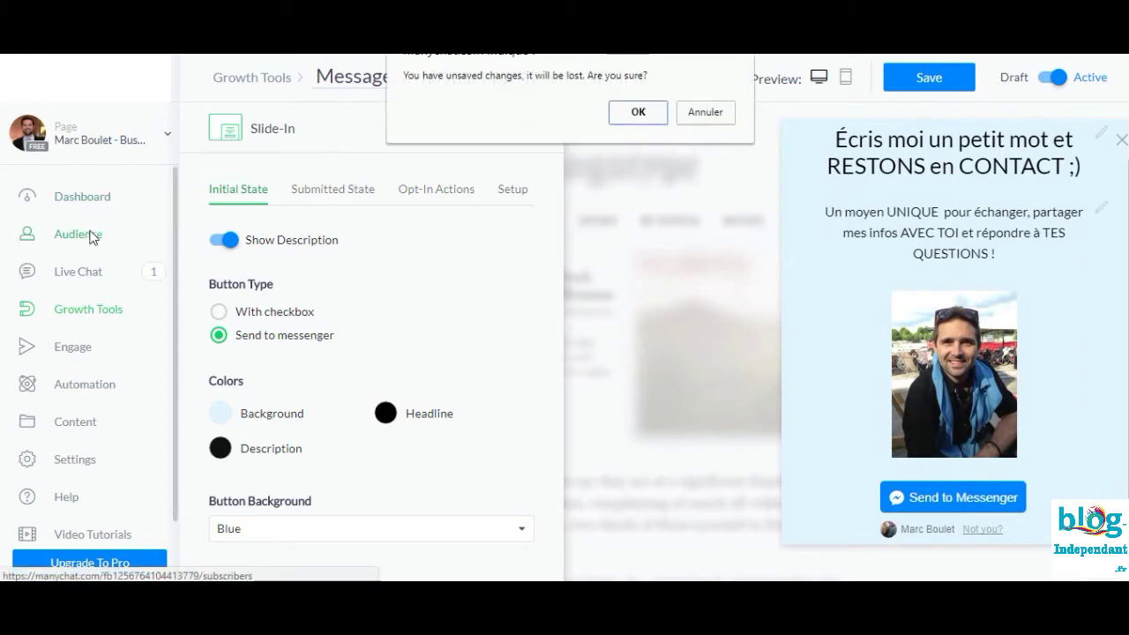
left_click(711, 112)
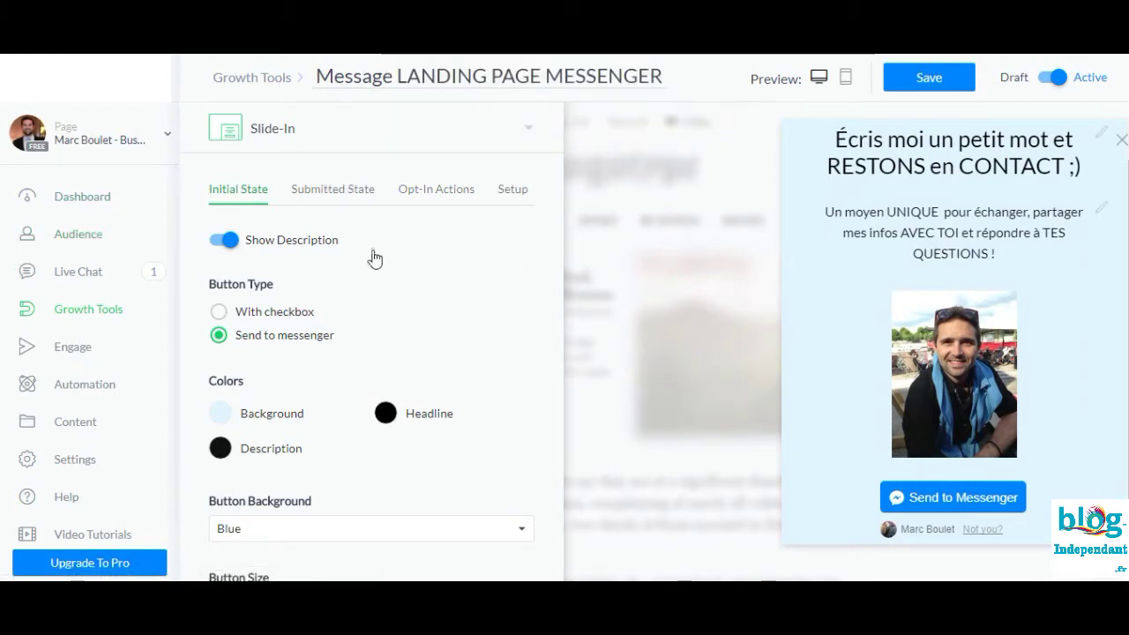
Set the background color of the slide-in's initial state to blue #1E88E5.
scroll(373, 255, "down", 1)
scroll(325, 279, "down", 5)
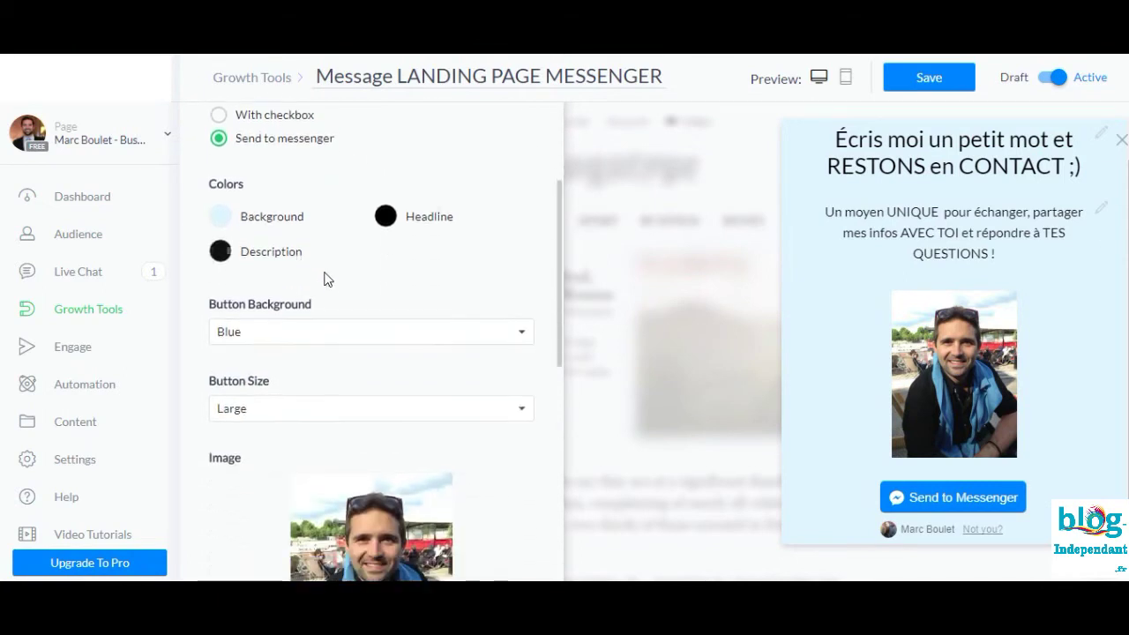
scroll(324, 279, "up", 5)
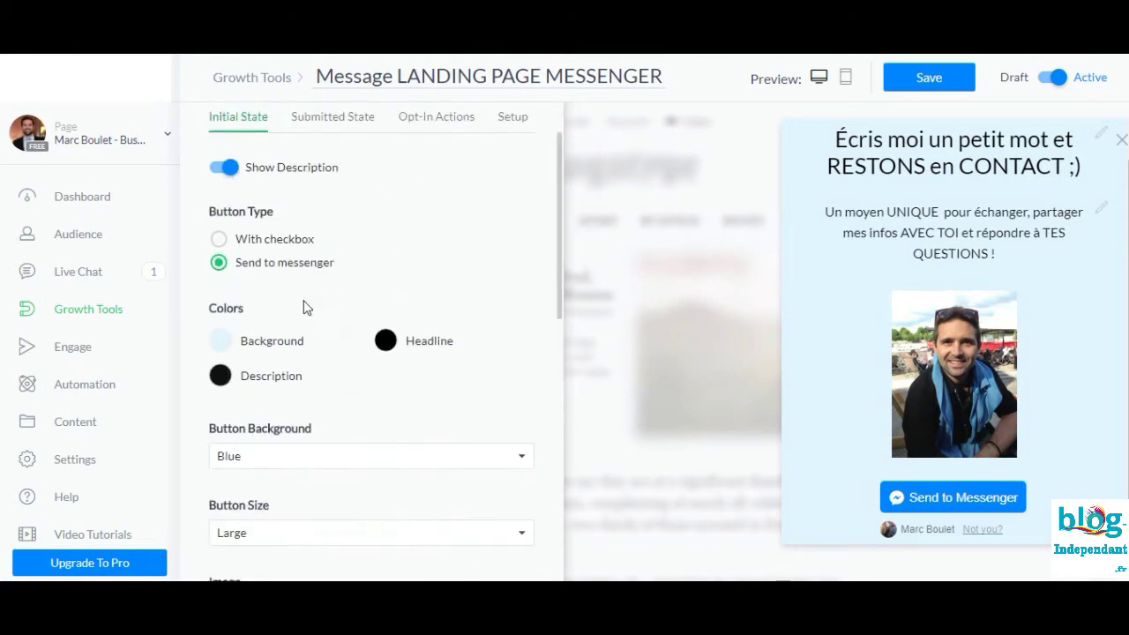
left_click(287, 344)
left_click(336, 499)
left_click(305, 527)
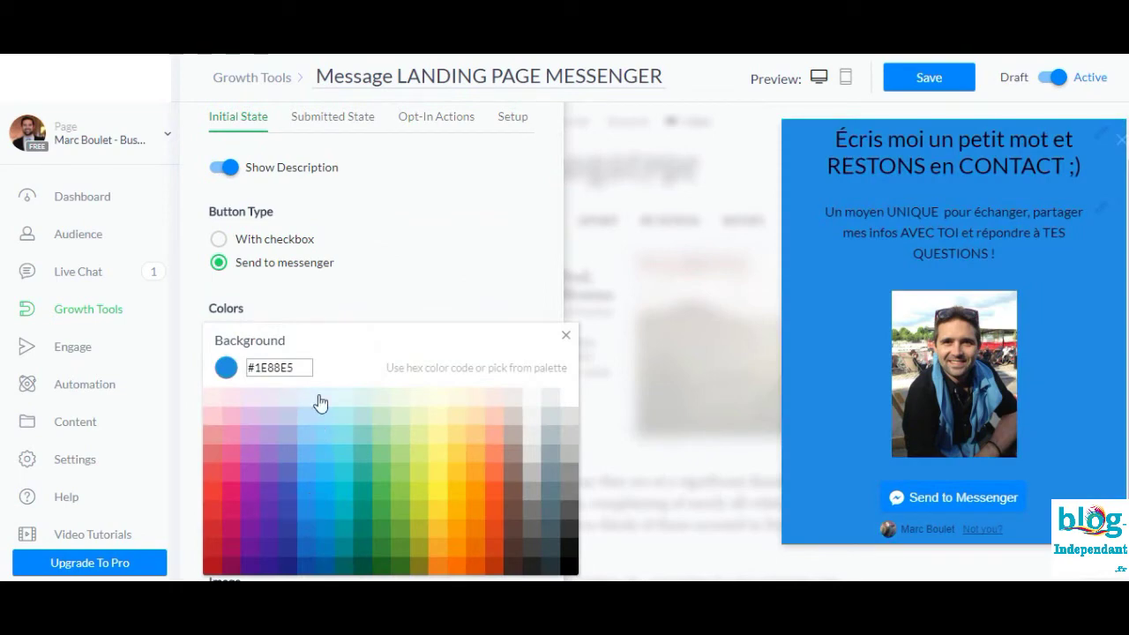
left_click(566, 337)
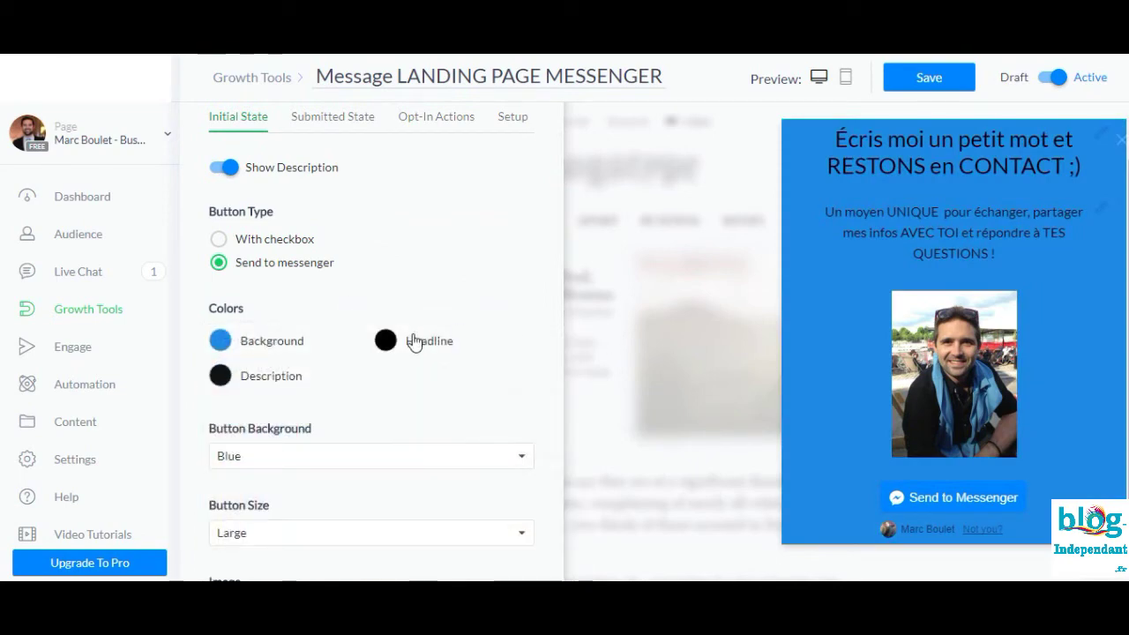
Set the description text color of the slide-in's initial state to #FAFAFA.
left_click(260, 384)
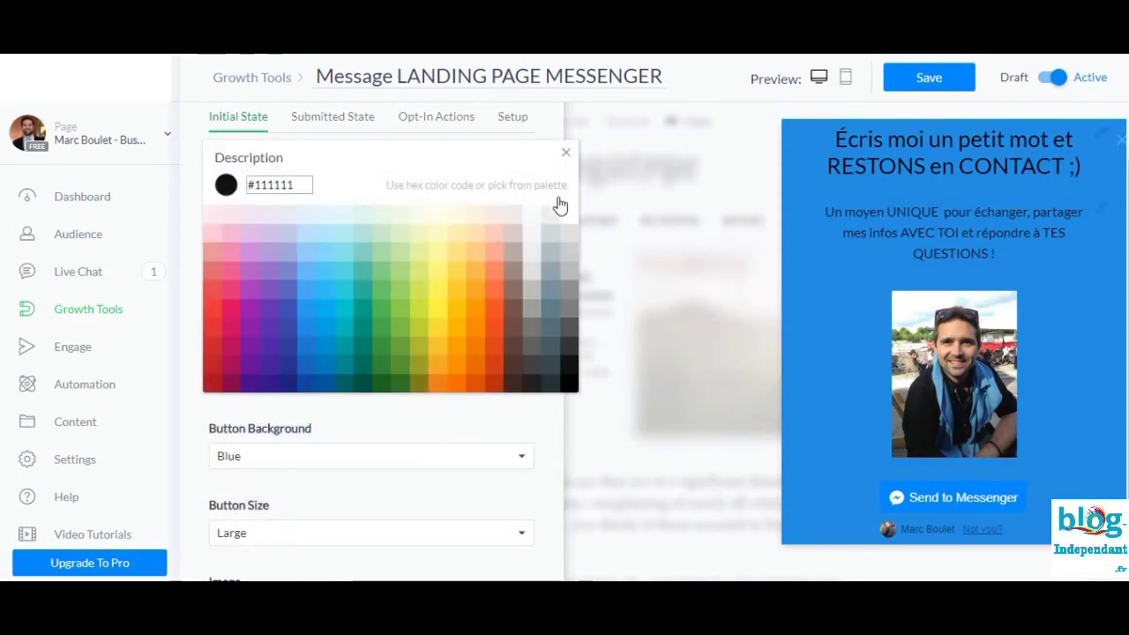
left_click(534, 215)
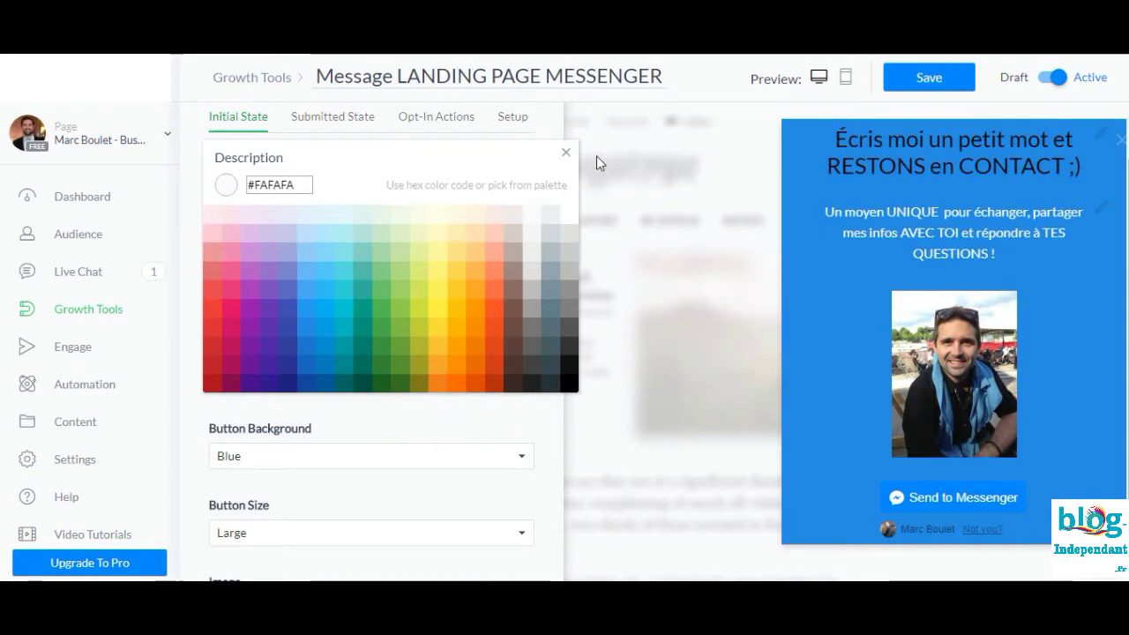
left_click(566, 153)
scroll(441, 301, "up", 2)
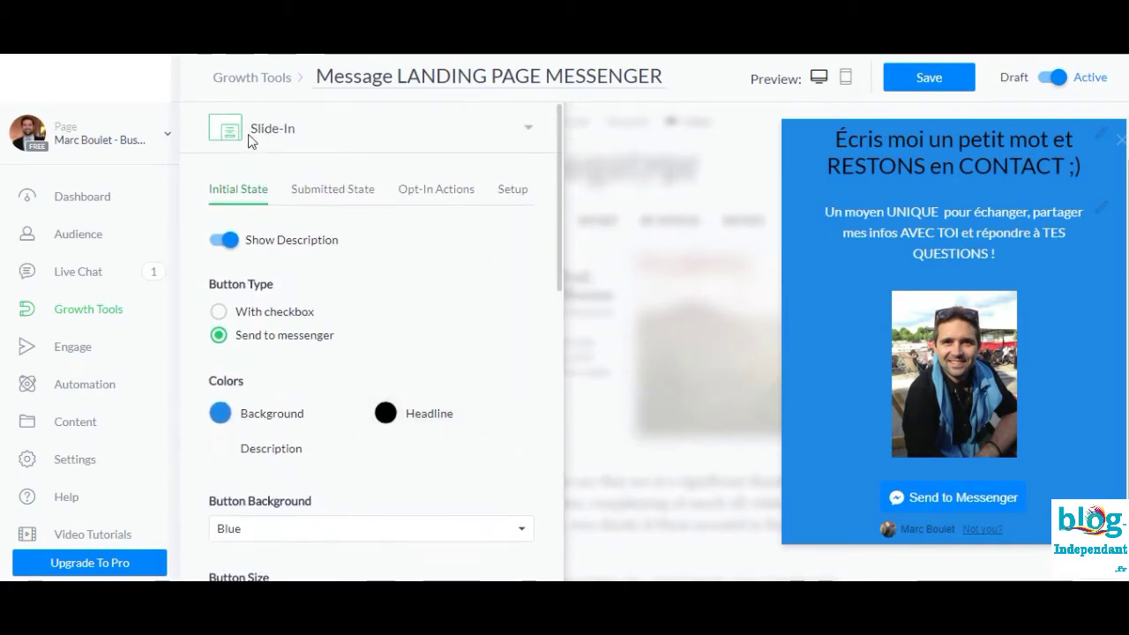
Review the slide-in's image placement, slide-in placement, display trigger and repeat display settings.
scroll(339, 230, "down", 10)
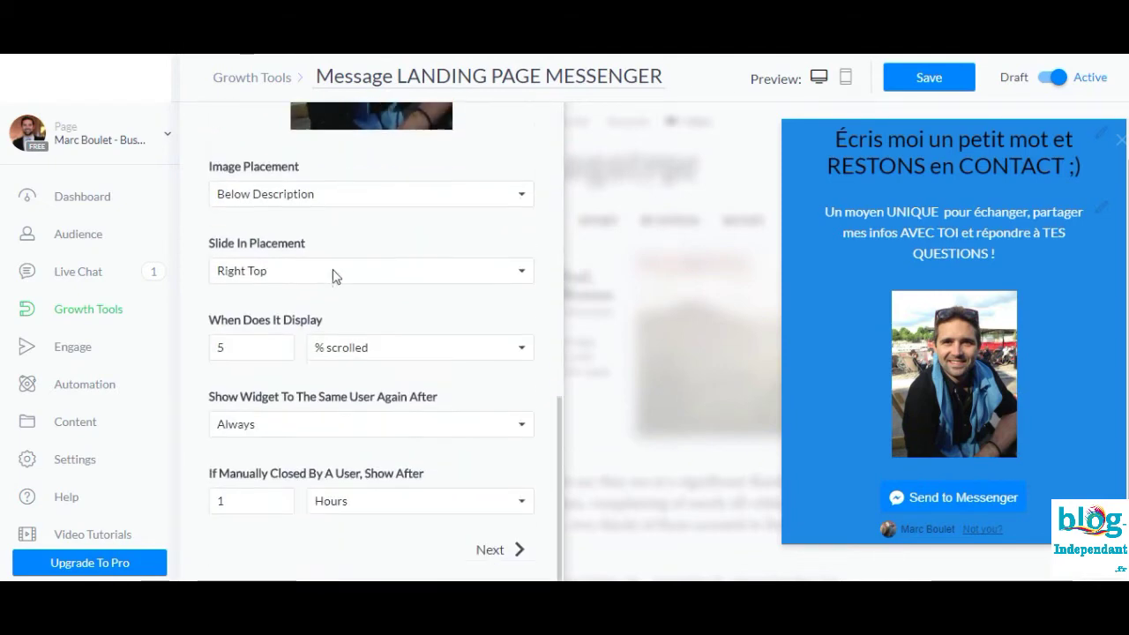
scroll(436, 353, "up", 4)
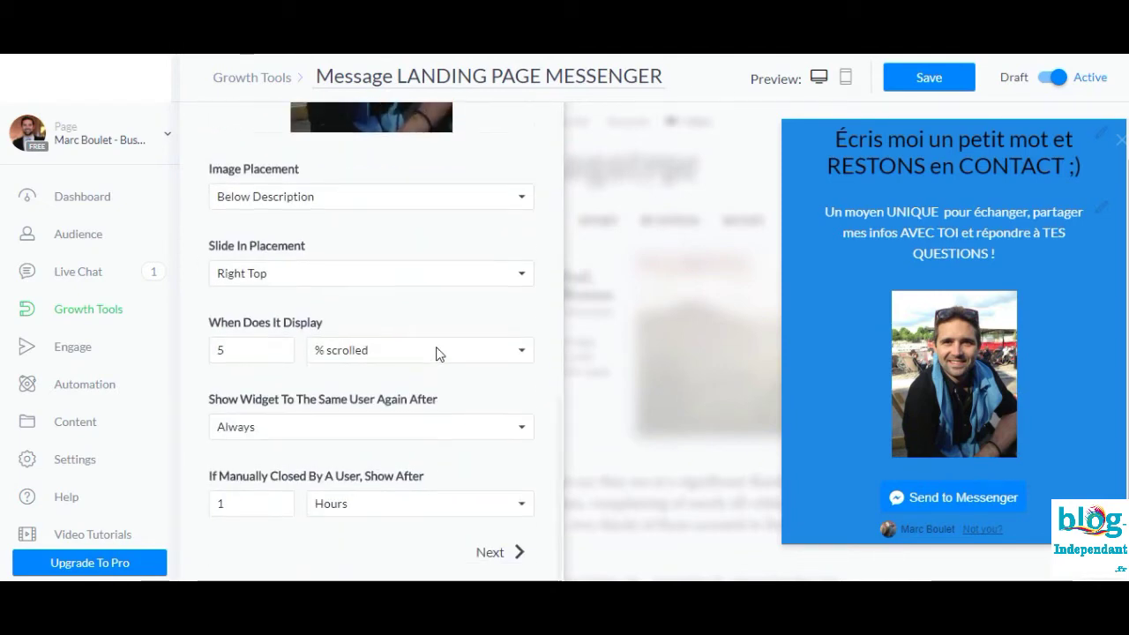
scroll(486, 260, "up", 4)
scroll(486, 259, "down", 8)
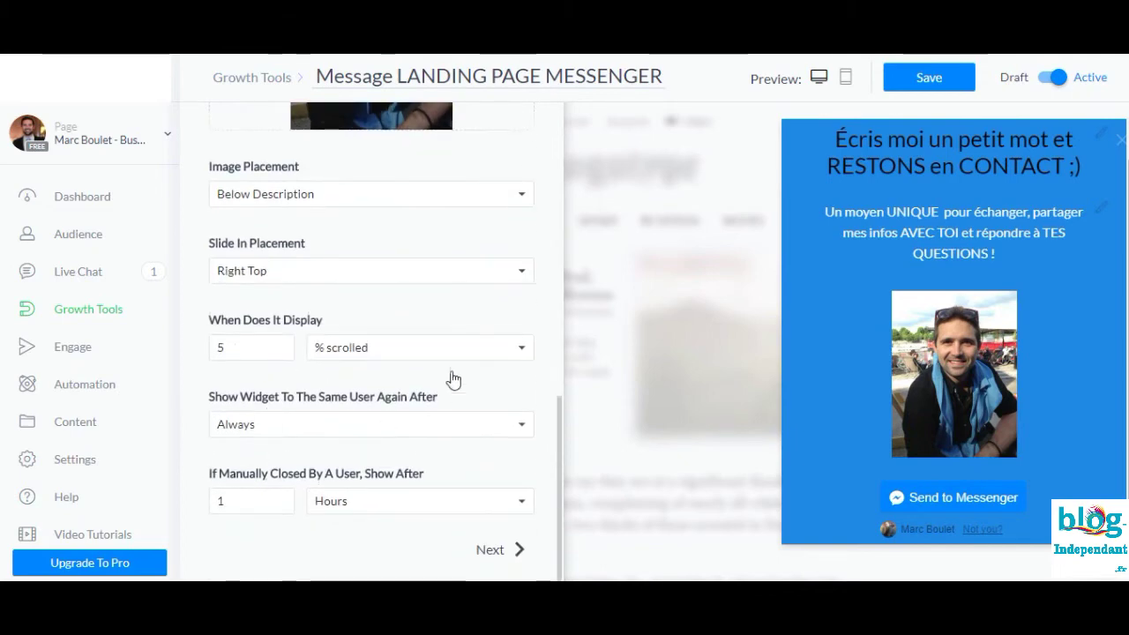
scroll(452, 380, "up", 4)
scroll(453, 380, "up", 4)
Open the widget's Submitted State settings and review the after-submit action, colors and image.
left_click(330, 191)
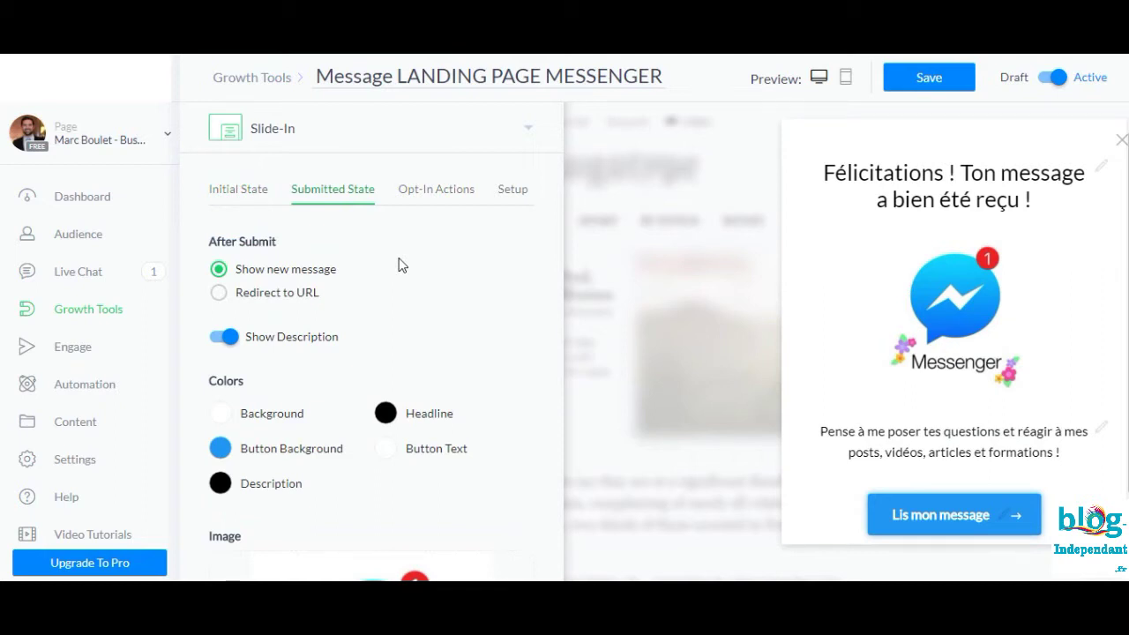
scroll(399, 265, "down", 2)
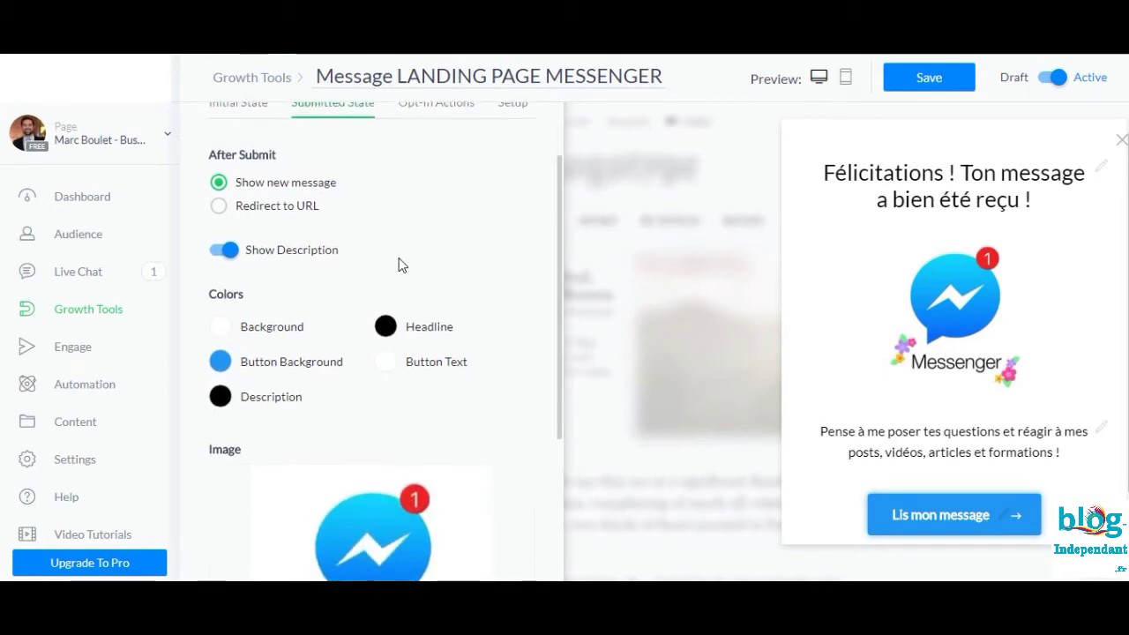
scroll(399, 265, "up", 2)
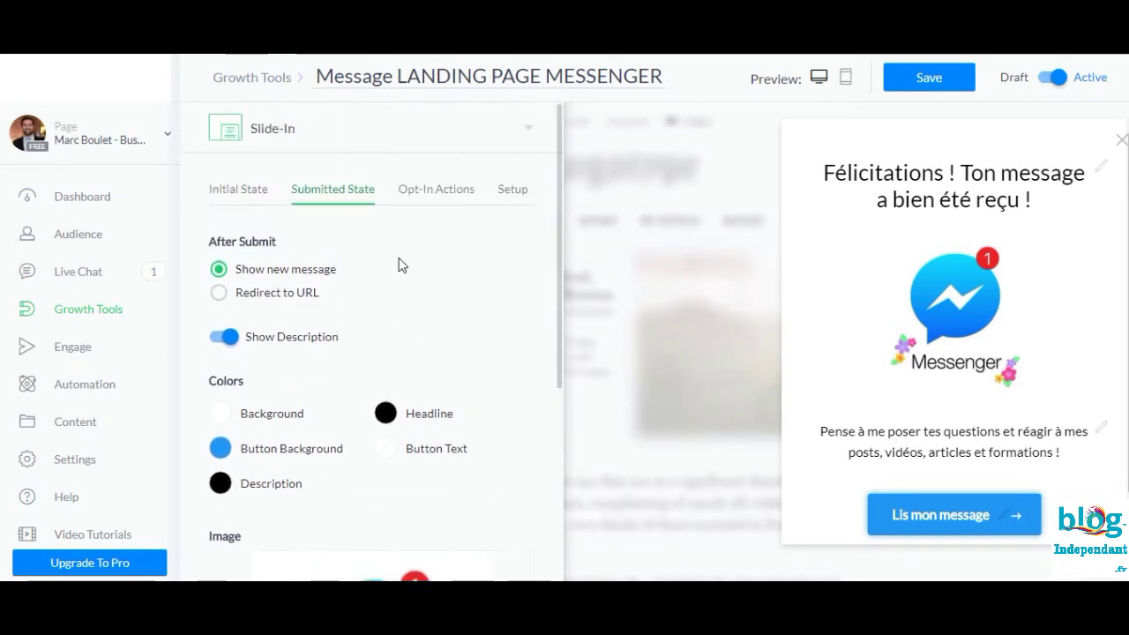
Compare the slide-in's Initial State preview with its Submitted State preview, including the submitted message's colors, image and image placement.
left_click(228, 187)
scroll(997, 454, "down", 2)
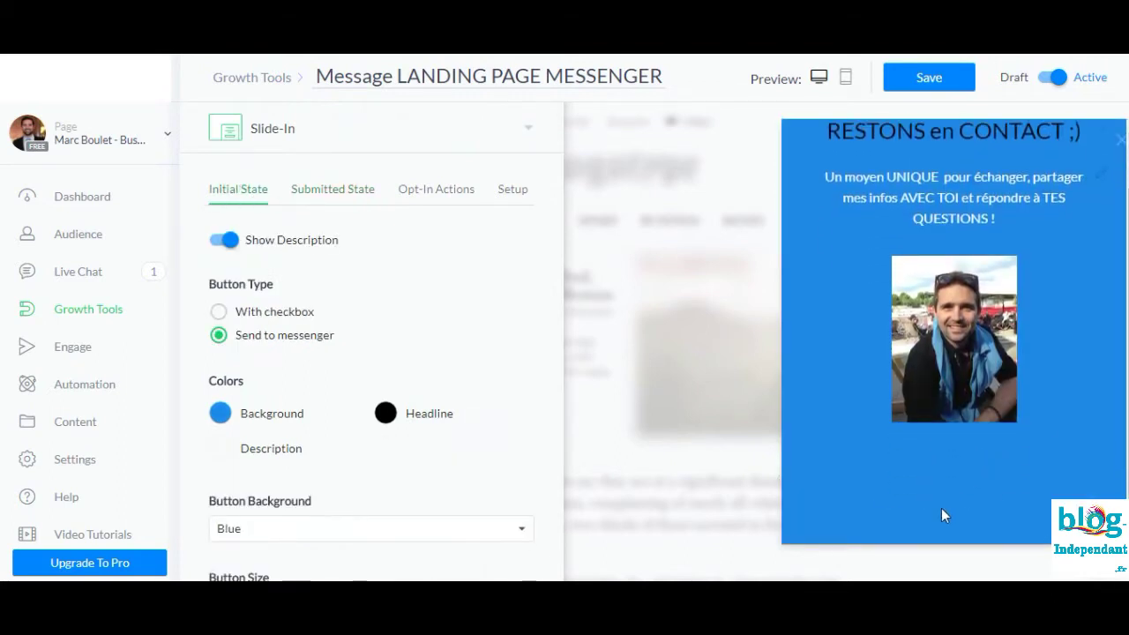
left_click(343, 187)
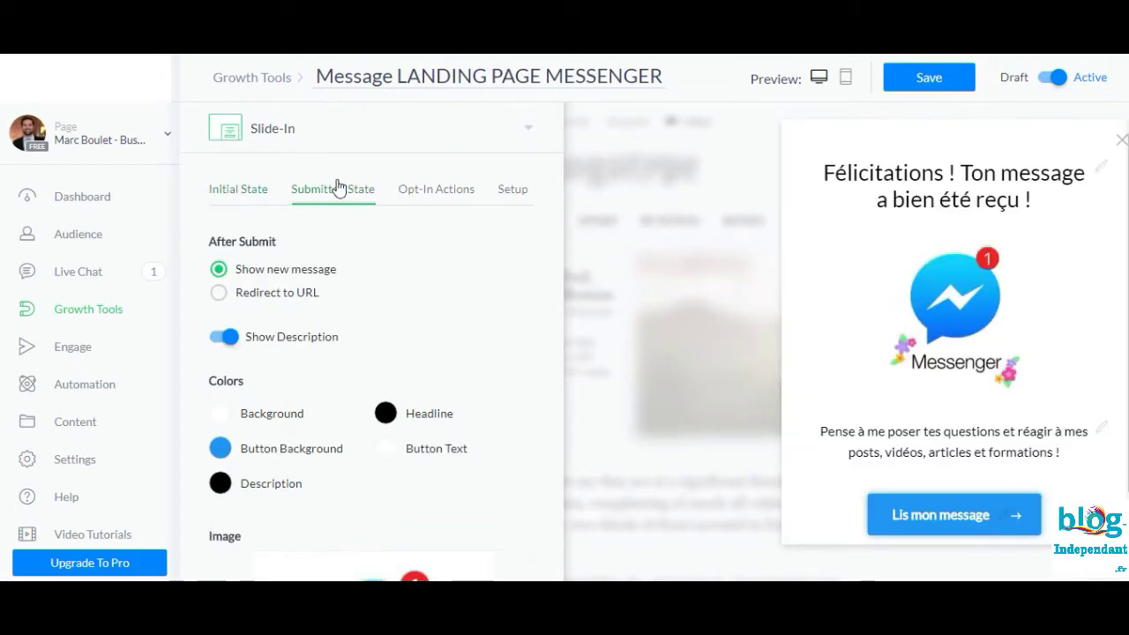
scroll(930, 313, "down", 2)
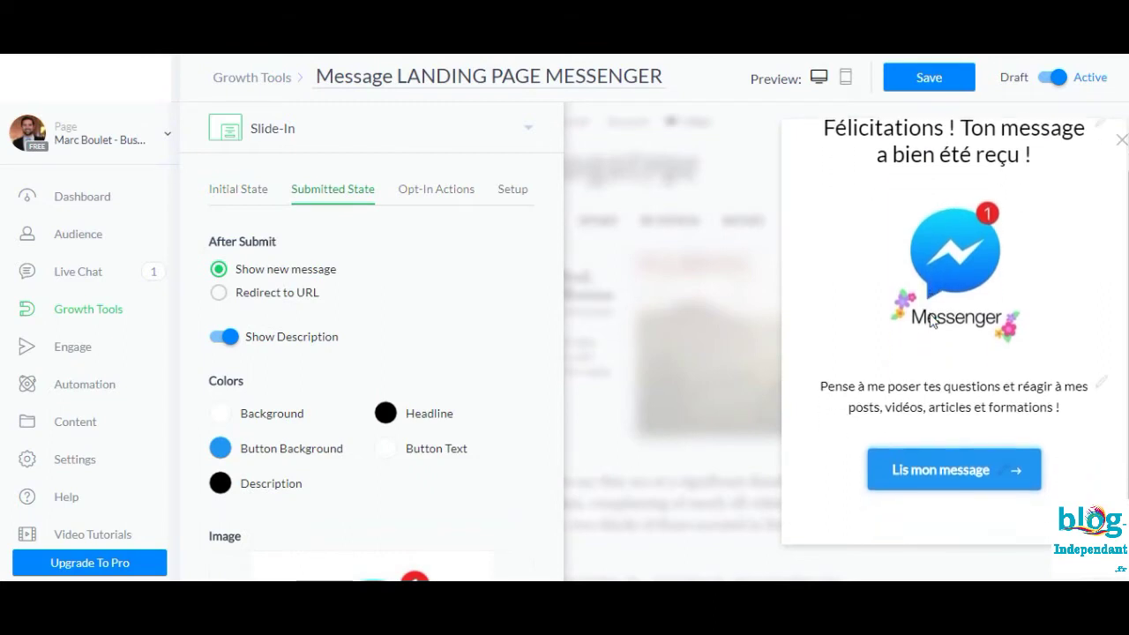
scroll(929, 313, "up", 2)
scroll(930, 313, "down", 1)
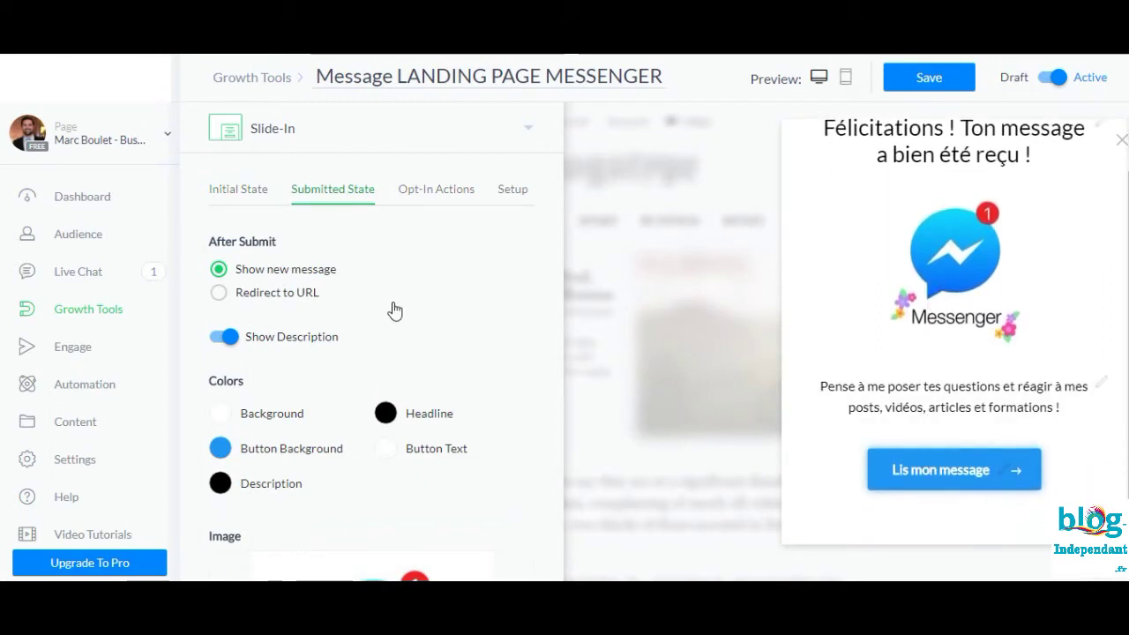
scroll(397, 309, "down", 3)
scroll(393, 302, "down", 2)
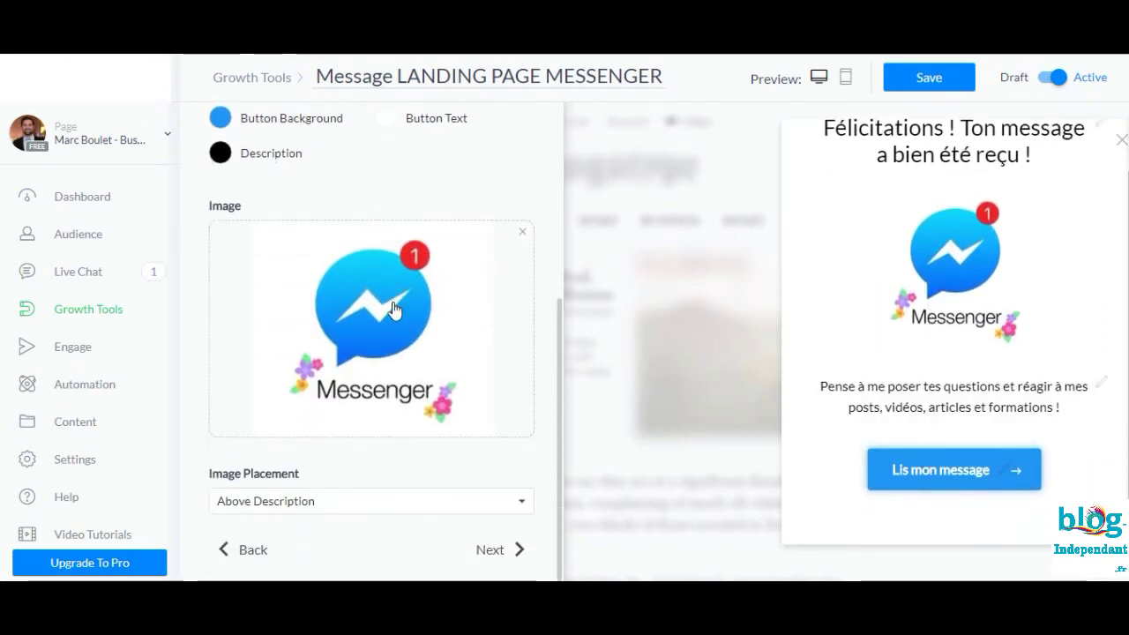
scroll(393, 304, "up", 4)
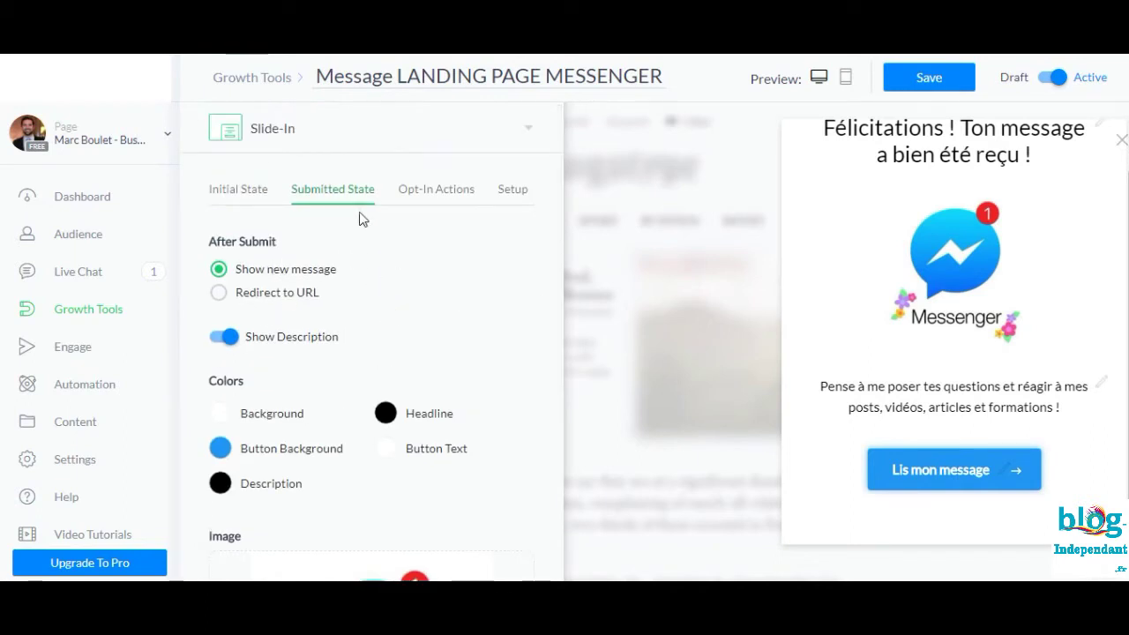
Try Redirect to URL as the slide-in's after-submit action and return it to Show new message.
left_click(253, 295)
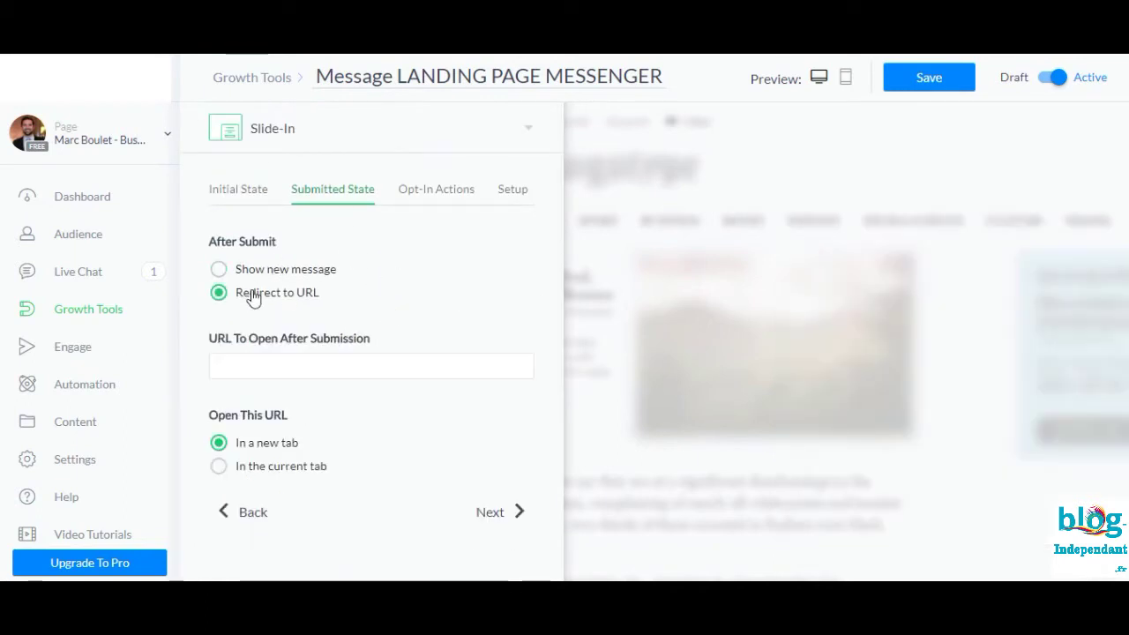
left_click(273, 274)
Open the slide-in's Opt-In Actions and examine the opt-in message, its reply buttons and the sequence option.
left_click(428, 187)
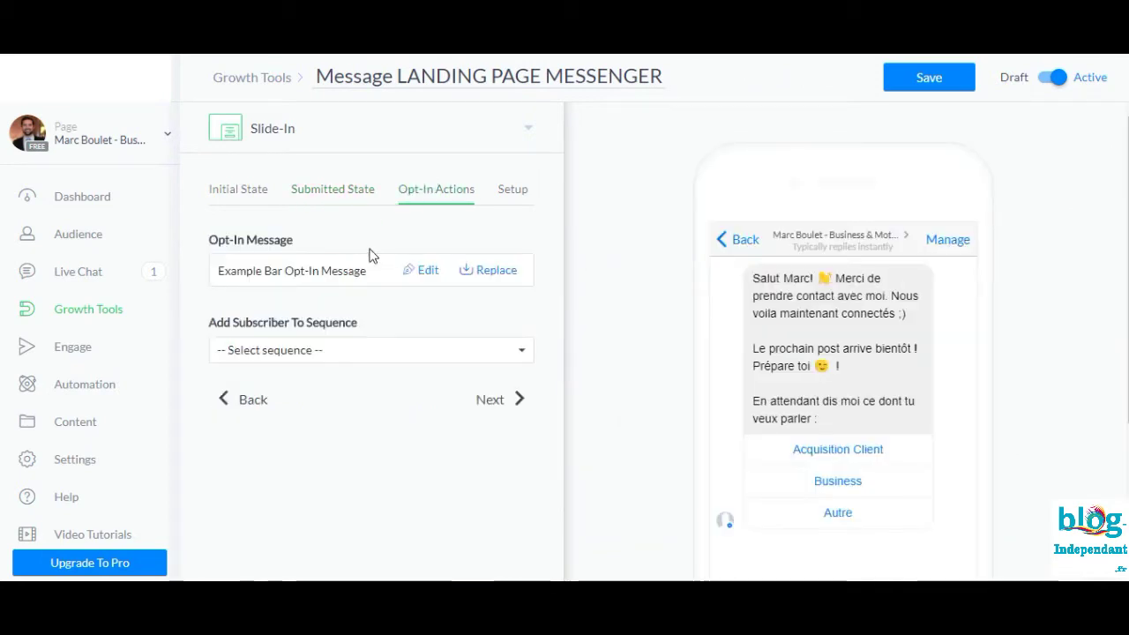
left_click(347, 191)
left_click(426, 190)
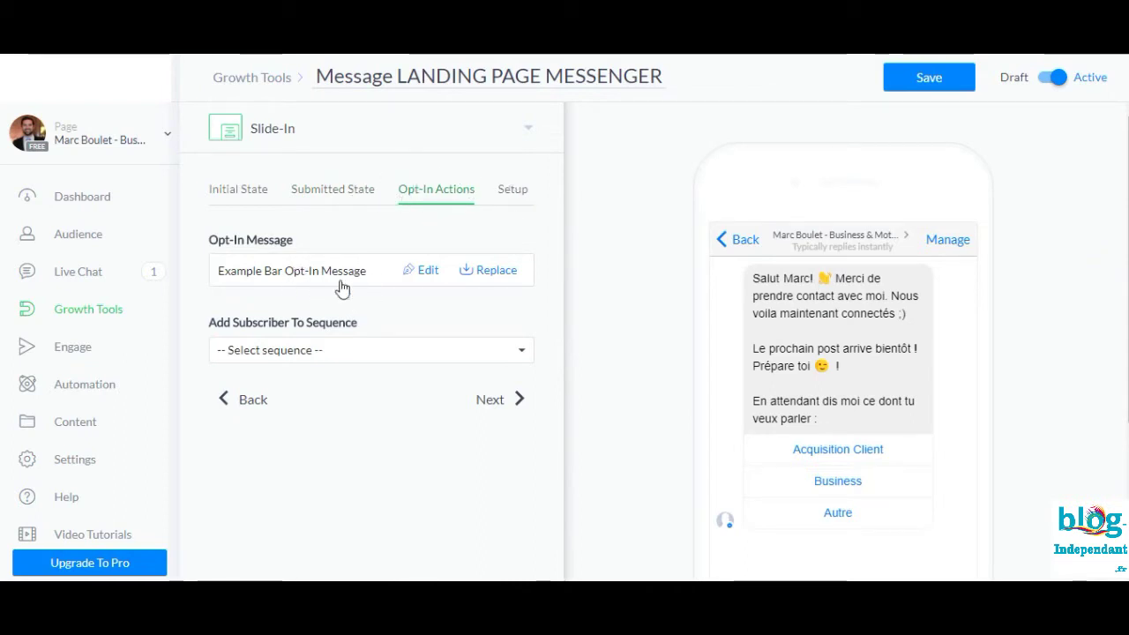
scroll(772, 333, "down", 1)
scroll(772, 332, "down", 2)
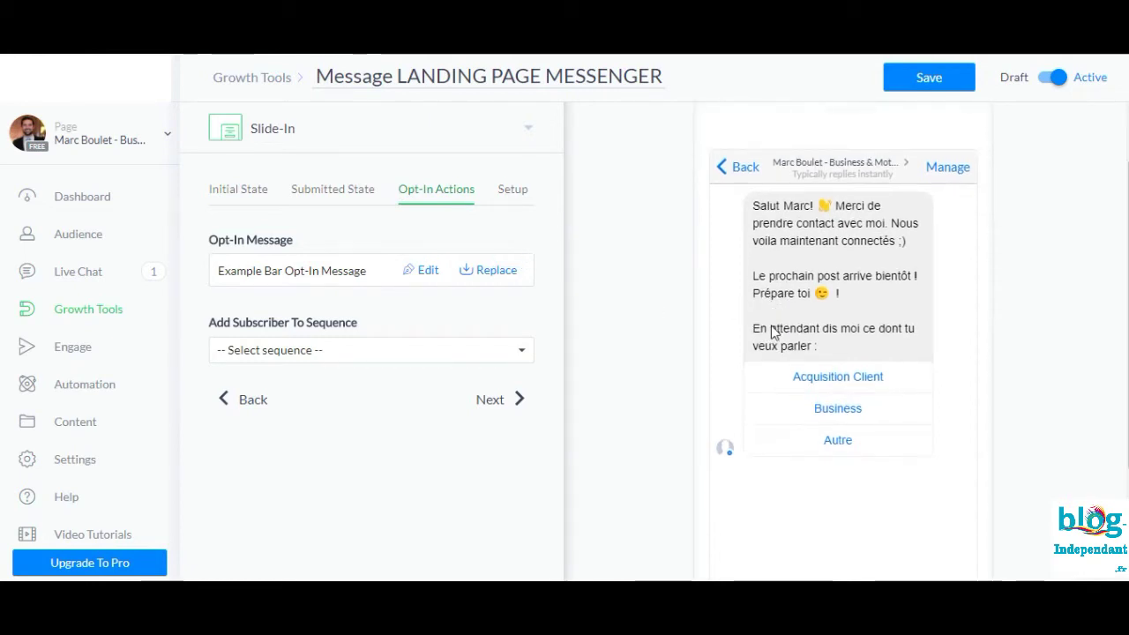
scroll(772, 327, "up", 2)
scroll(773, 335, "down", 2)
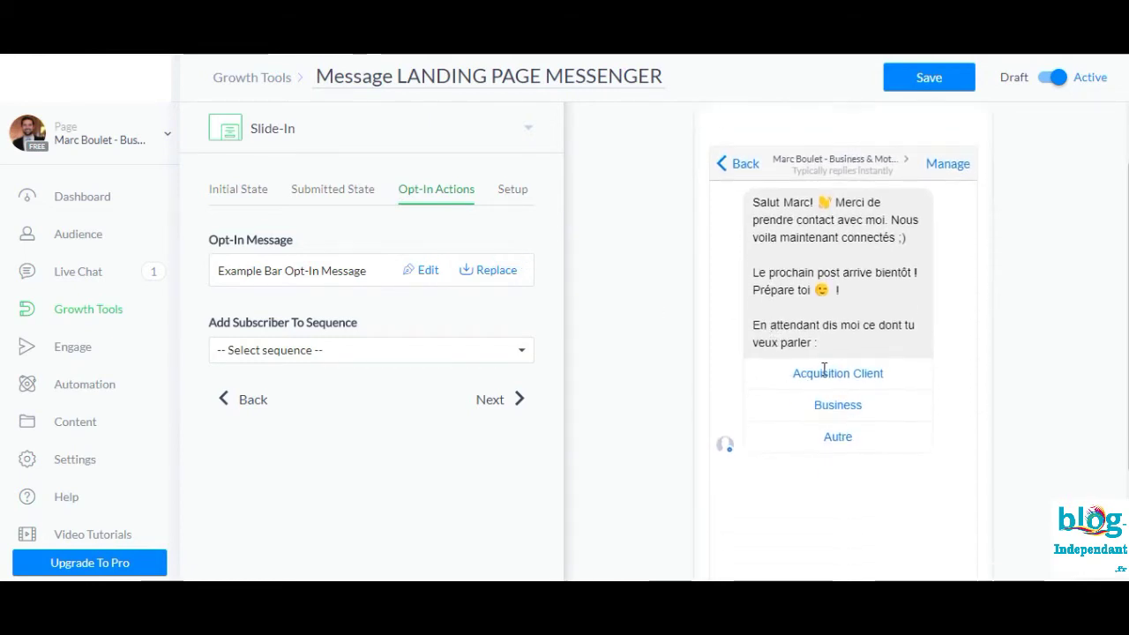
scroll(830, 280, "down", 1)
scroll(829, 283, "up", 2)
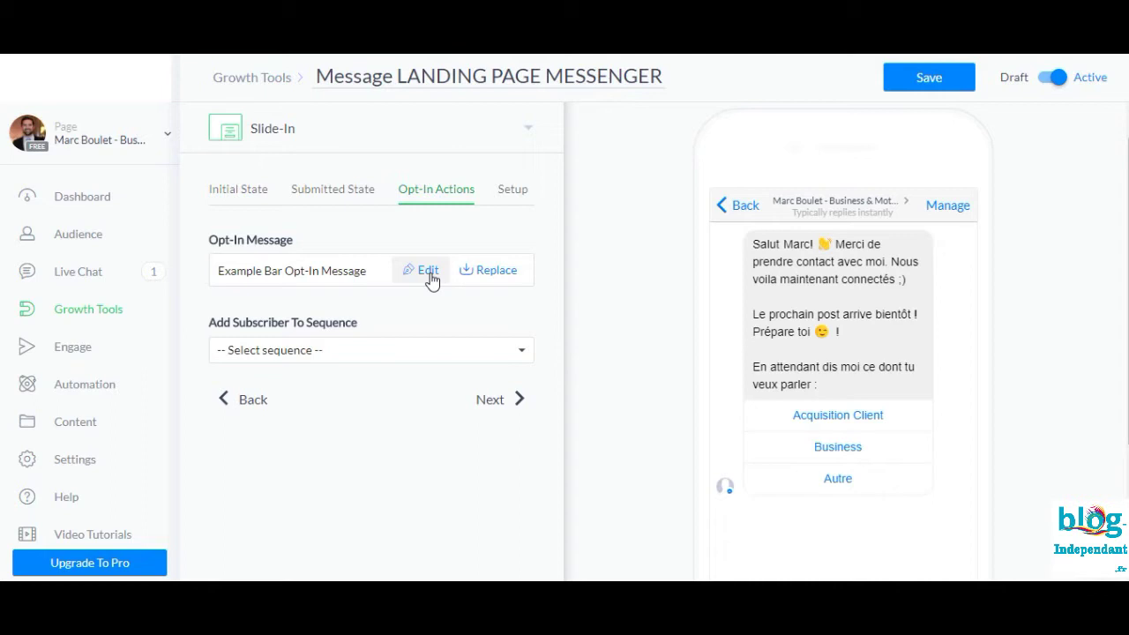
Open the Example Bar Opt-In Message for editing, discarding the widget's unsaved changes, and examine its message text.
left_click(427, 271)
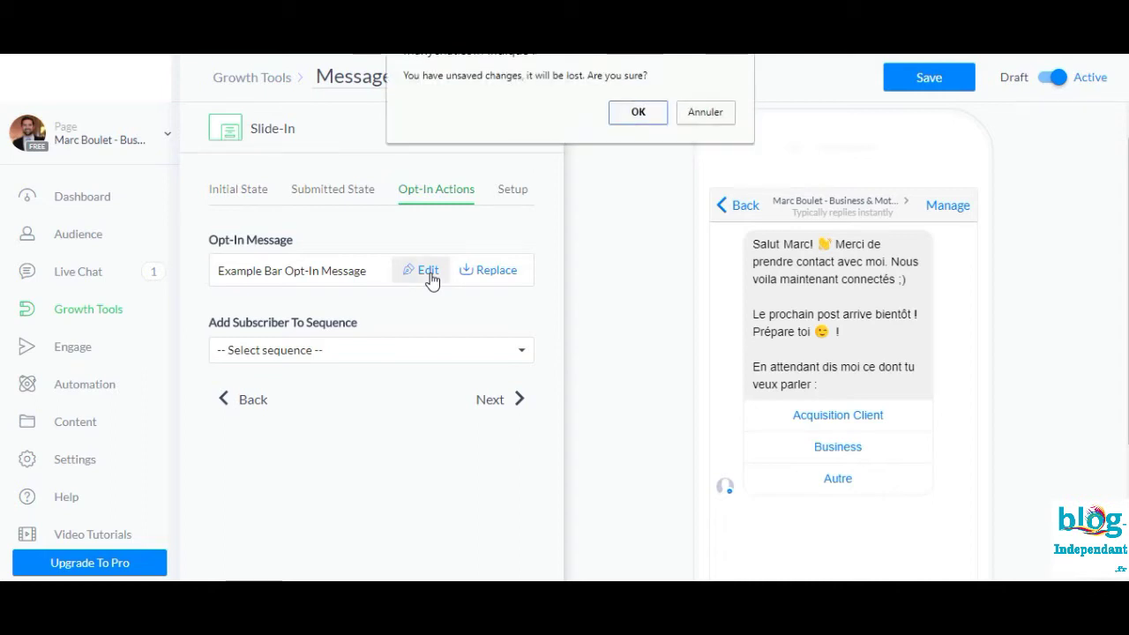
left_click(637, 113)
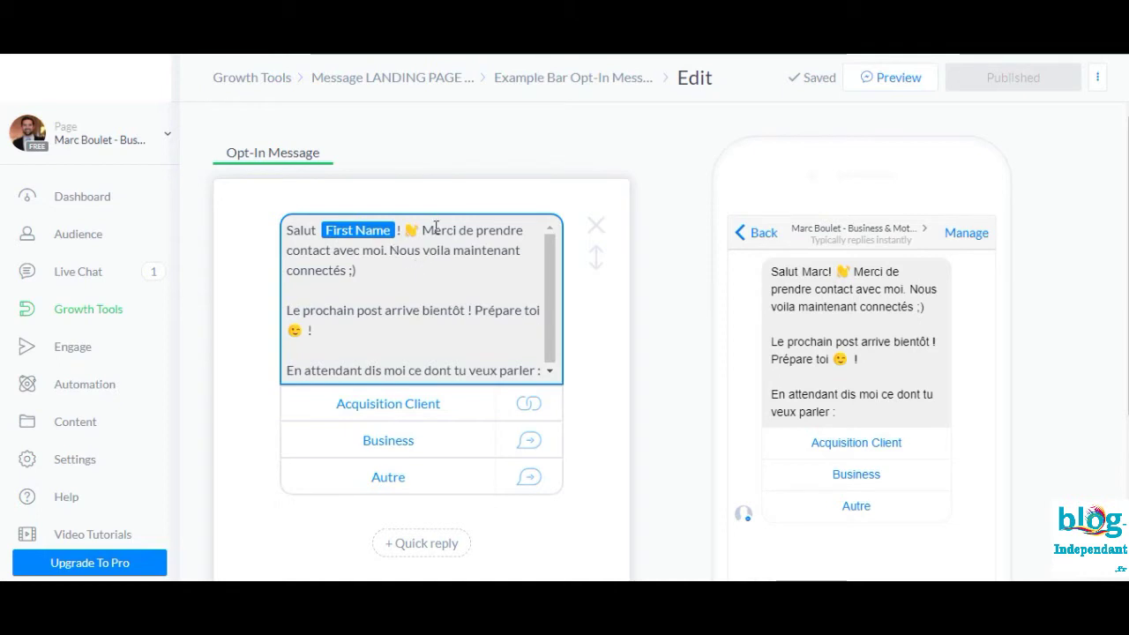
scroll(429, 270, "down", 2)
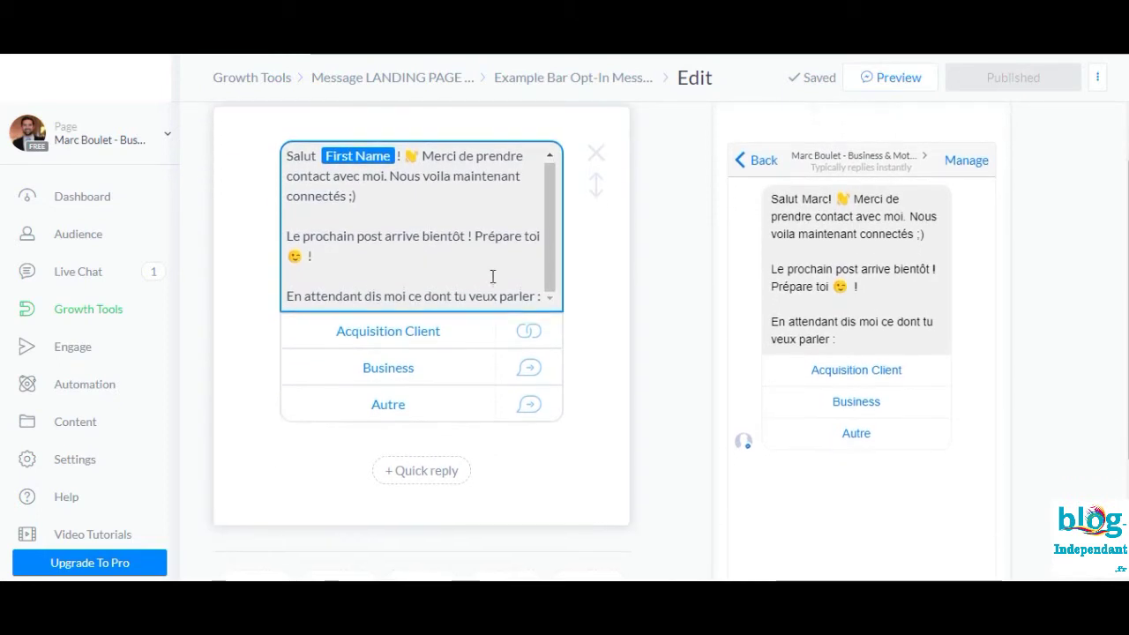
left_click(540, 252)
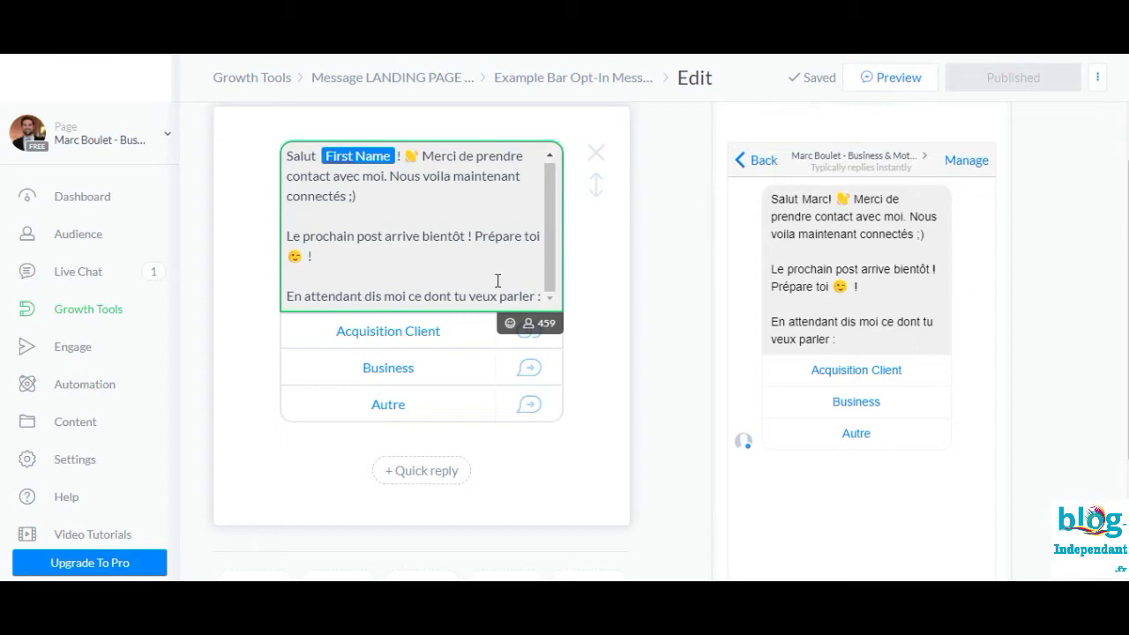
Inspect the Acquisition Client button's title, website action and the additional actions that can be attached to it.
left_click(421, 335)
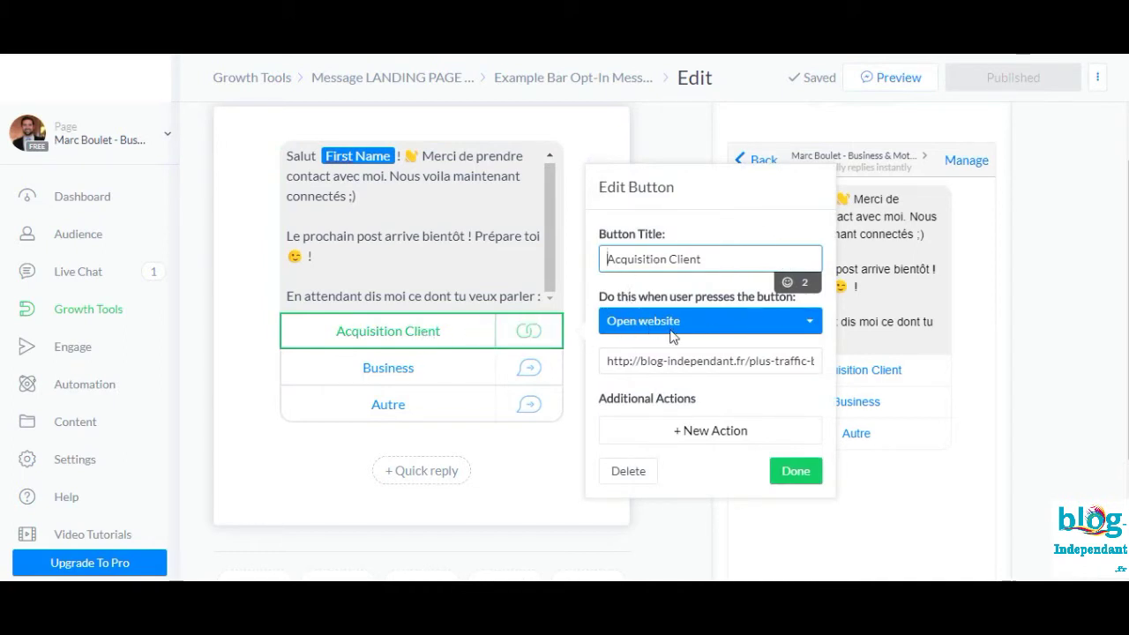
left_click(719, 319)
left_click(719, 326)
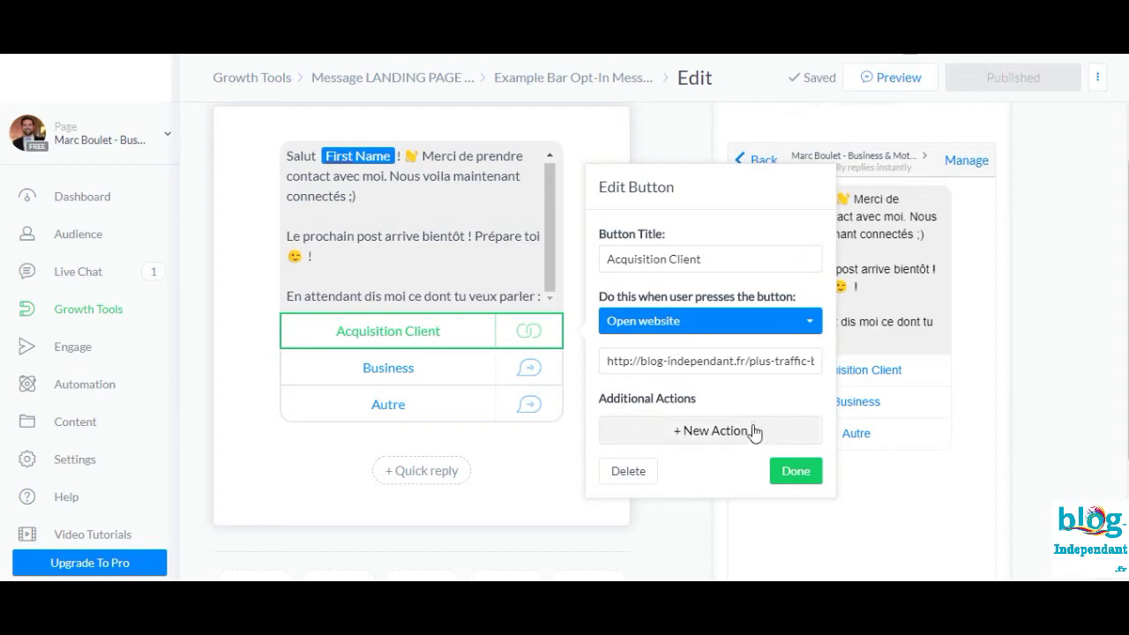
left_click(713, 432)
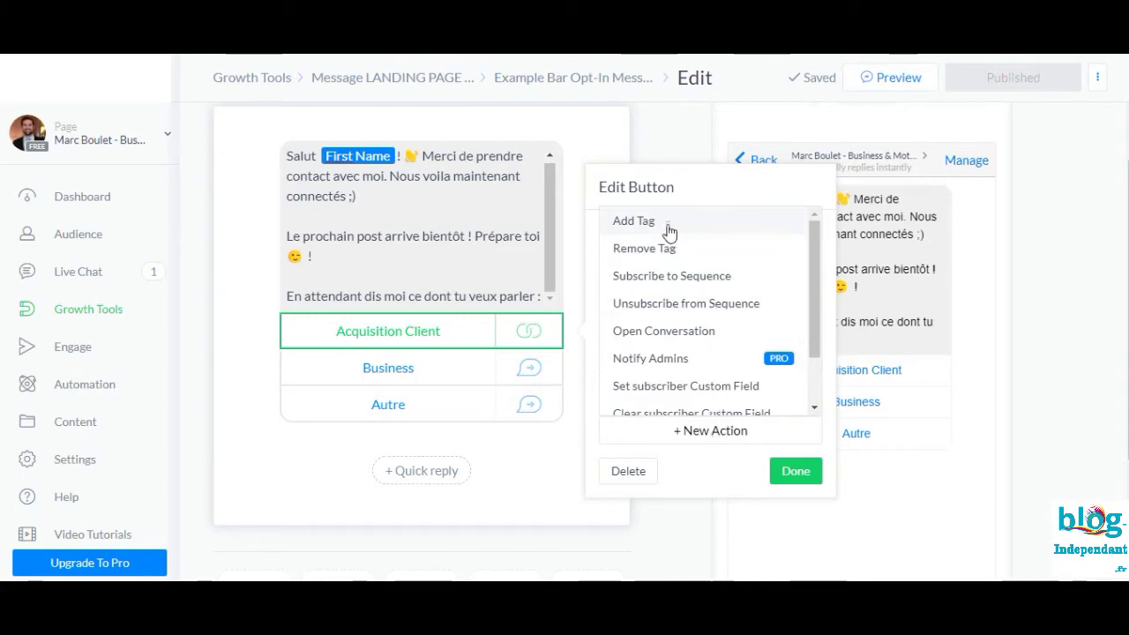
left_click(673, 480)
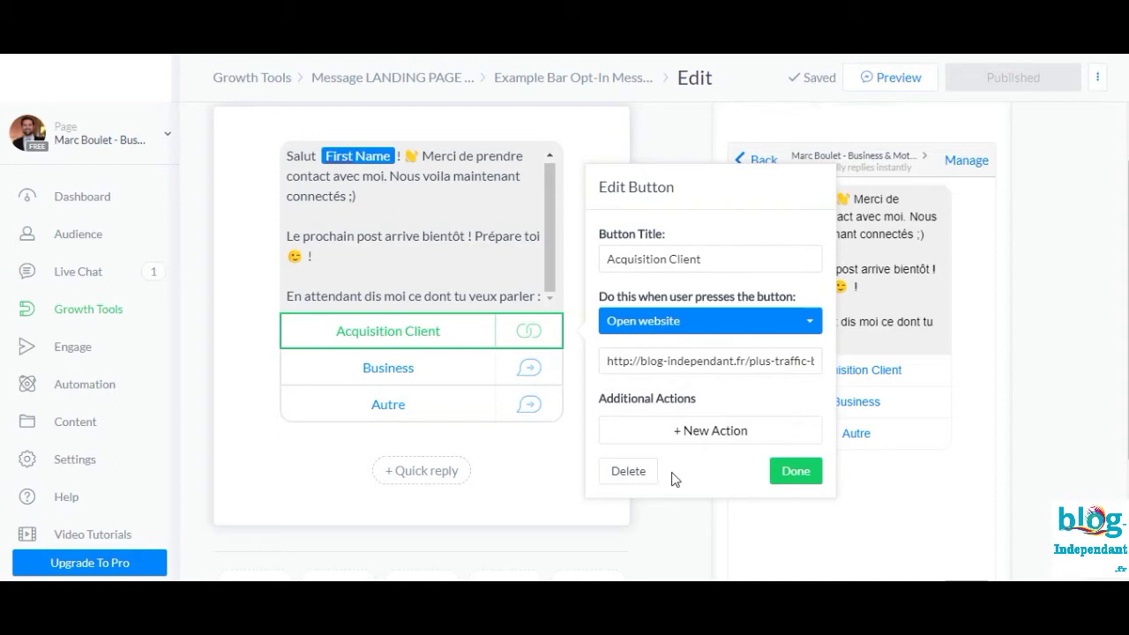
Open the reply message linked to the opt-in message's Business button and examine its text and buttons.
left_click(399, 385)
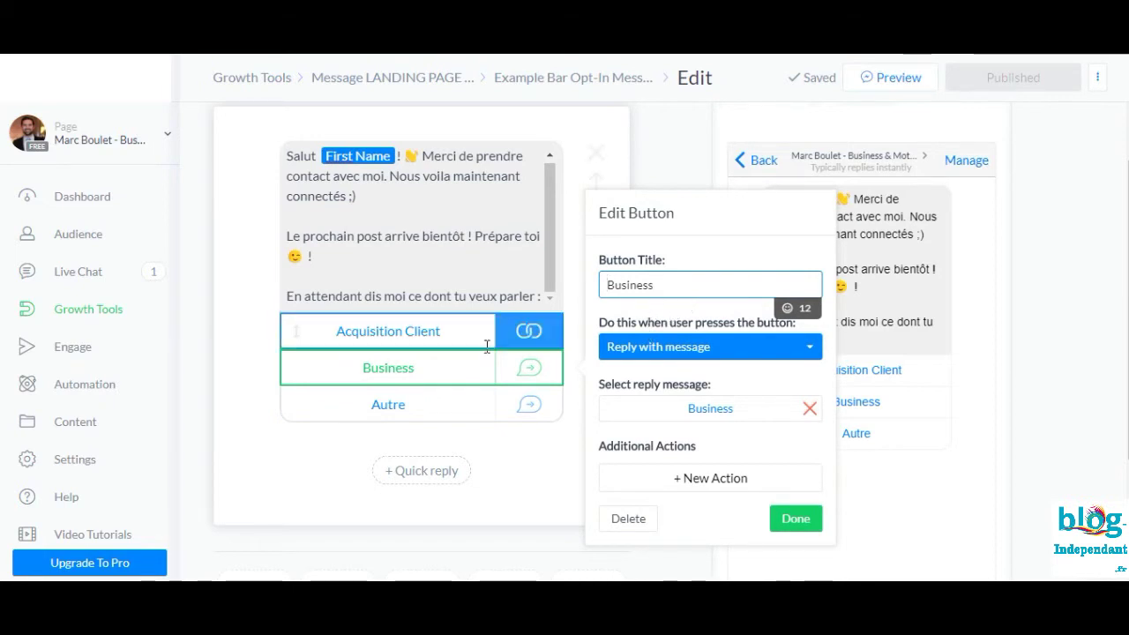
left_click(710, 408)
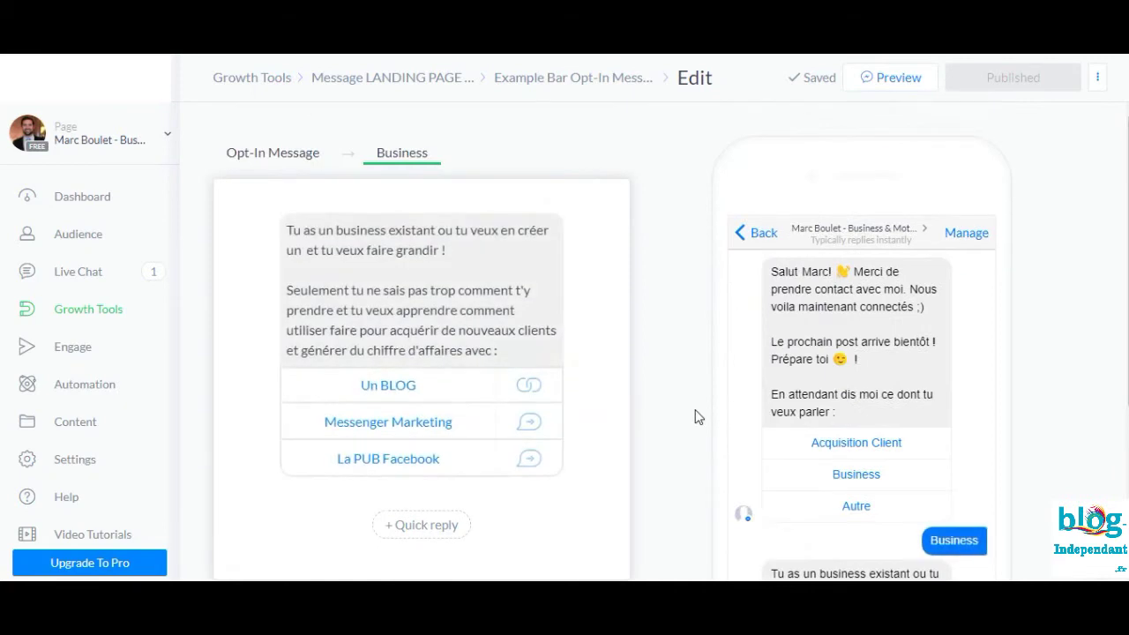
scroll(365, 242, "down", 1)
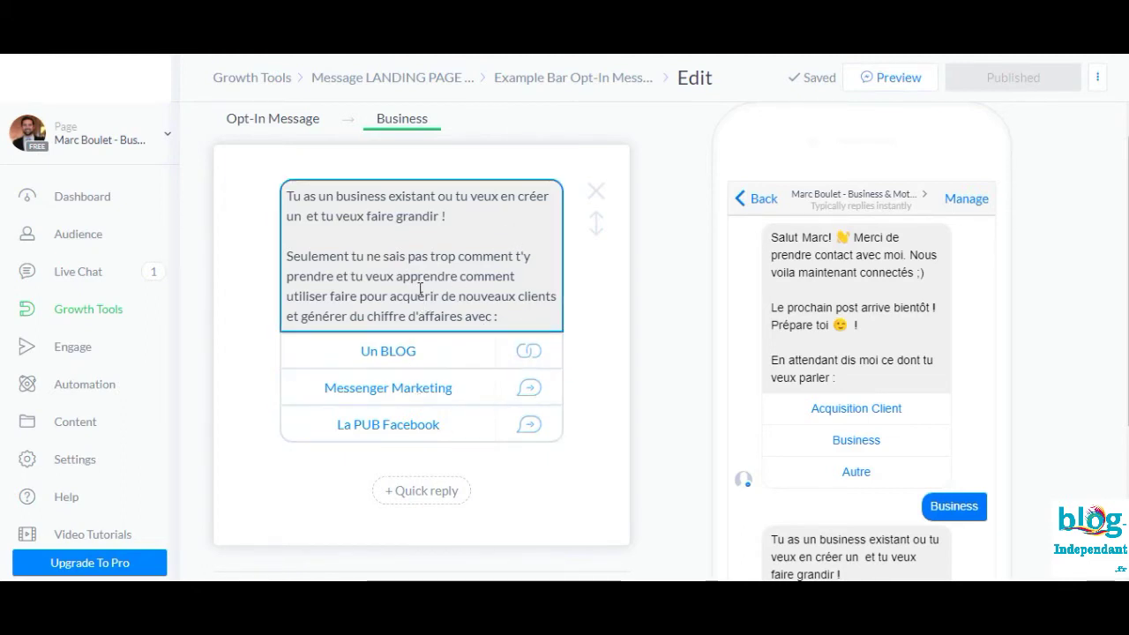
scroll(420, 289, "down", 1)
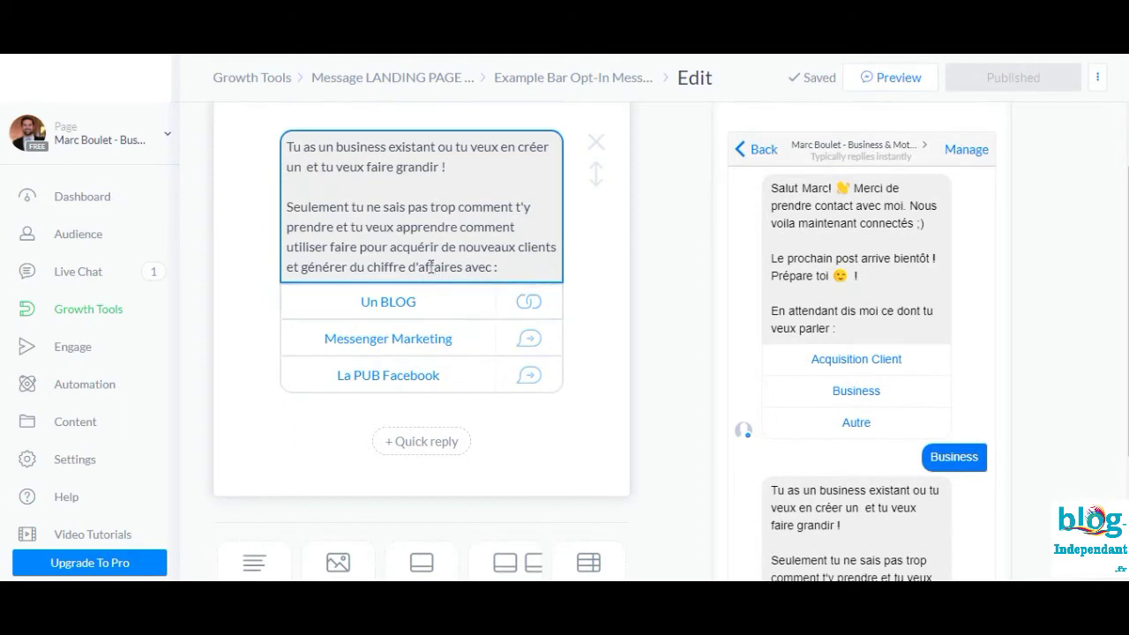
Open the reply message linked to the Messenger Marketing button and read its text.
left_click(426, 346)
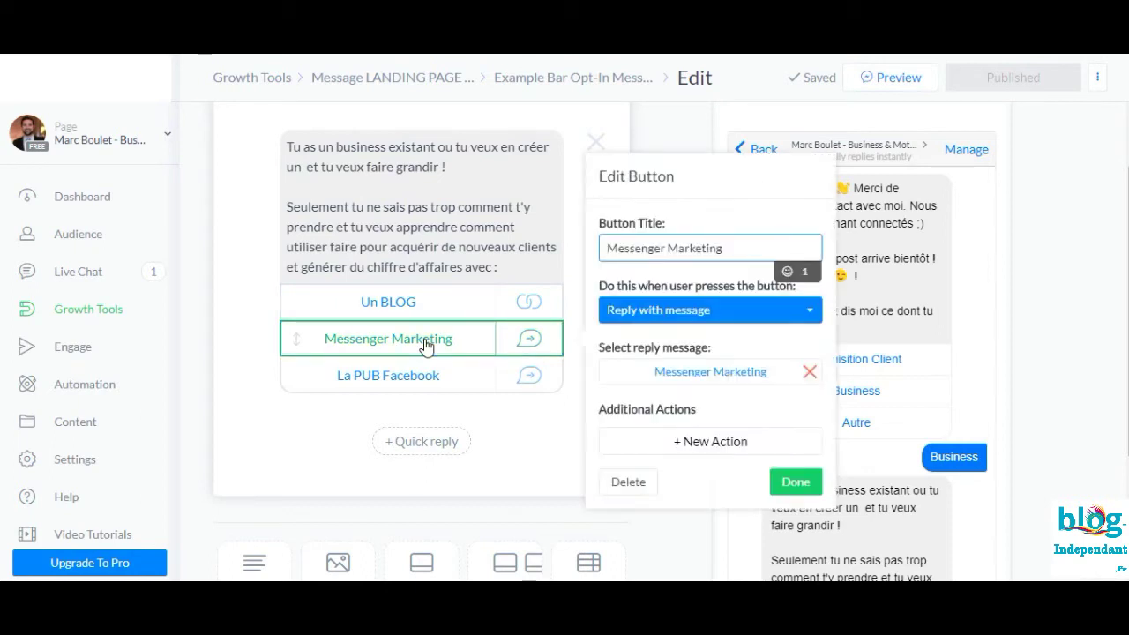
left_click(682, 370)
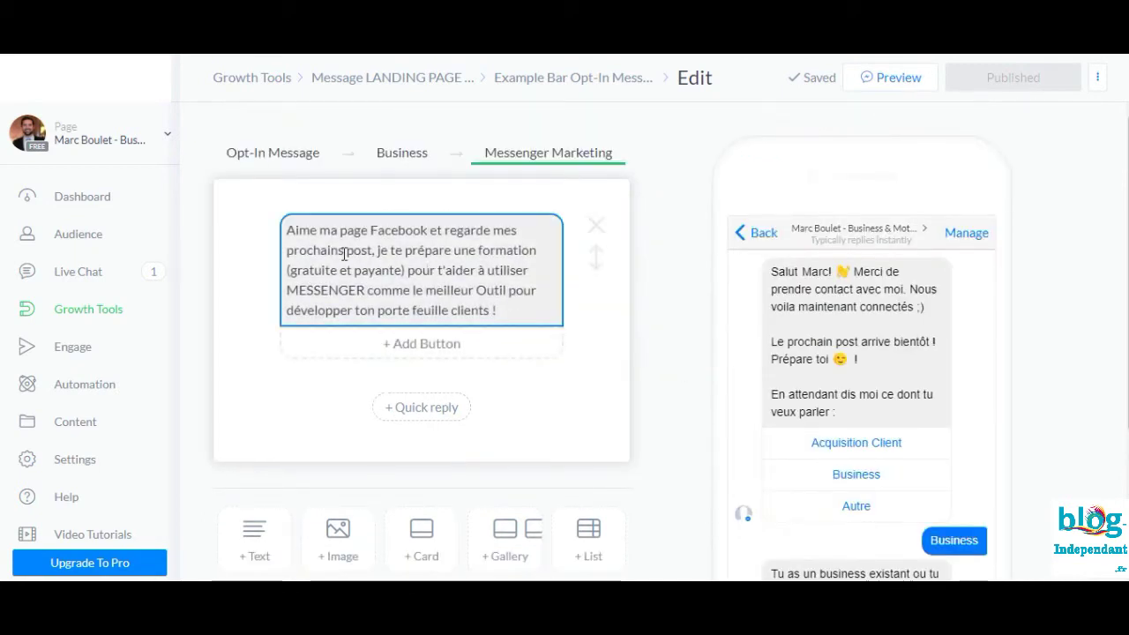
scroll(367, 253, "down", 1)
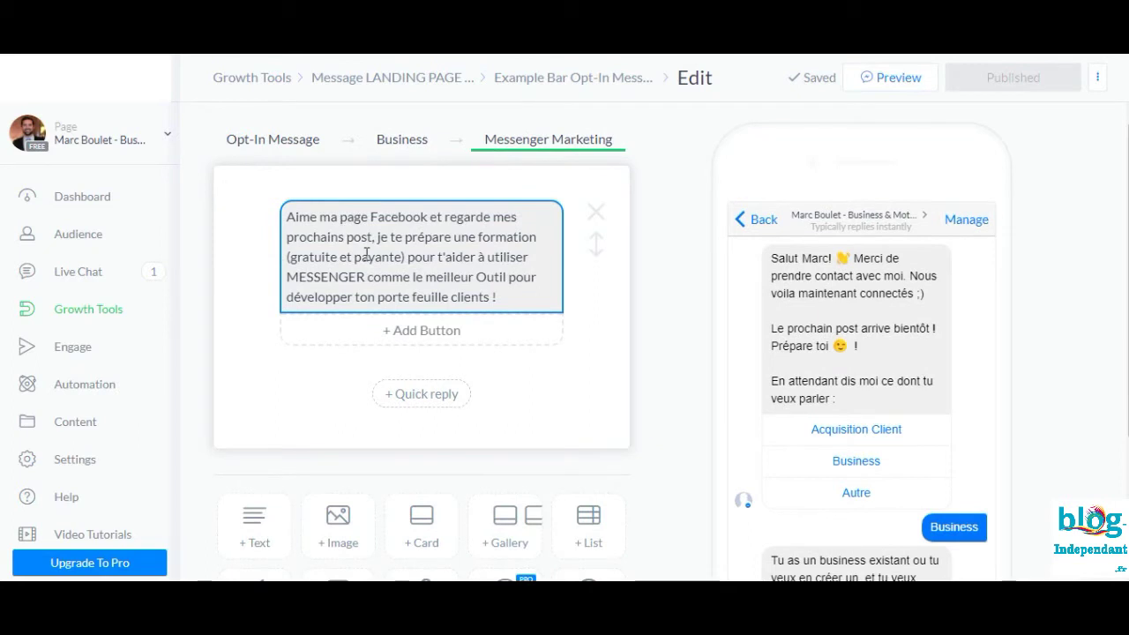
scroll(415, 244, "up", 1)
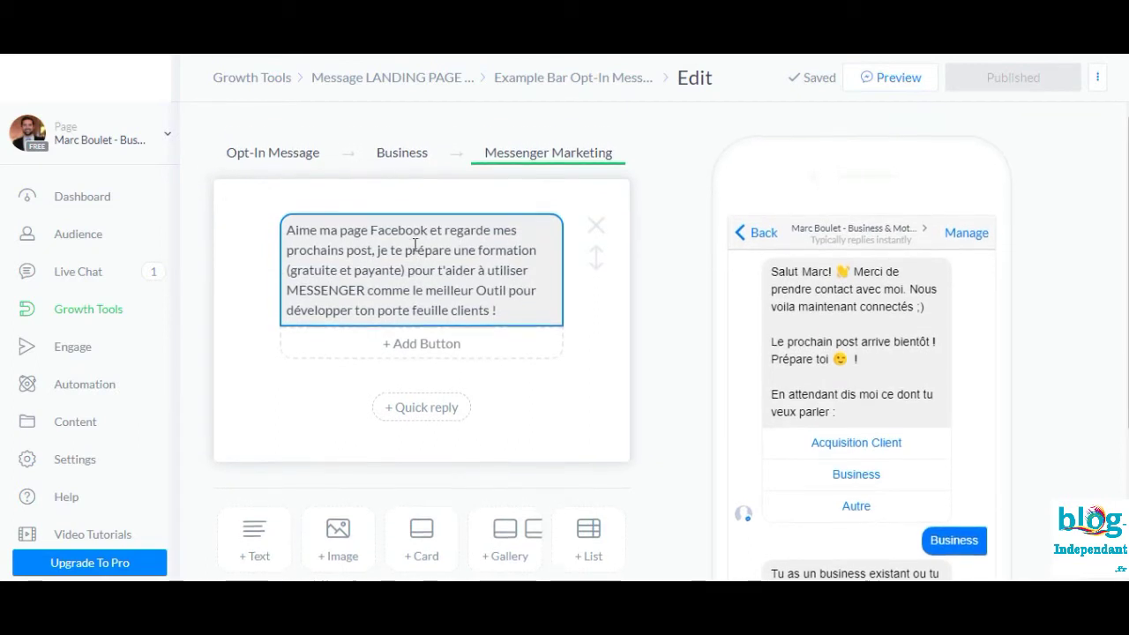
scroll(635, 311, "down", 1)
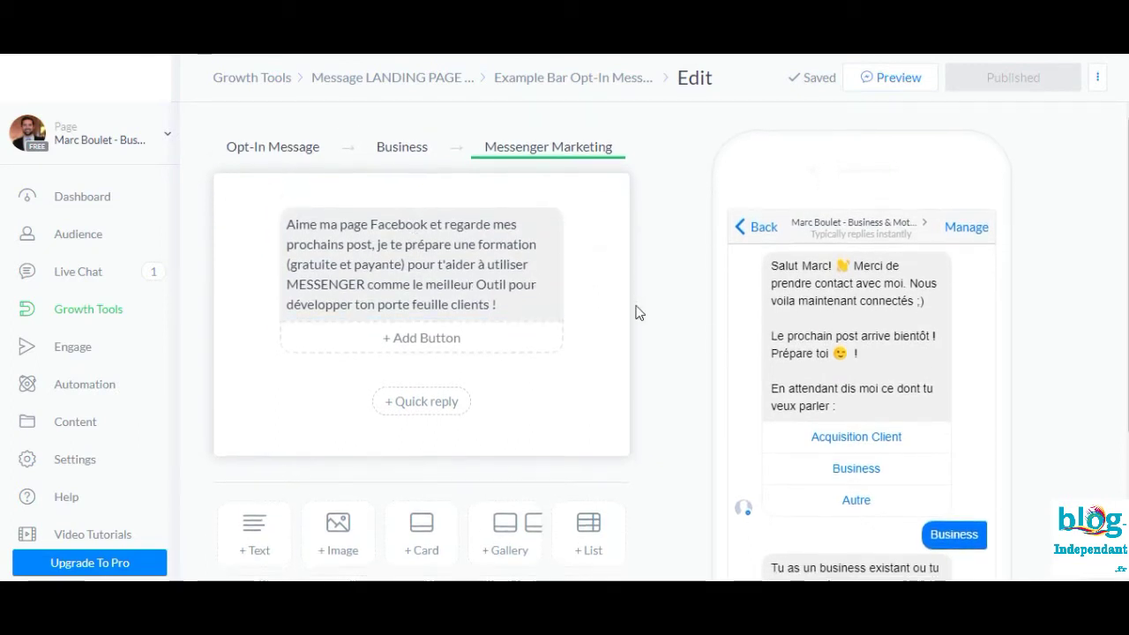
Review the whole conversation flow in the phone preview, from the opt-in message to the Messenger Marketing reply.
scroll(741, 397, "down", 3)
scroll(908, 318, "up", 3)
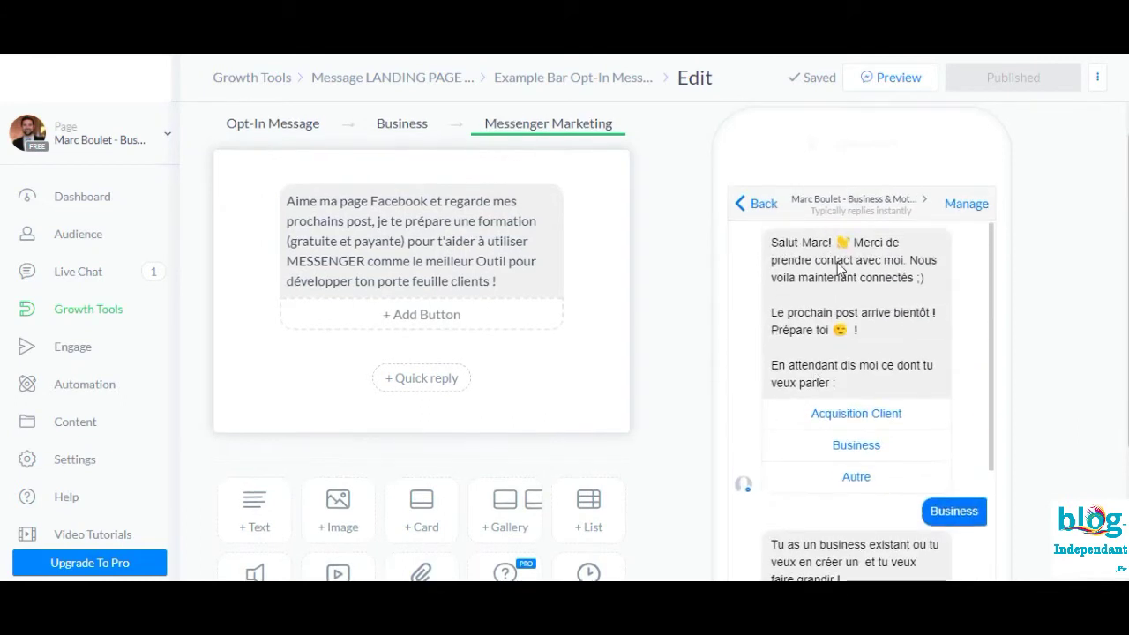
mouse_move(814, 245)
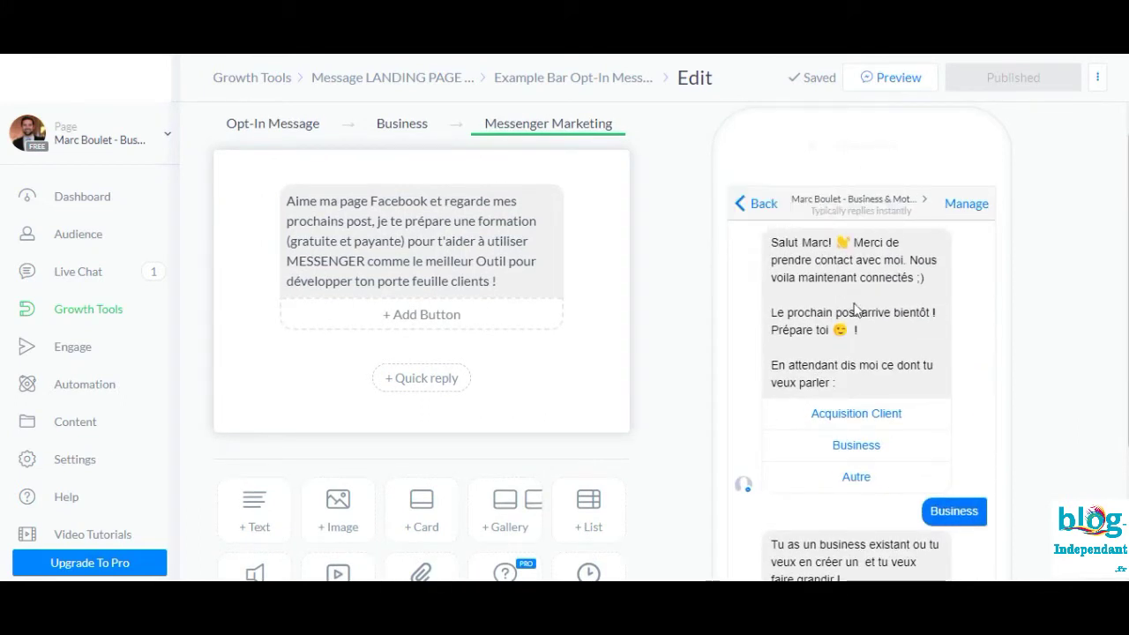
scroll(857, 313, "down", 3)
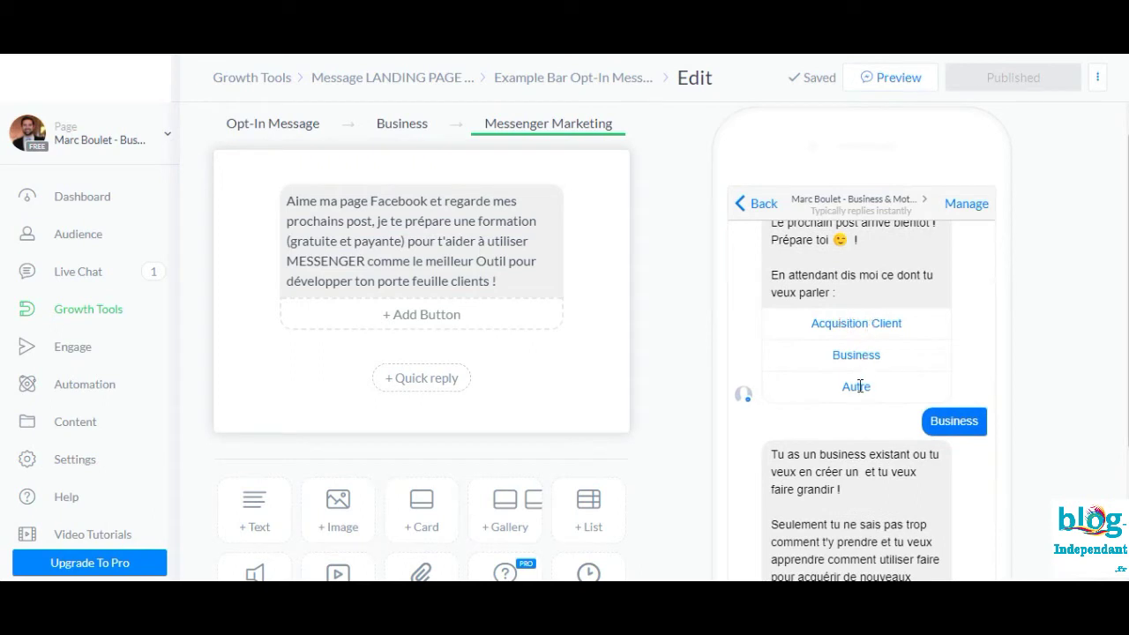
scroll(882, 370, "down", 2)
scroll(883, 409, "down", 3)
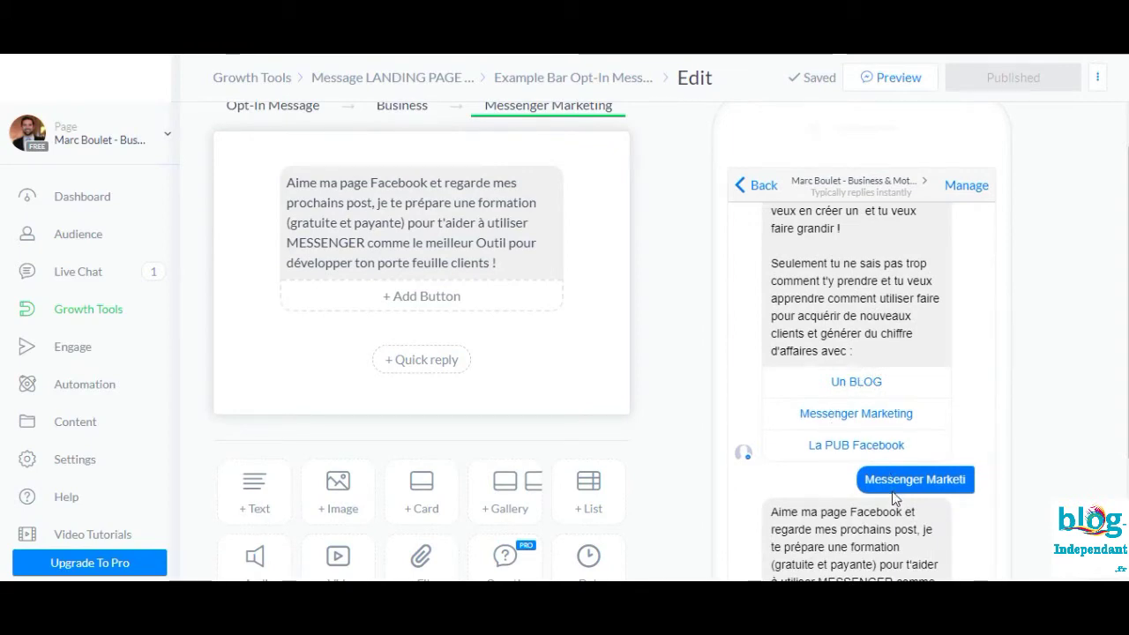
scroll(896, 498, "down", 1)
scroll(828, 441, "up", 5)
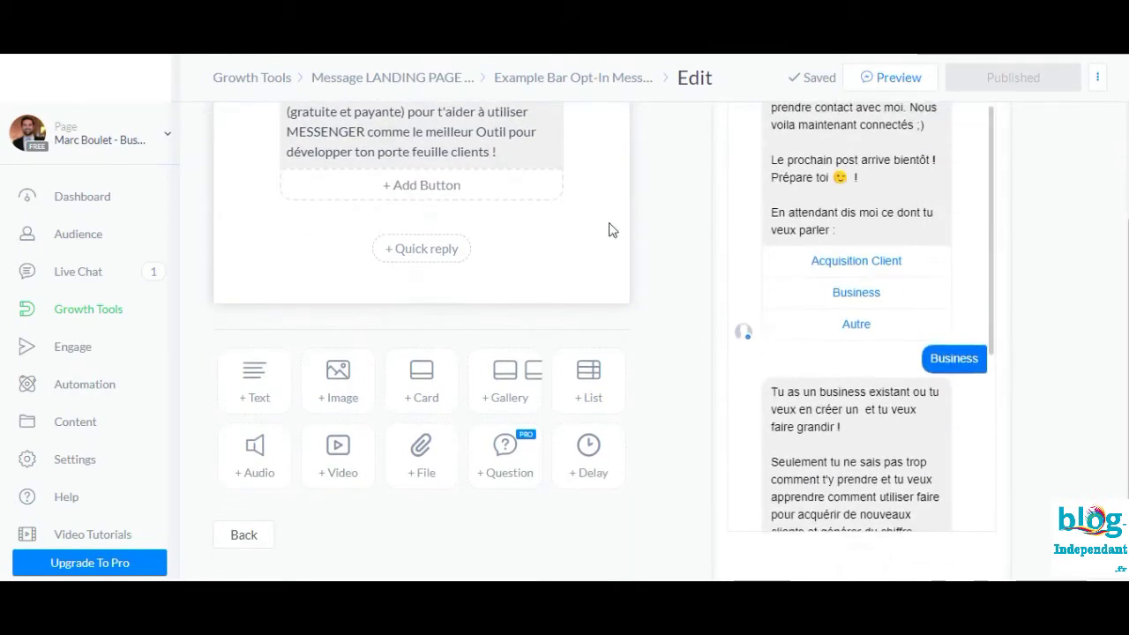
scroll(610, 232, "up", 2)
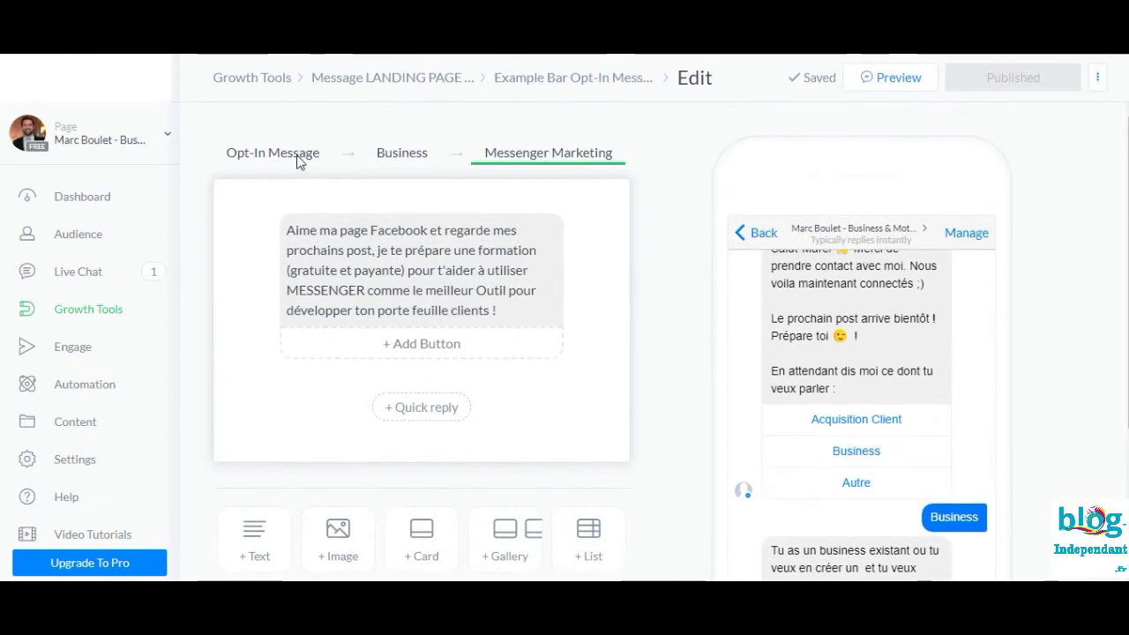
Go back through the opt-in message's overview to the settings of the Message LANDING PAGE MESSENGER growth tool.
left_click(297, 158)
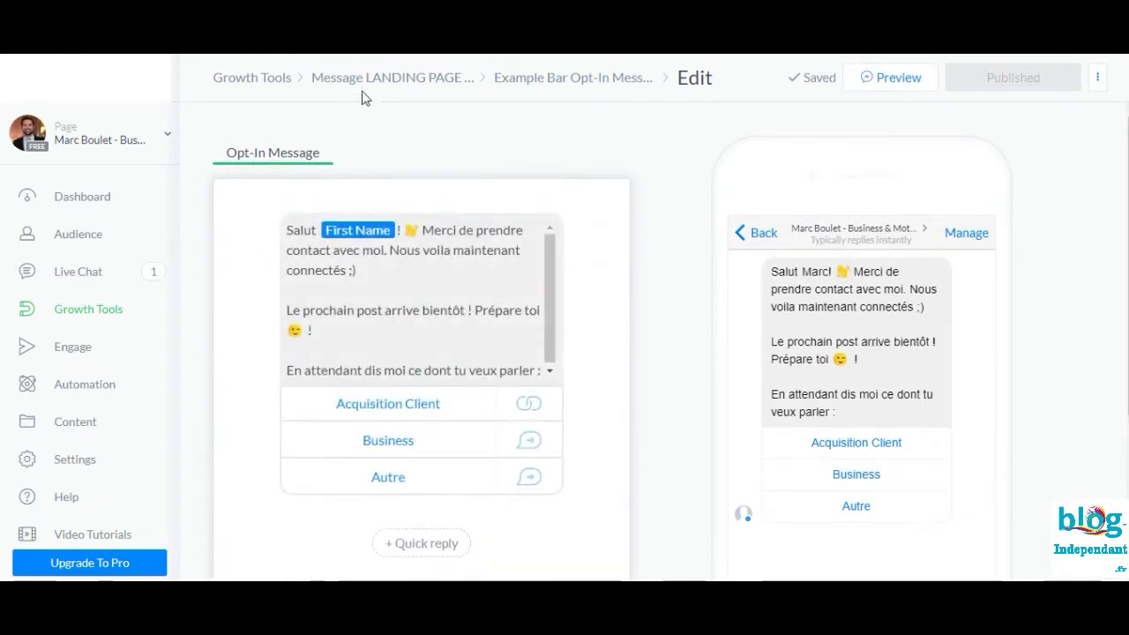
left_click(500, 77)
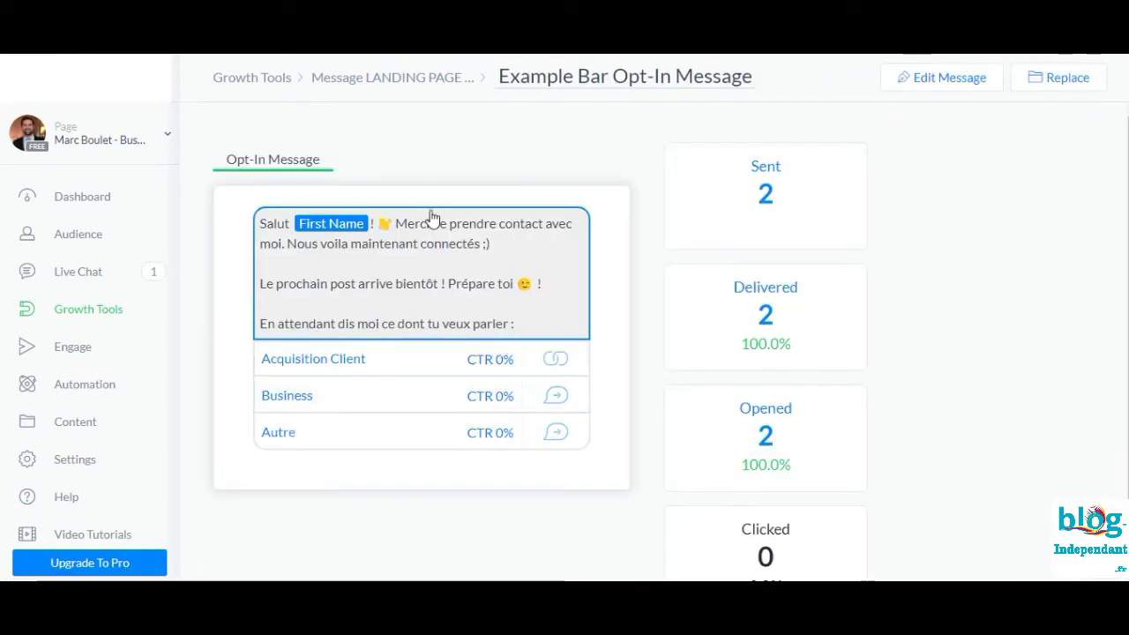
left_click(415, 80)
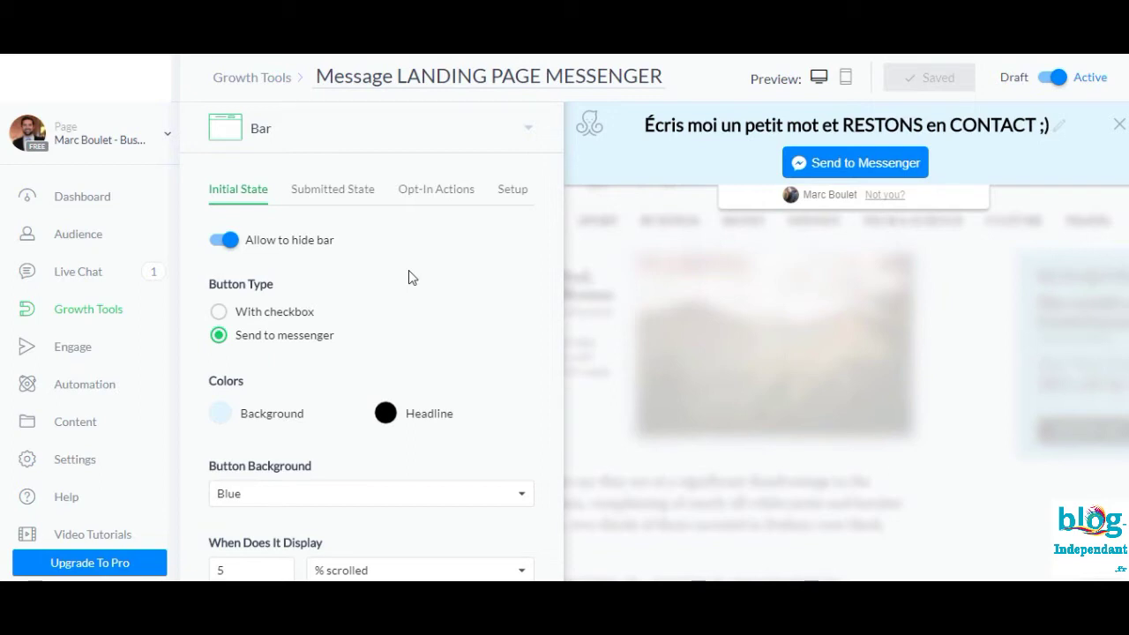
Open the opt-in message for editing from the growth tool's opt-in actions, check it and return to the growth tool's settings.
left_click(438, 202)
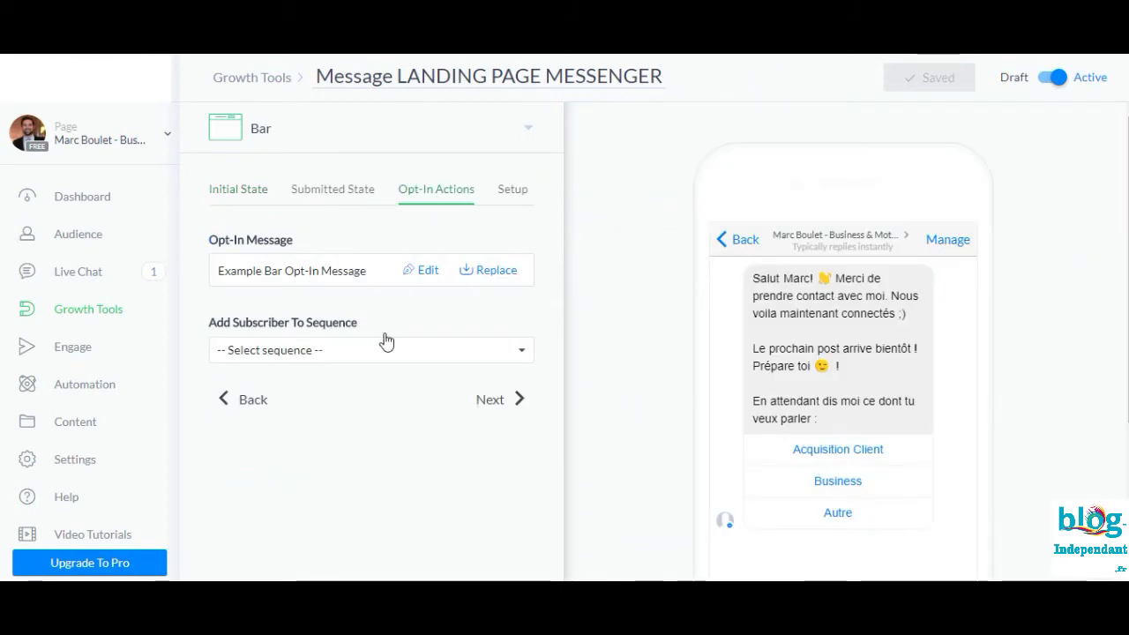
left_click(426, 272)
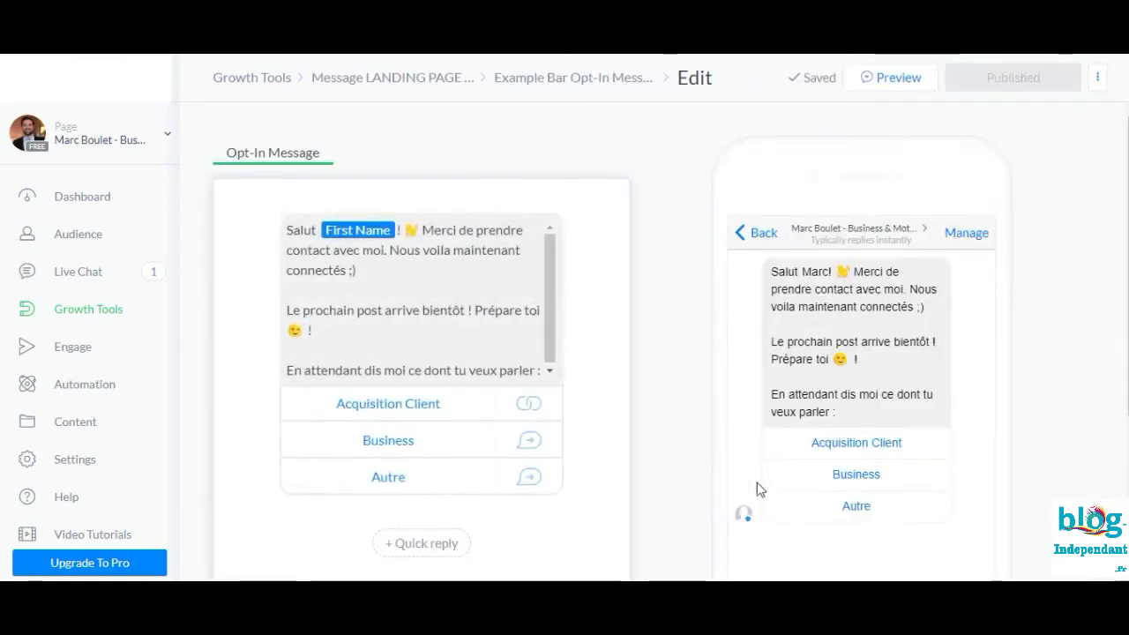
left_click(548, 79)
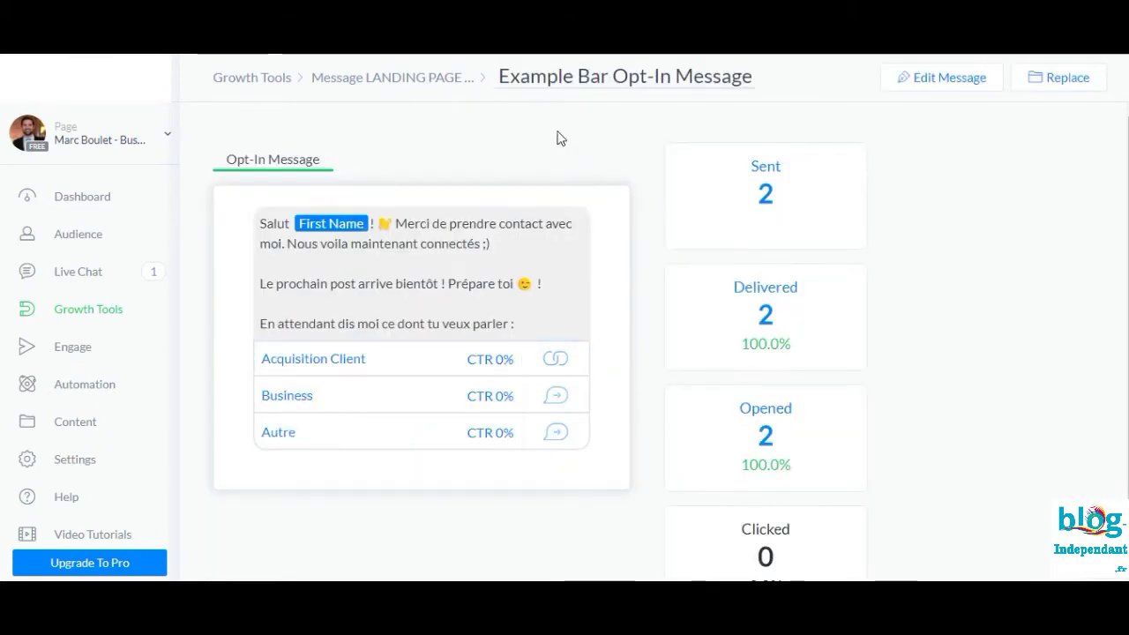
left_click(418, 78)
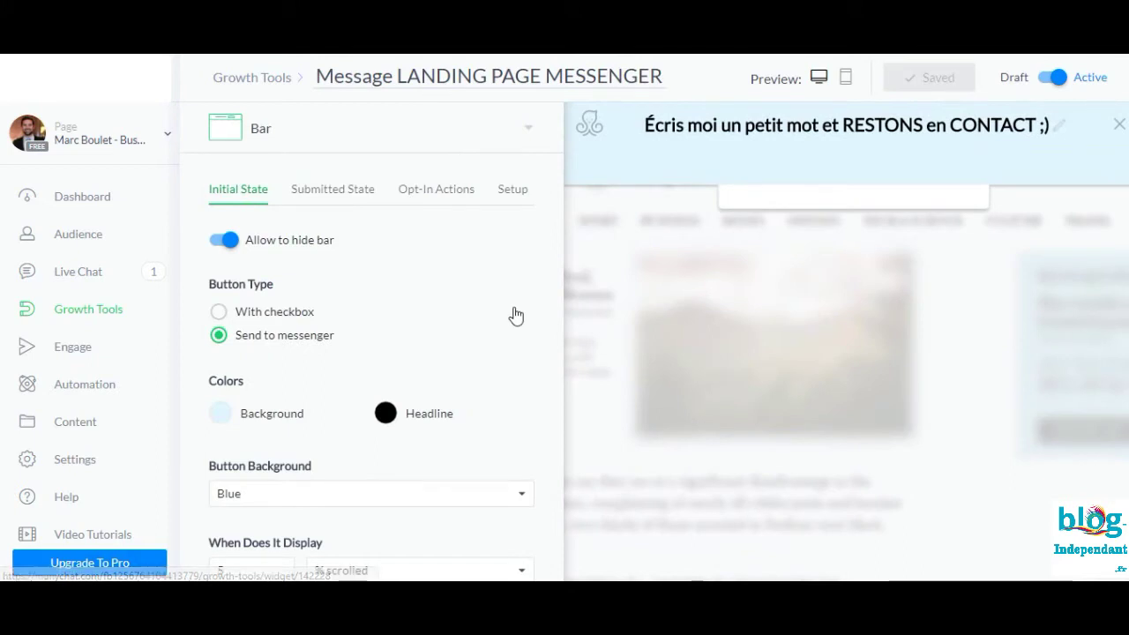
Switch the growth tool's widget type to Modal and review its initial state settings.
left_click(391, 130)
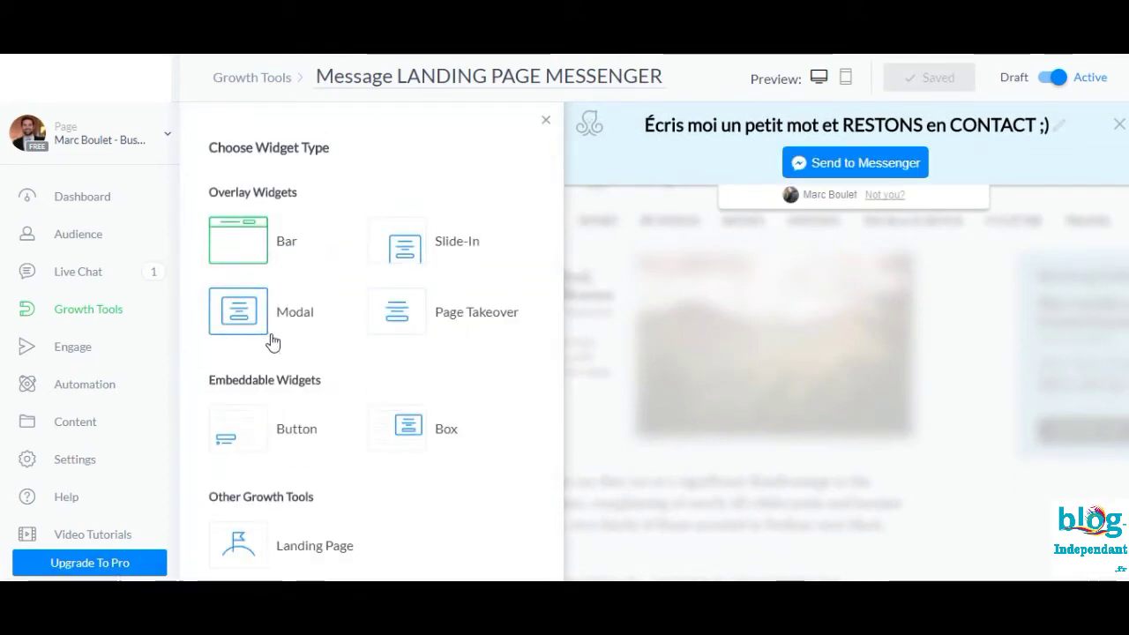
left_click(273, 341)
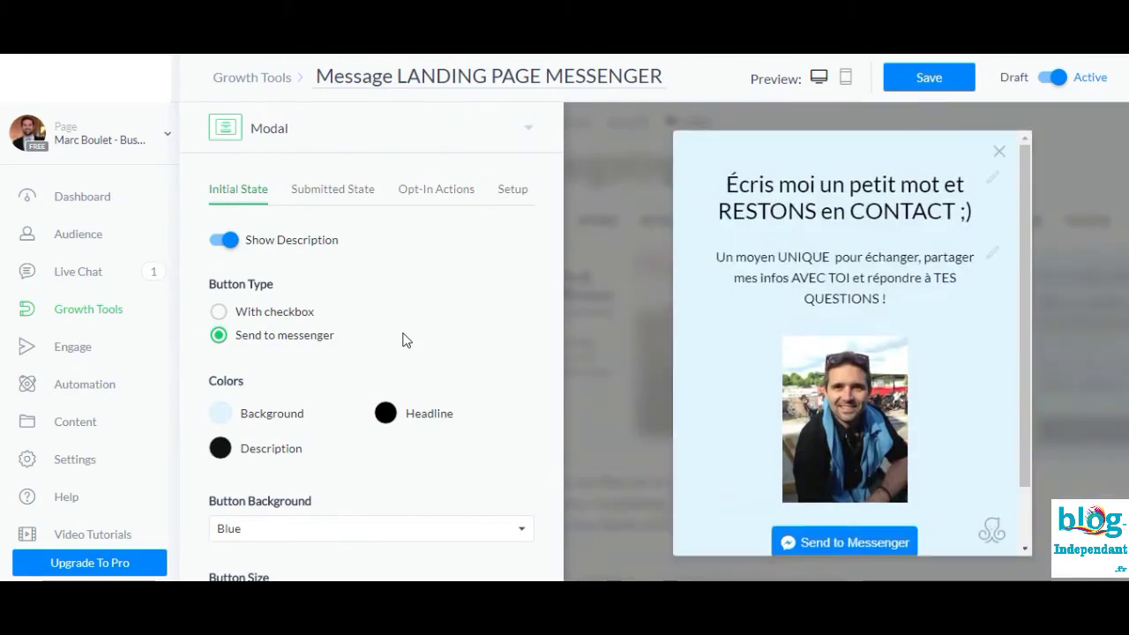
scroll(491, 301, "down", 1)
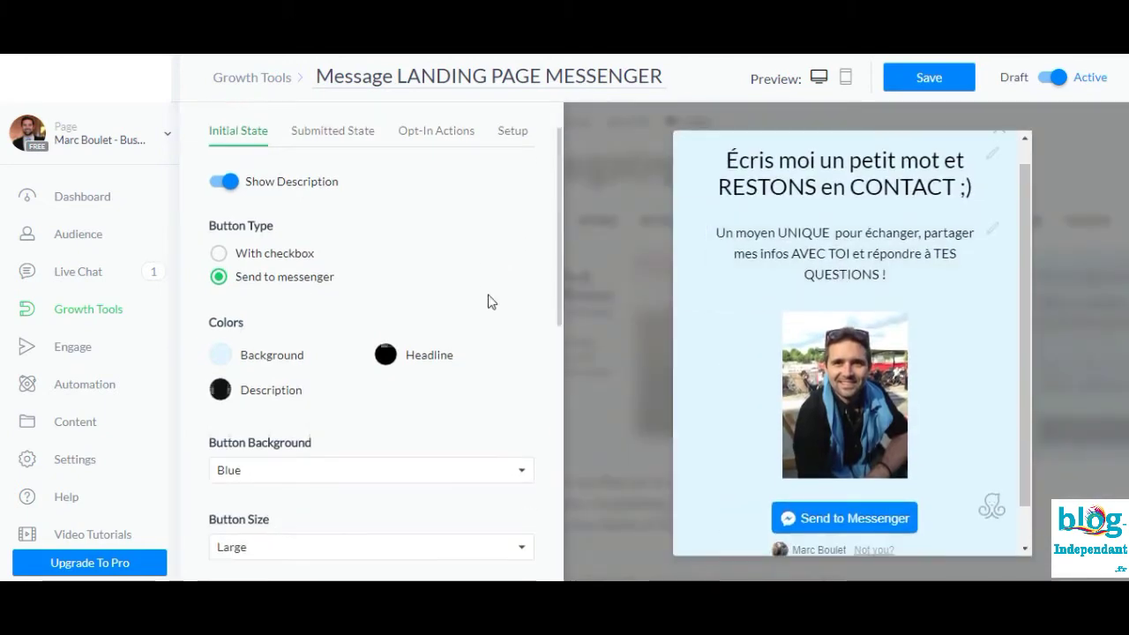
scroll(491, 291, "up", 1)
Set the modal widget's visibility to show only on the pages of blog-independant.fr.
left_click(514, 188)
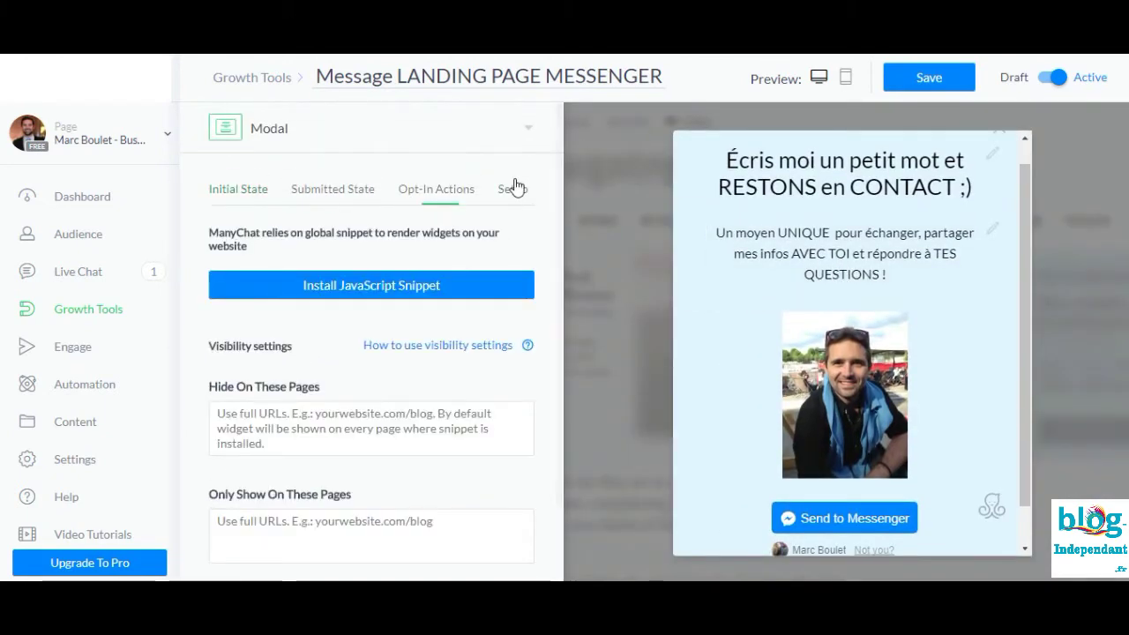
scroll(433, 282, "down", 1)
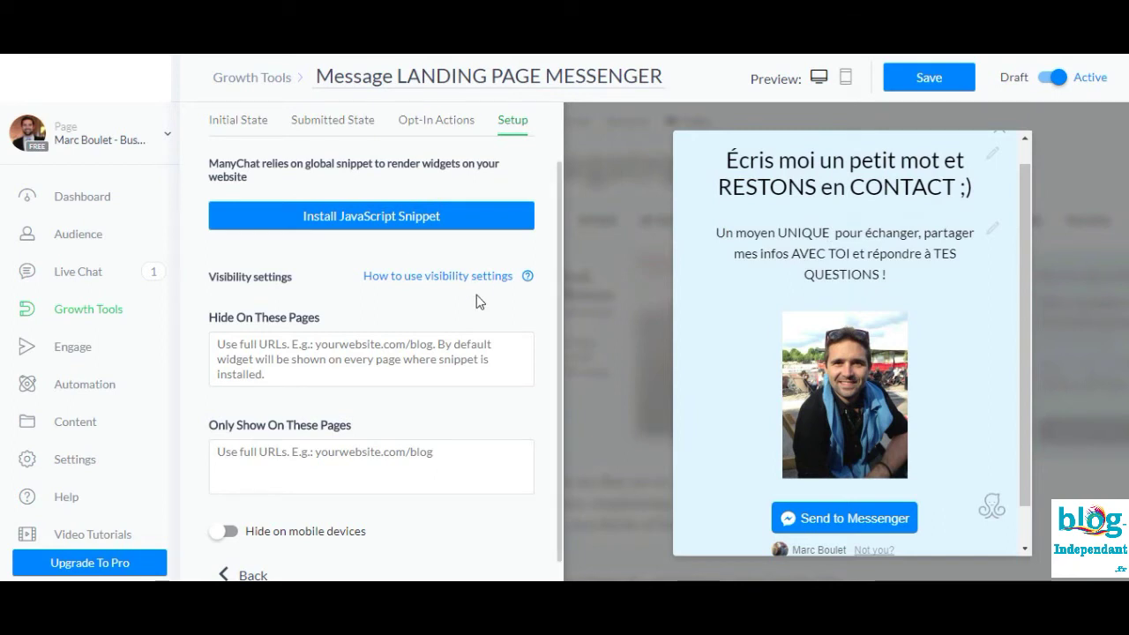
scroll(477, 294, "down", 1)
left_click(377, 435)
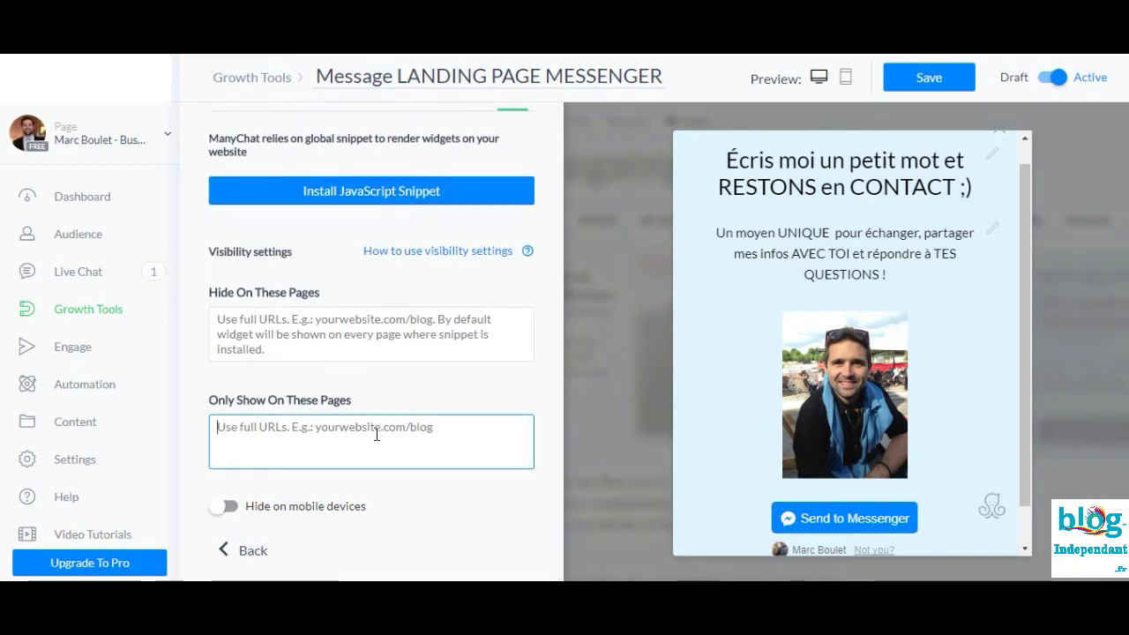
scroll(420, 425, "up", 1)
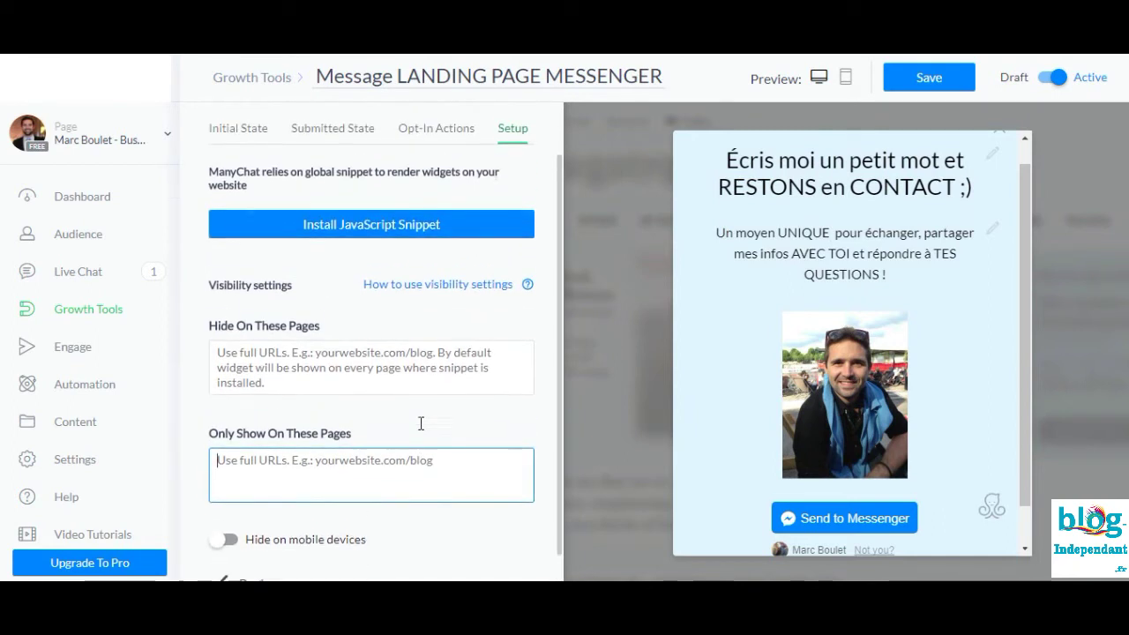
scroll(421, 426, "down", 1)
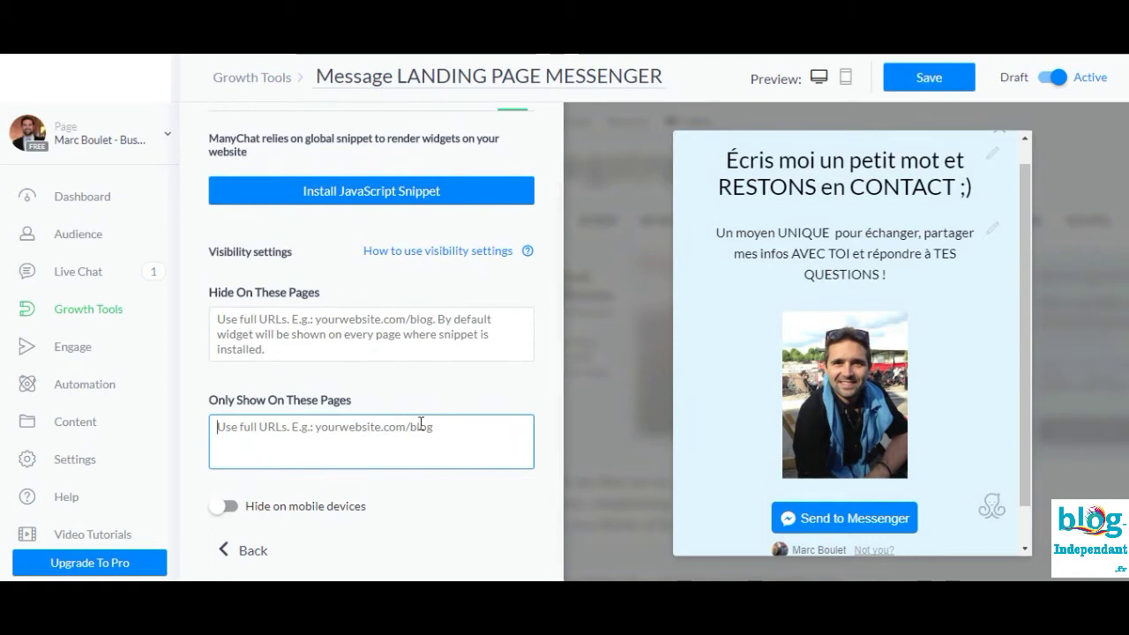
type("lo")
key("BackSpace")
key("BackSpace")
type("blog-")
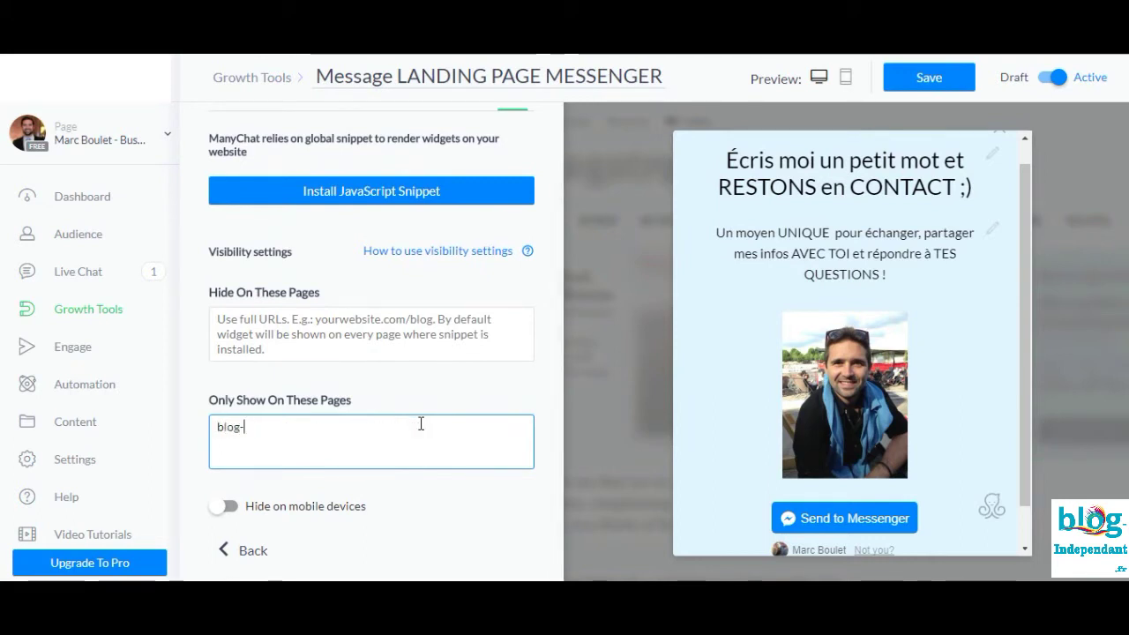
type("ndepen")
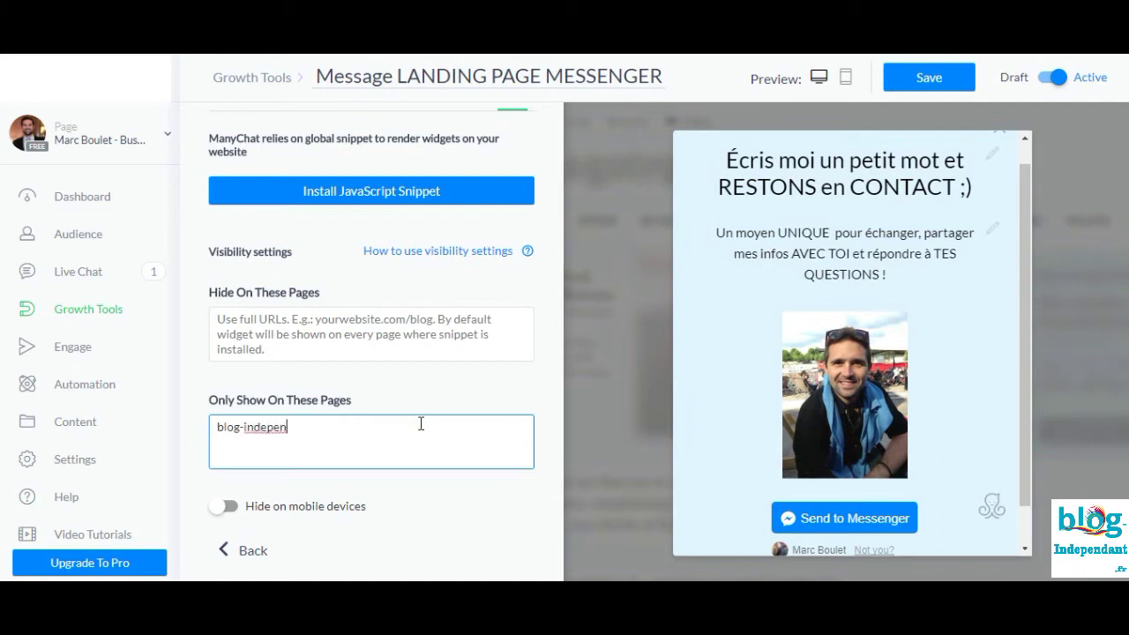
key("BackSpace")
key("BackSpace")
key("BackSpace")
type("dant.fr")
key("Return")
Examine the authorized websites and the ManyChat code to install on the website, and finish the JavaScript snippet setup.
scroll(419, 422, "up", 1)
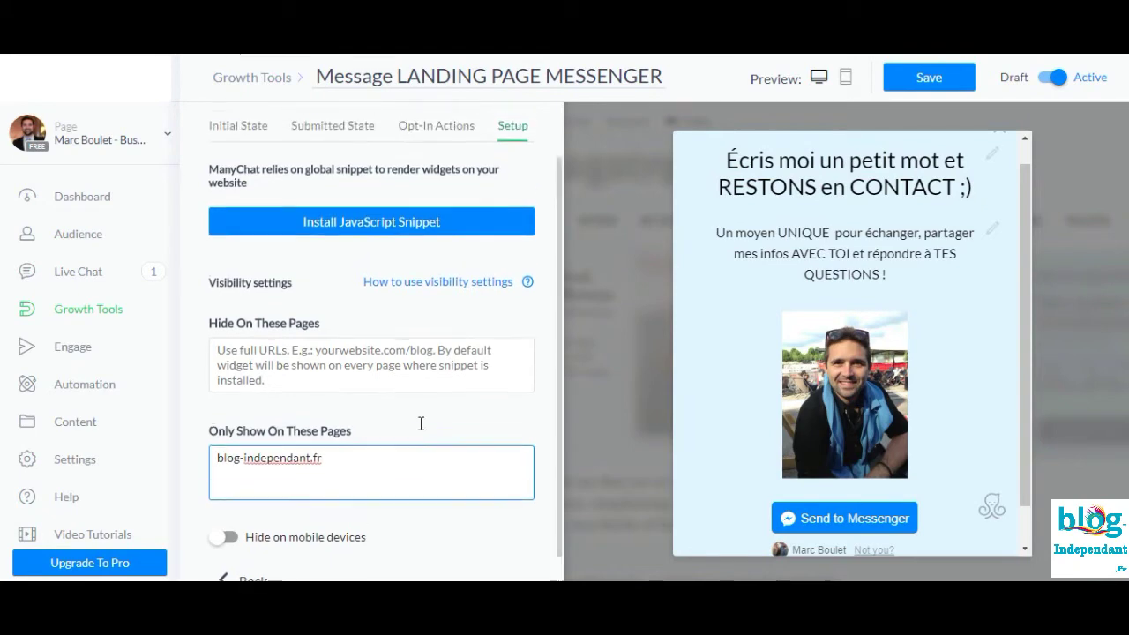
left_click(412, 272)
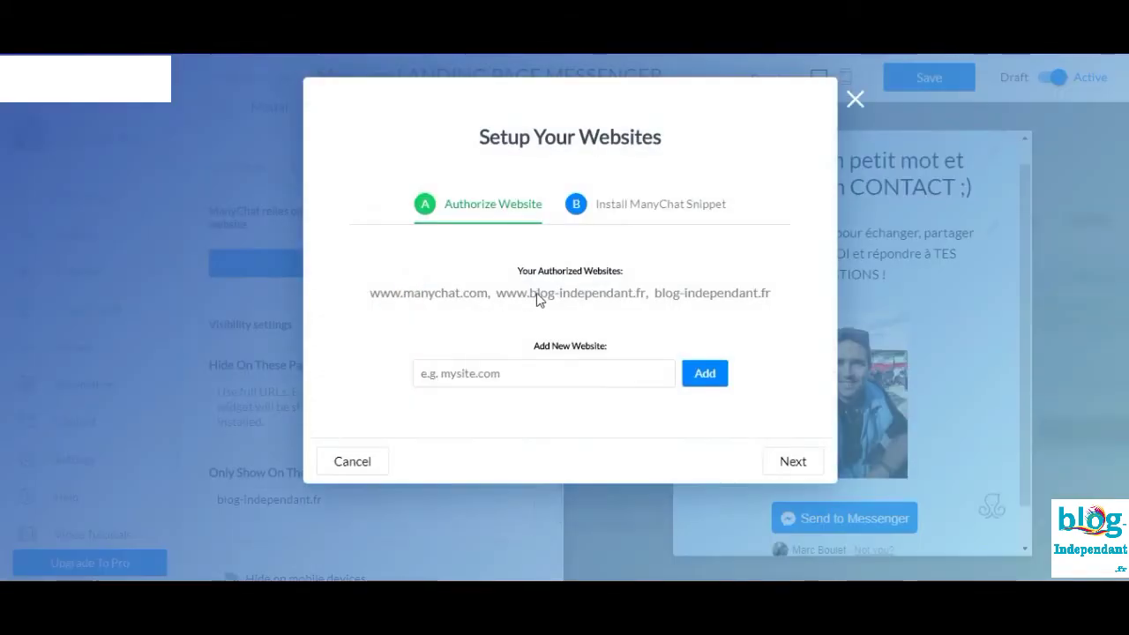
left_click(667, 217)
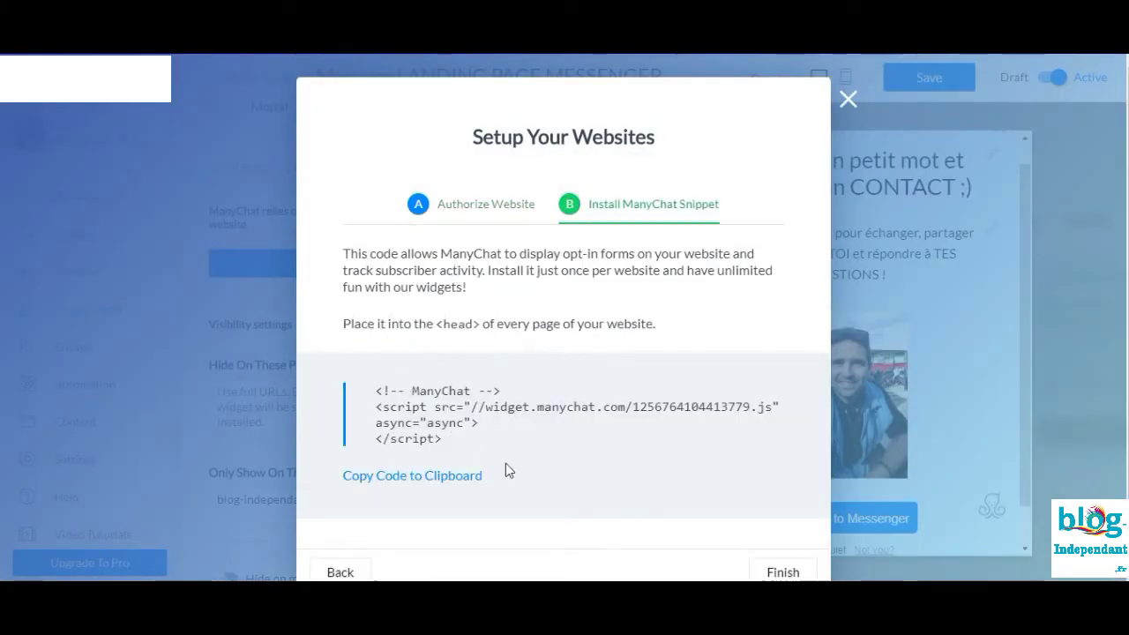
left_click_drag(506, 469, 382, 391)
left_click(380, 389)
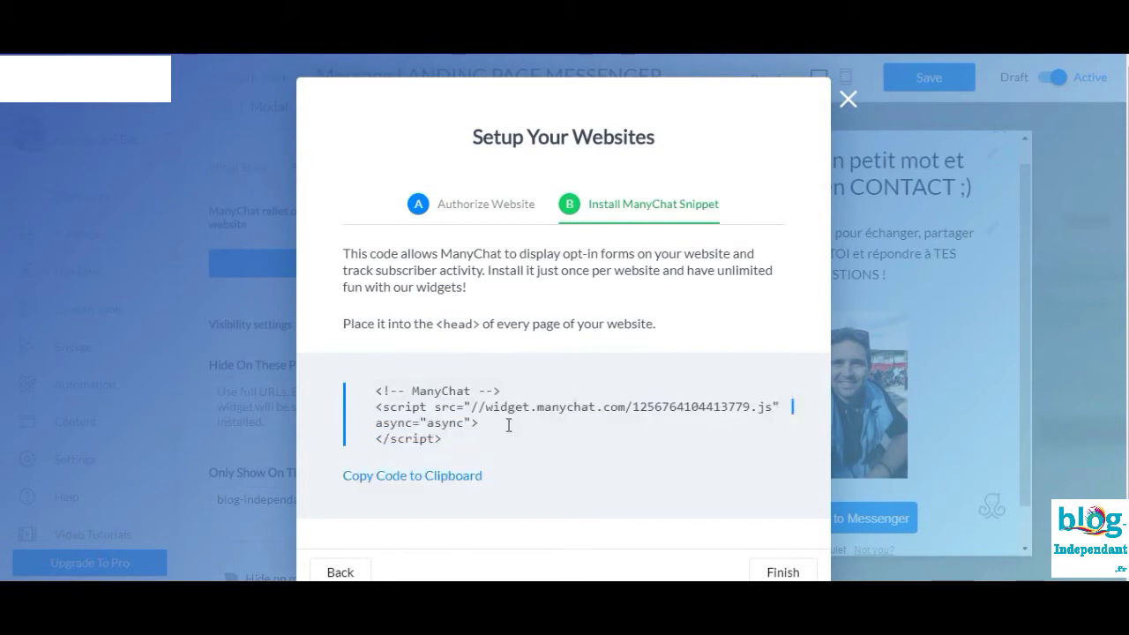
scroll(694, 495, "down", 1)
left_click(784, 538)
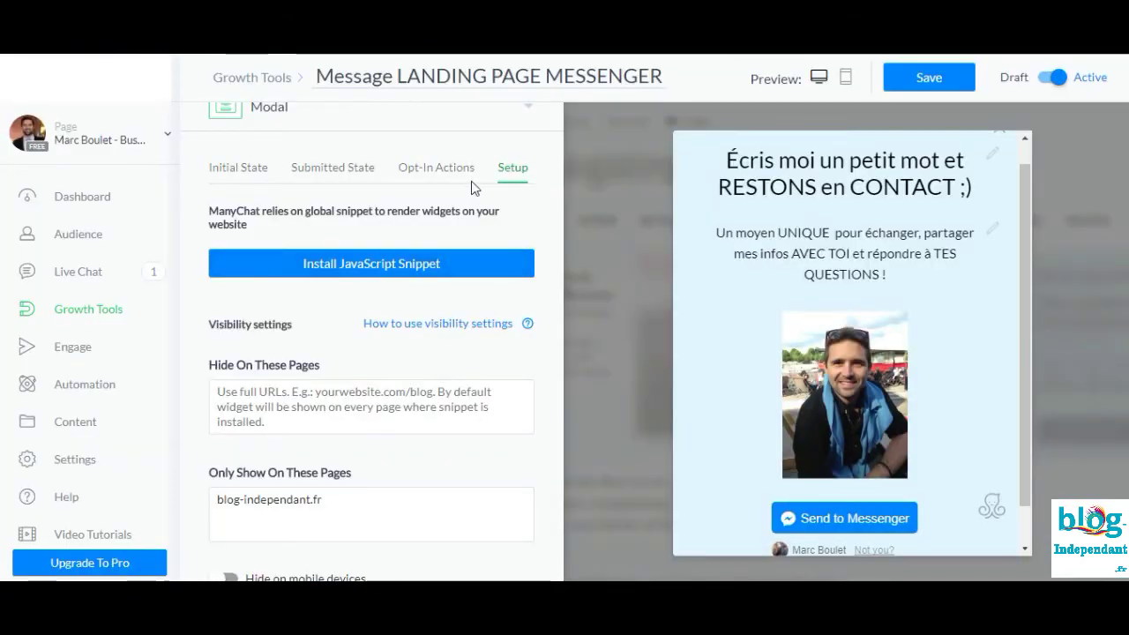
Switch the growth tool's widget type to Landing Page and review its initial state settings and preview.
scroll(472, 185, "up", 1)
left_click(473, 138)
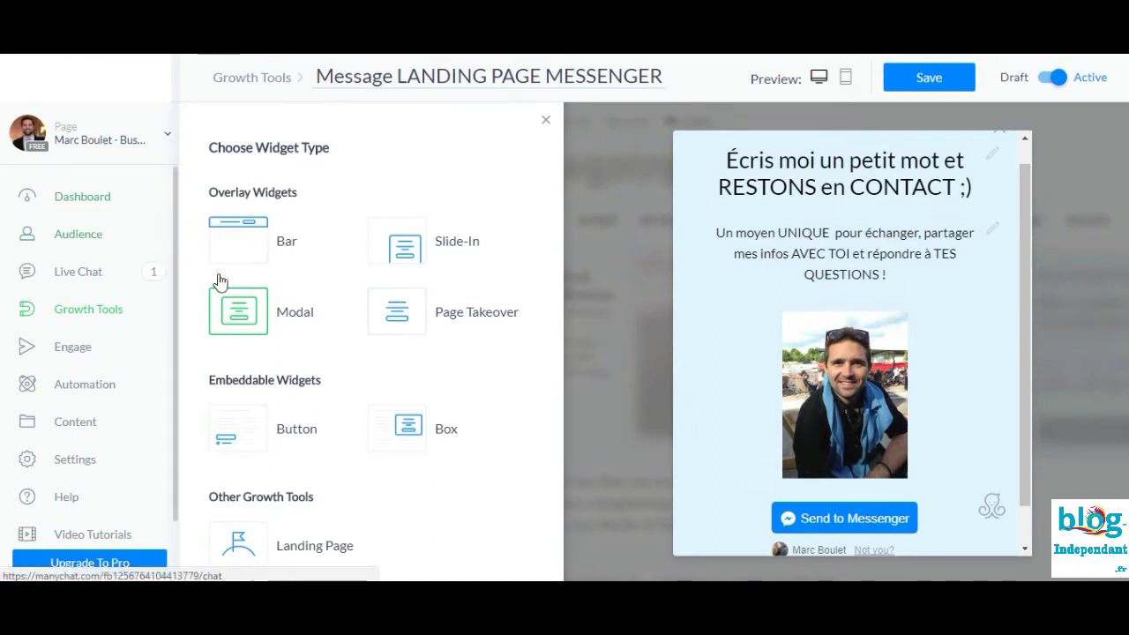
scroll(449, 289, "down", 1)
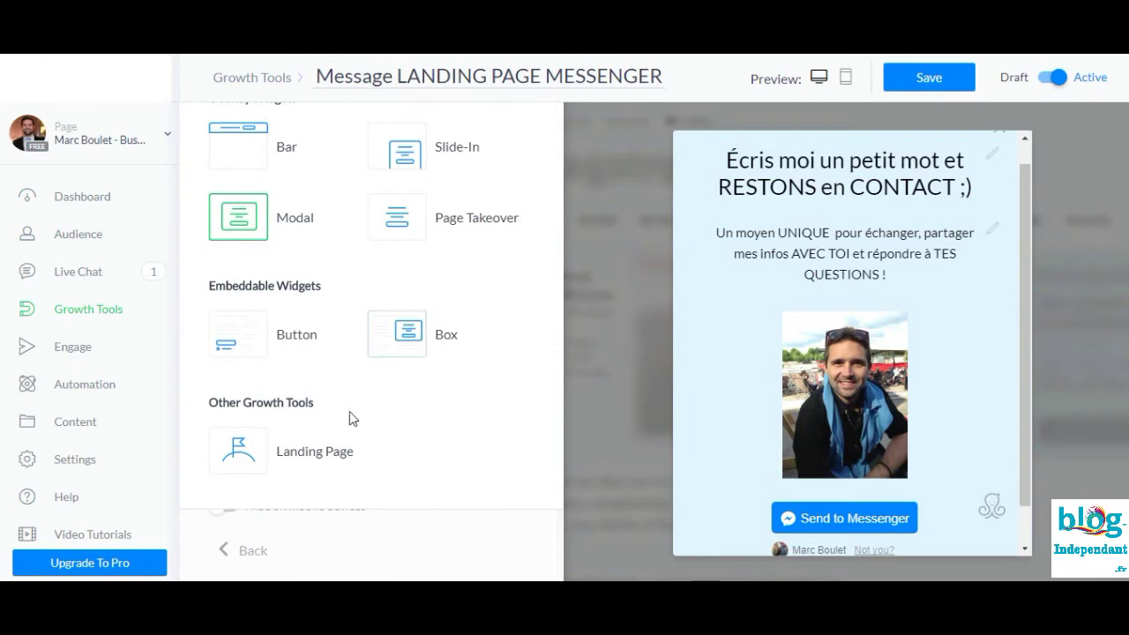
left_click(334, 451)
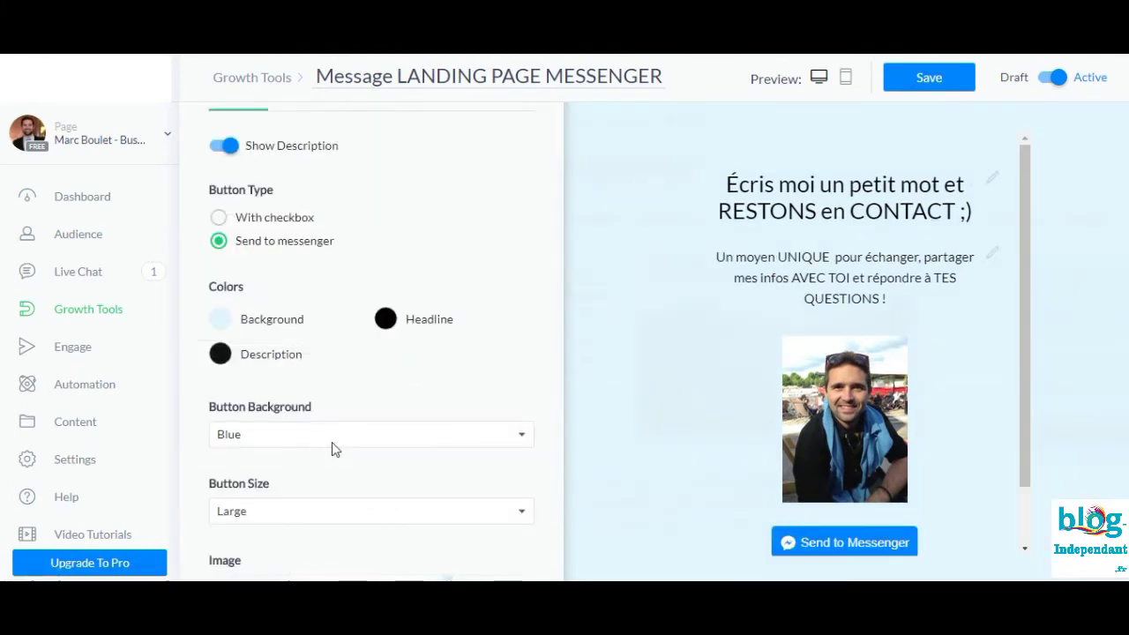
scroll(747, 347, "down", 2)
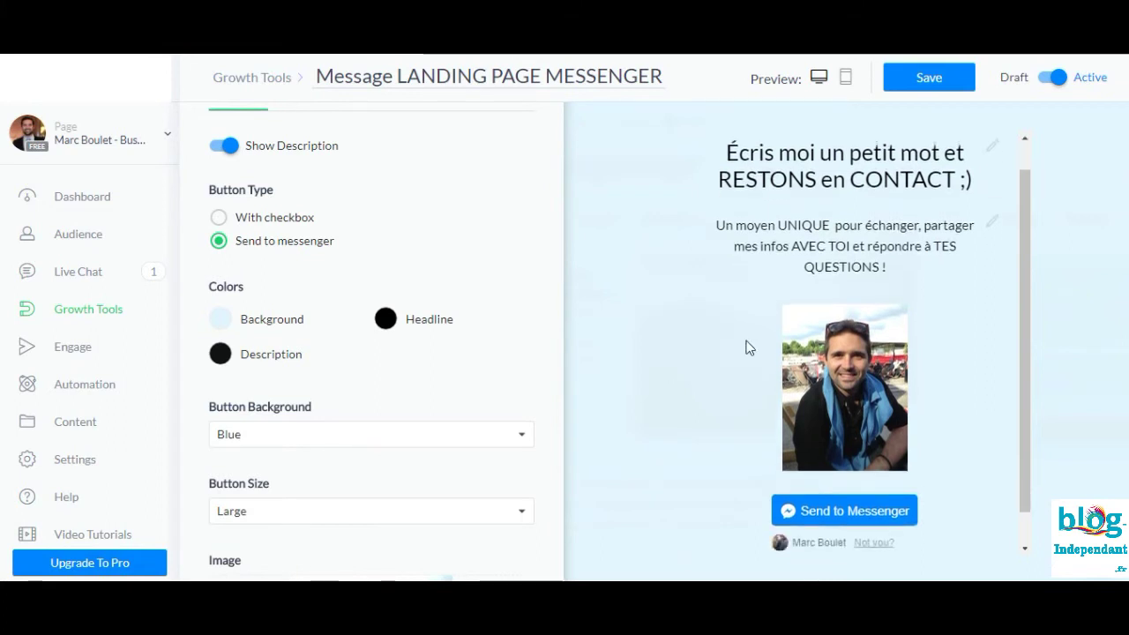
scroll(747, 348, "up", 2)
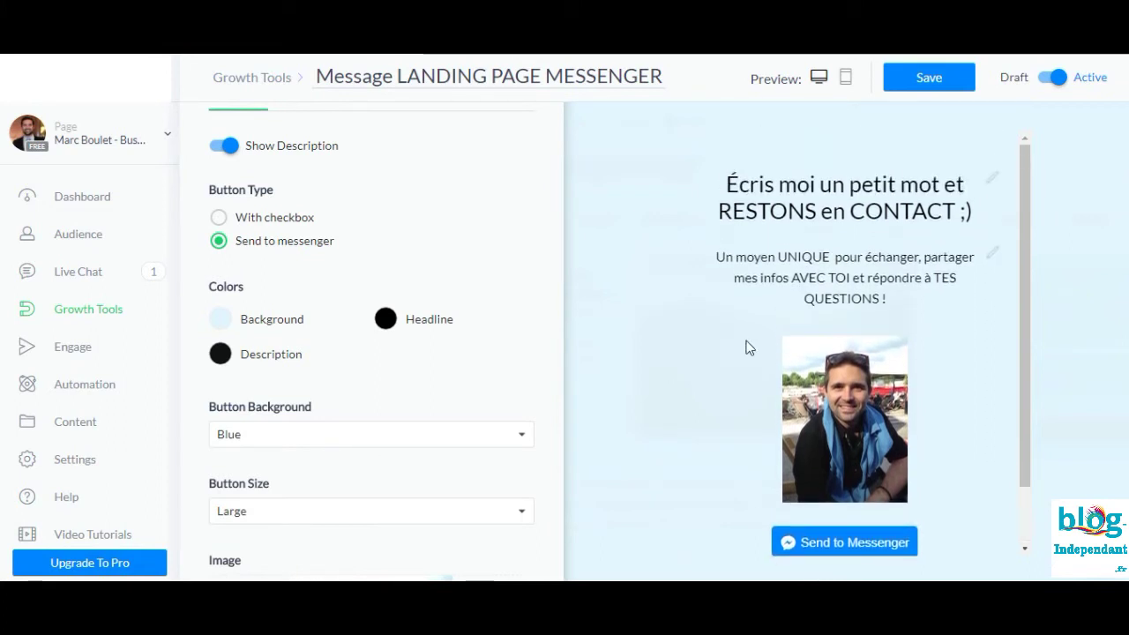
scroll(434, 231, "down", 4)
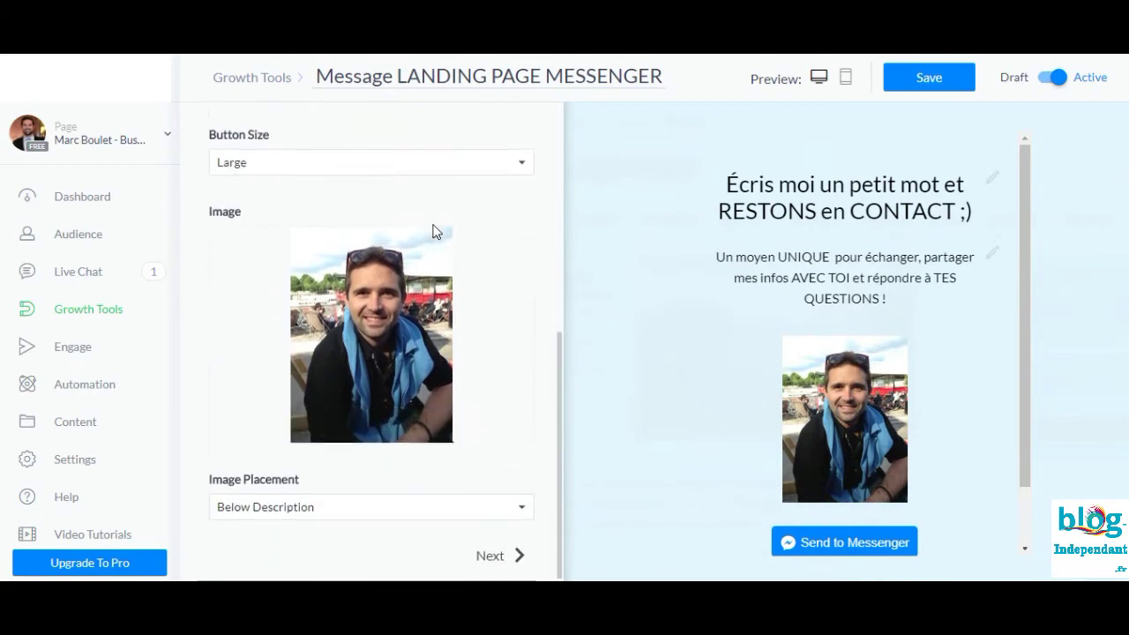
Review the landing page's submitted state, opt-in actions and setup settings.
left_click(492, 552)
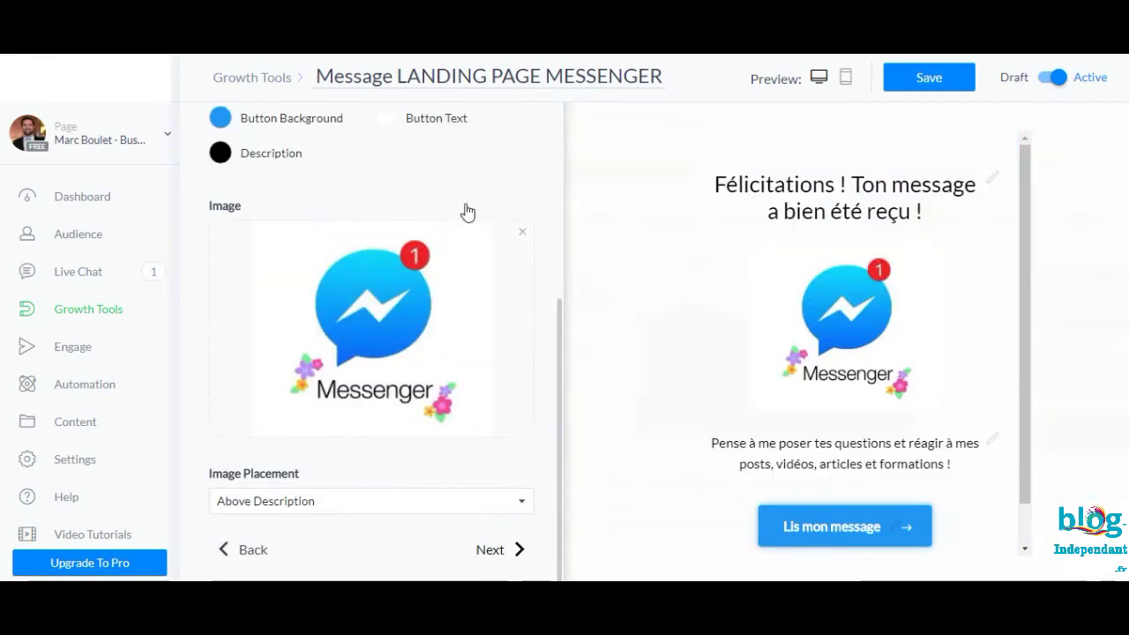
scroll(459, 154, "up", 4)
scroll(457, 396, "down", 4)
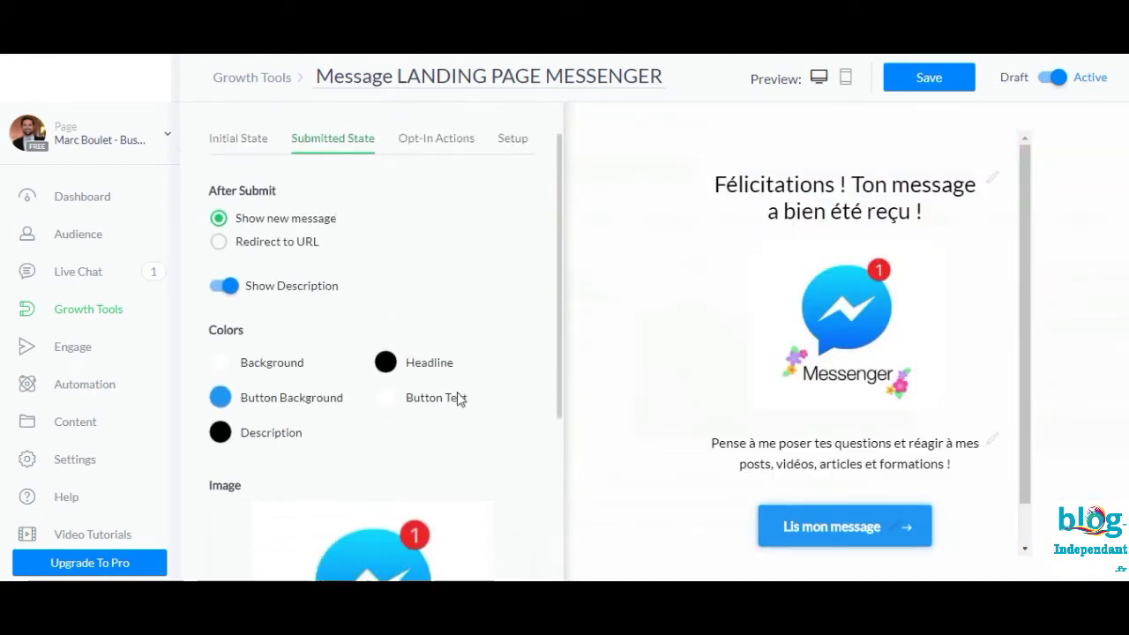
scroll(456, 396, "up", 4)
left_click(439, 196)
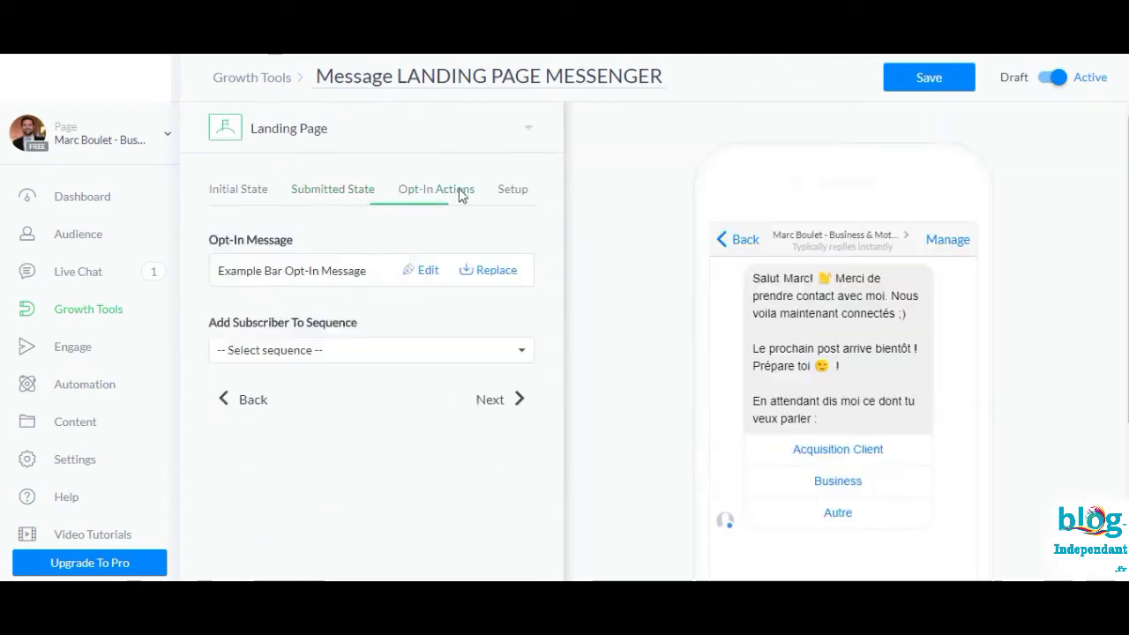
left_click(511, 188)
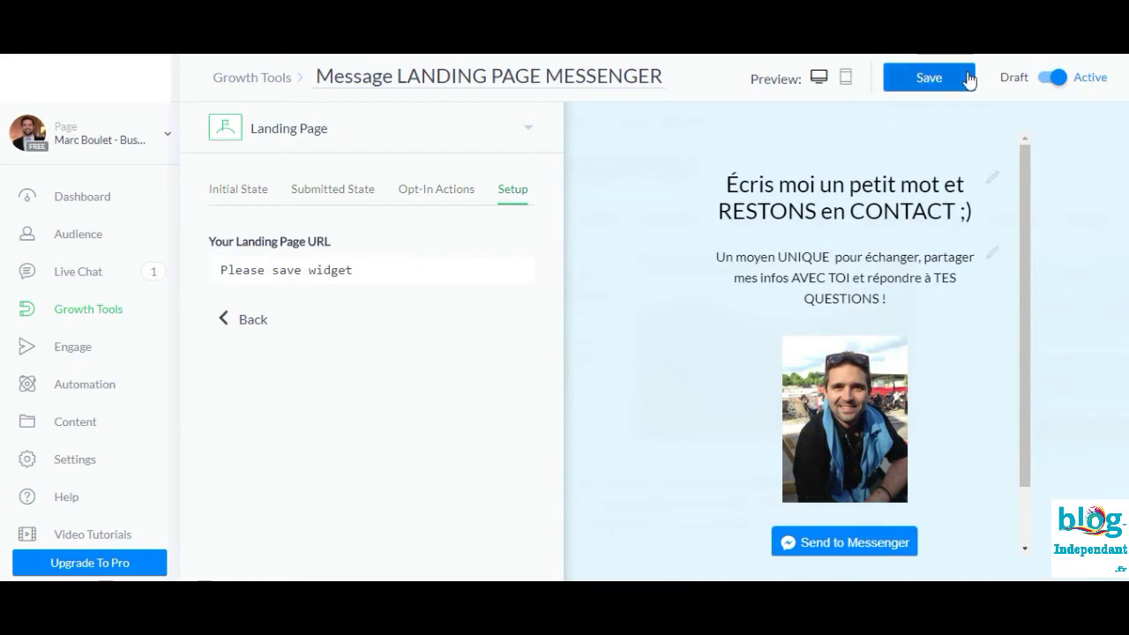
Leave the landing page widget without saving its changes and reopen the Message LANDING PAGE MESSENGER growth tool.
left_click(60, 310)
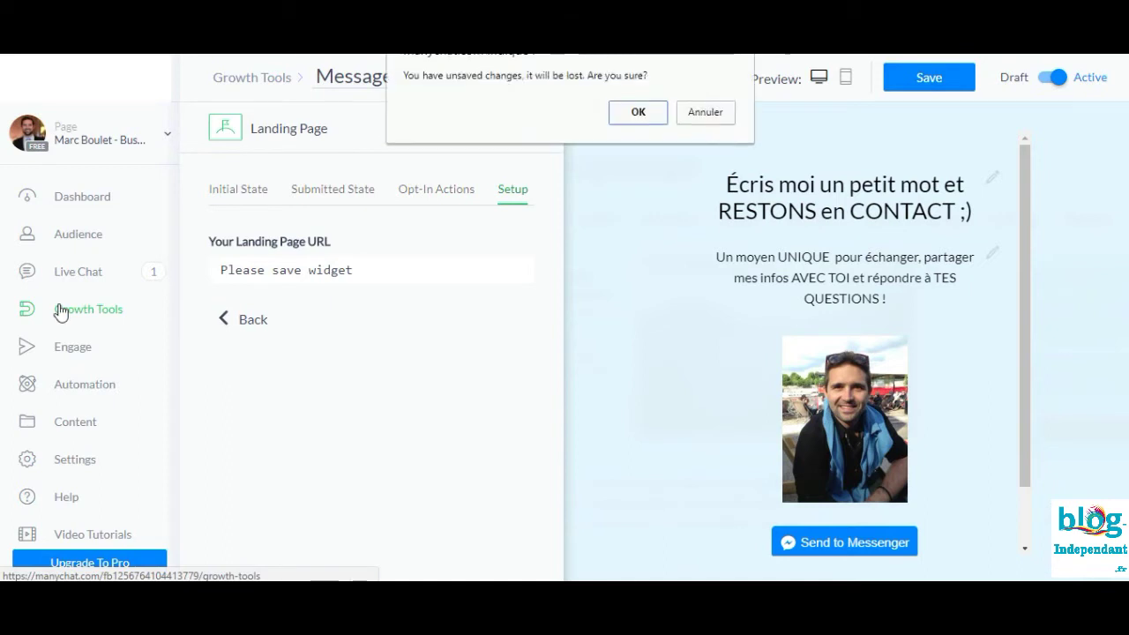
left_click(653, 113)
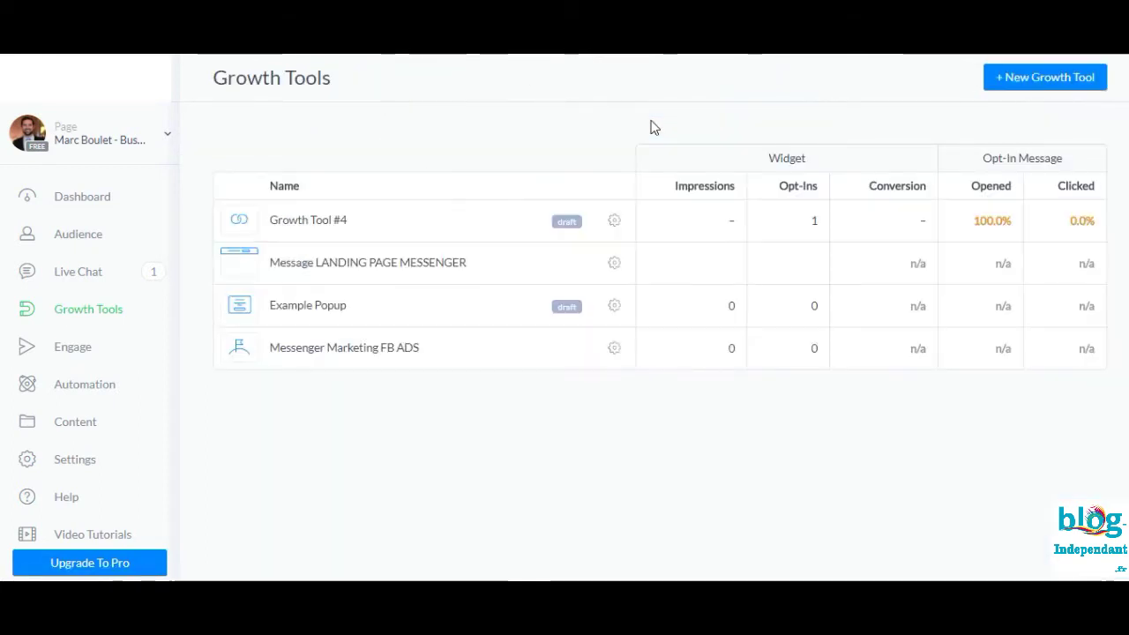
left_click(433, 265)
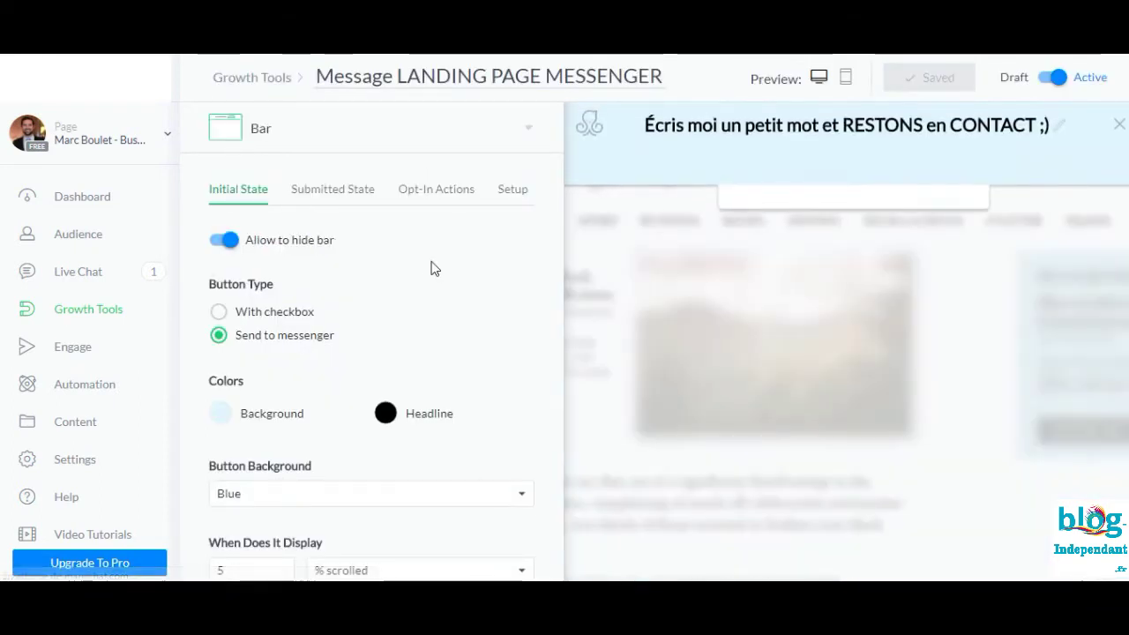
Reopen the Message LANDING PAGE MESSENGER growth tool, switch its widget type to Landing Page and save it from the Setup section.
left_click(71, 316)
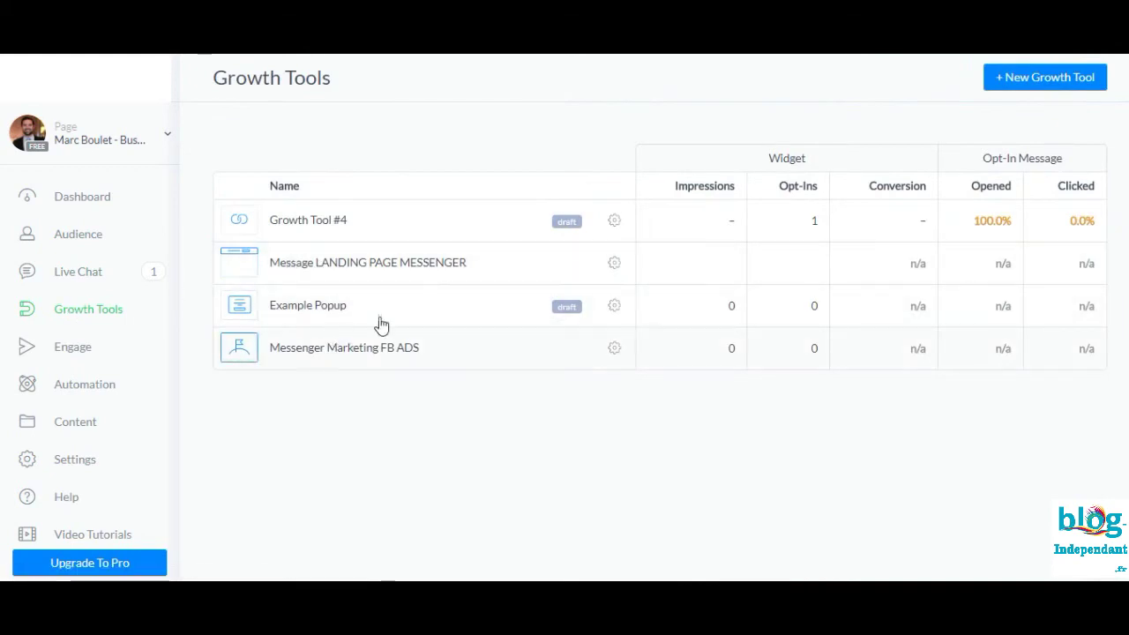
left_click(441, 265)
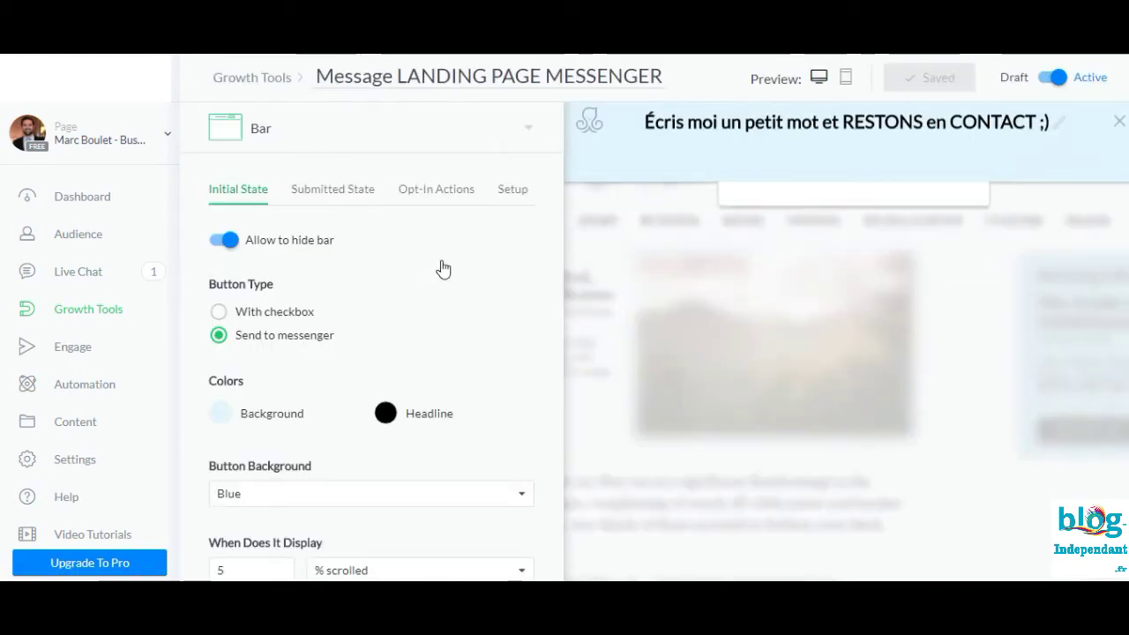
left_click(521, 128)
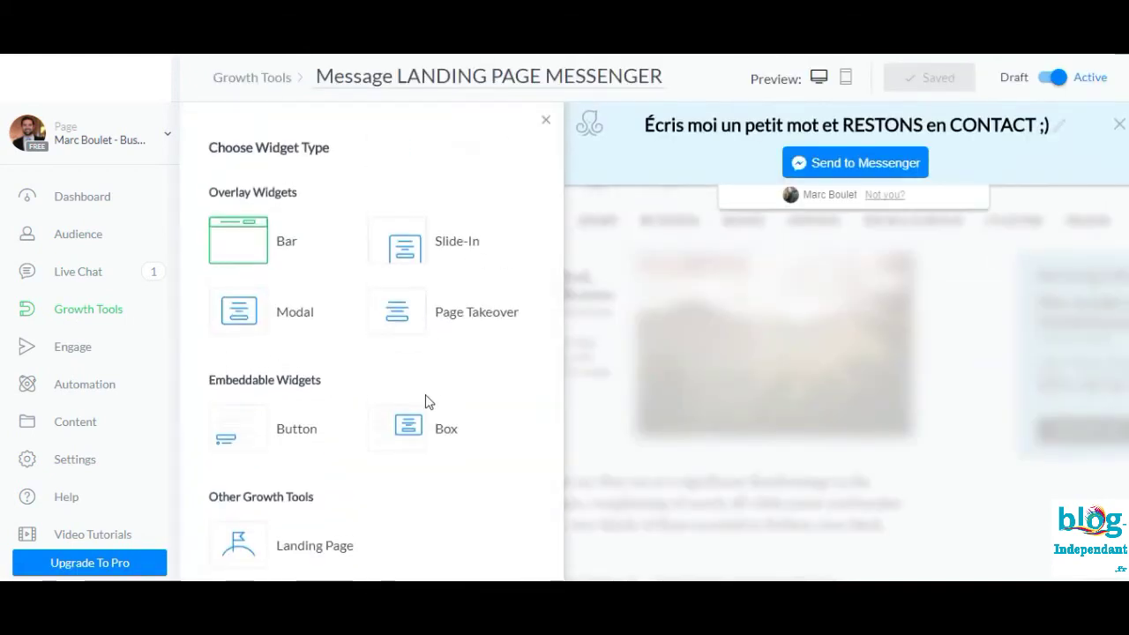
scroll(380, 415, "down", 2)
left_click(309, 464)
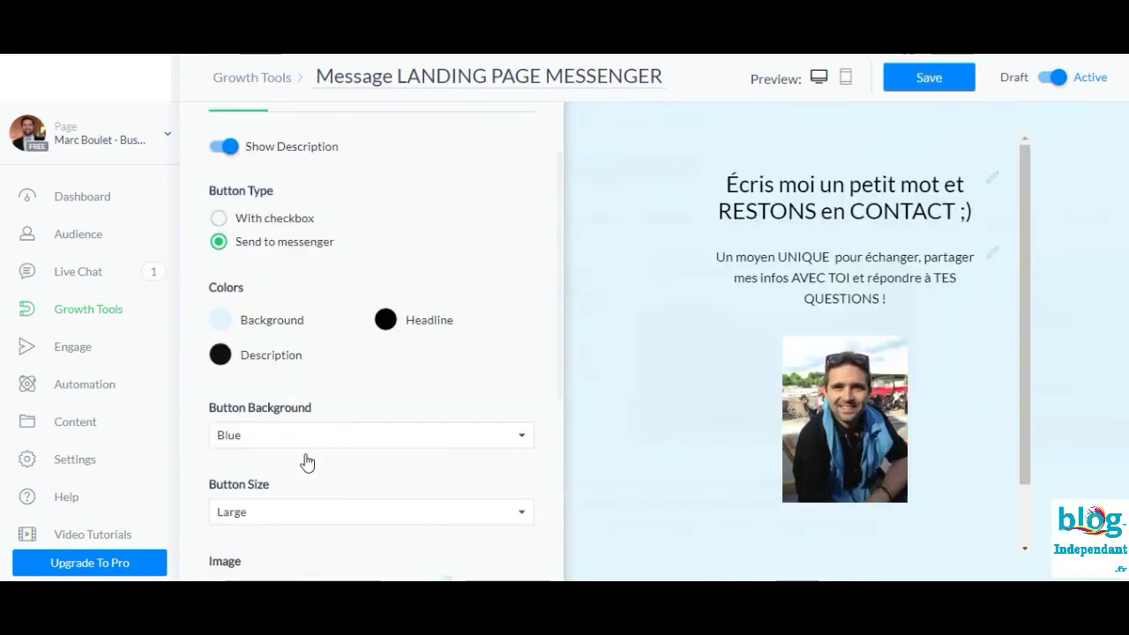
scroll(456, 241, "up", 2)
left_click(513, 187)
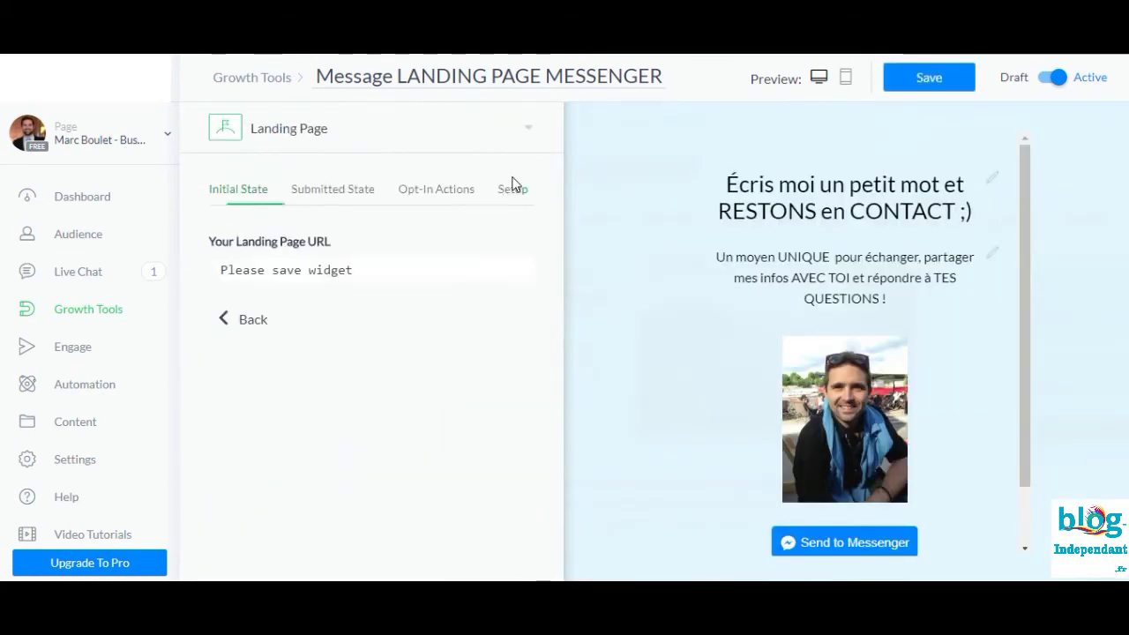
left_click(913, 79)
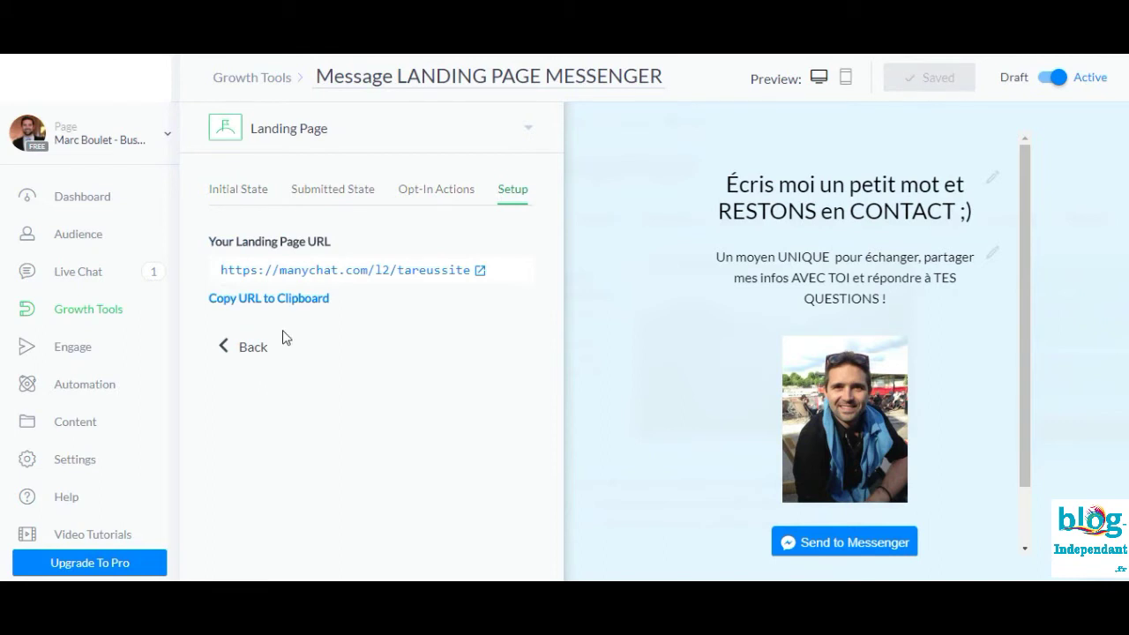
Copy the landing page URL's link address and load it in a new browser tab.
right_click(371, 275)
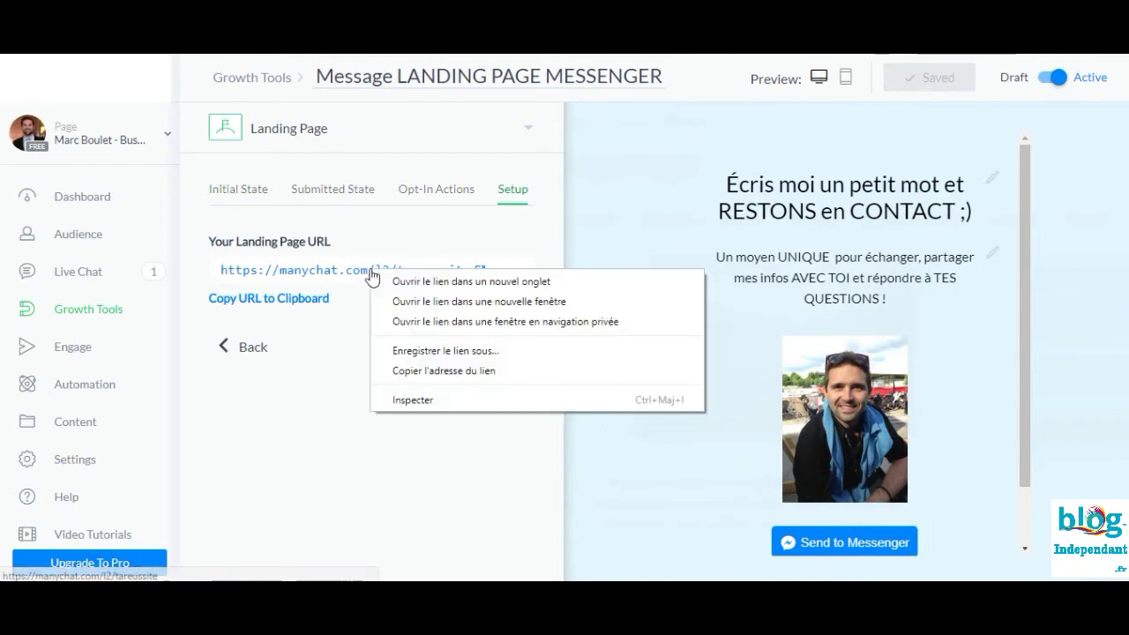
left_click(402, 372)
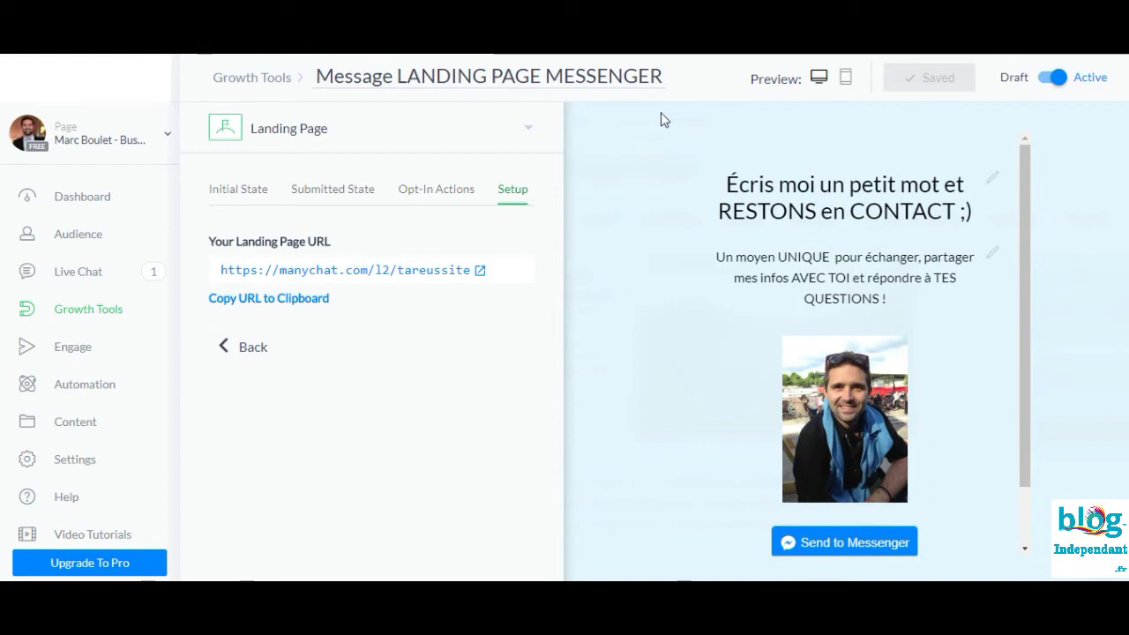
key("ctrl+t")
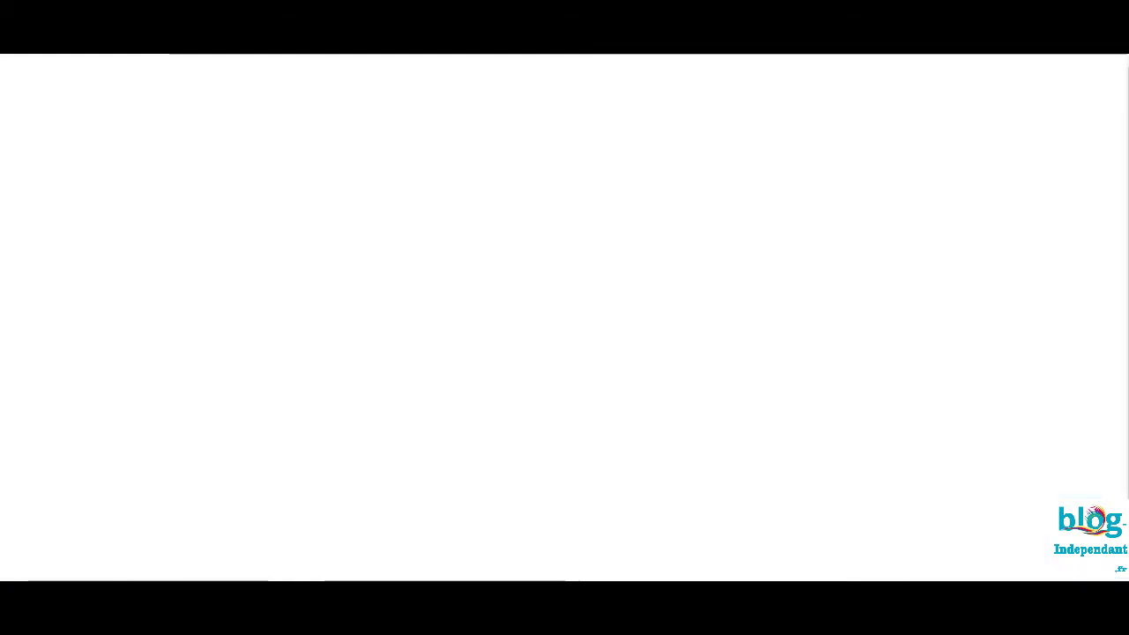
key("ctrl+v")
key("Return")
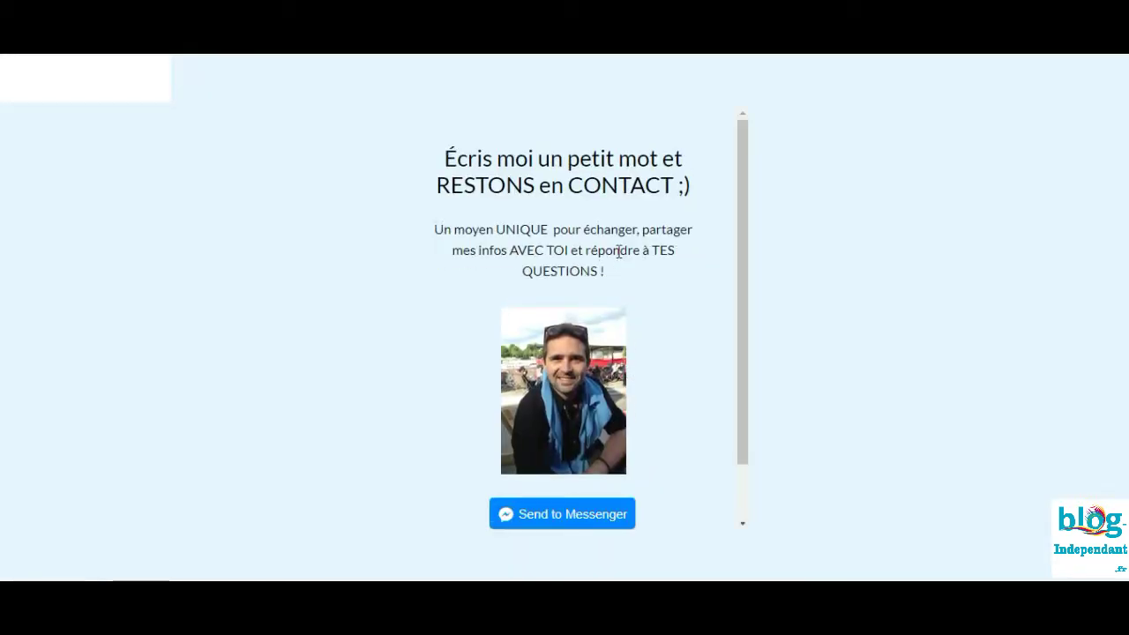
Review the live landing page, send the Messenger opt-in and check the confirmation page.
scroll(617, 250, "down", 2)
scroll(619, 254, "up", 2)
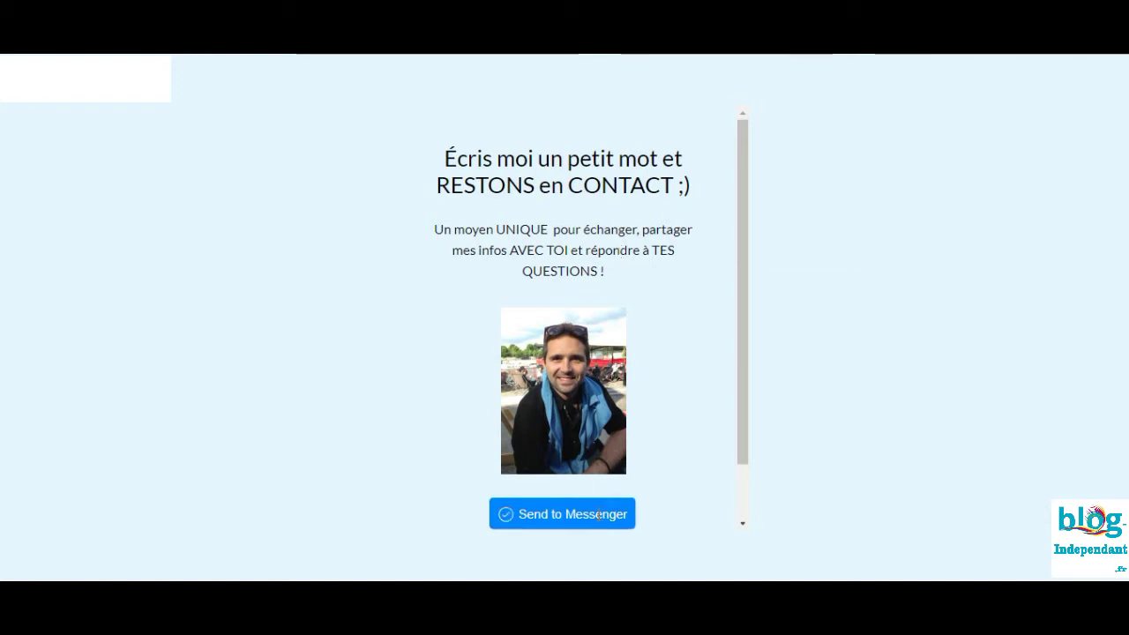
scroll(590, 355, "down", 1)
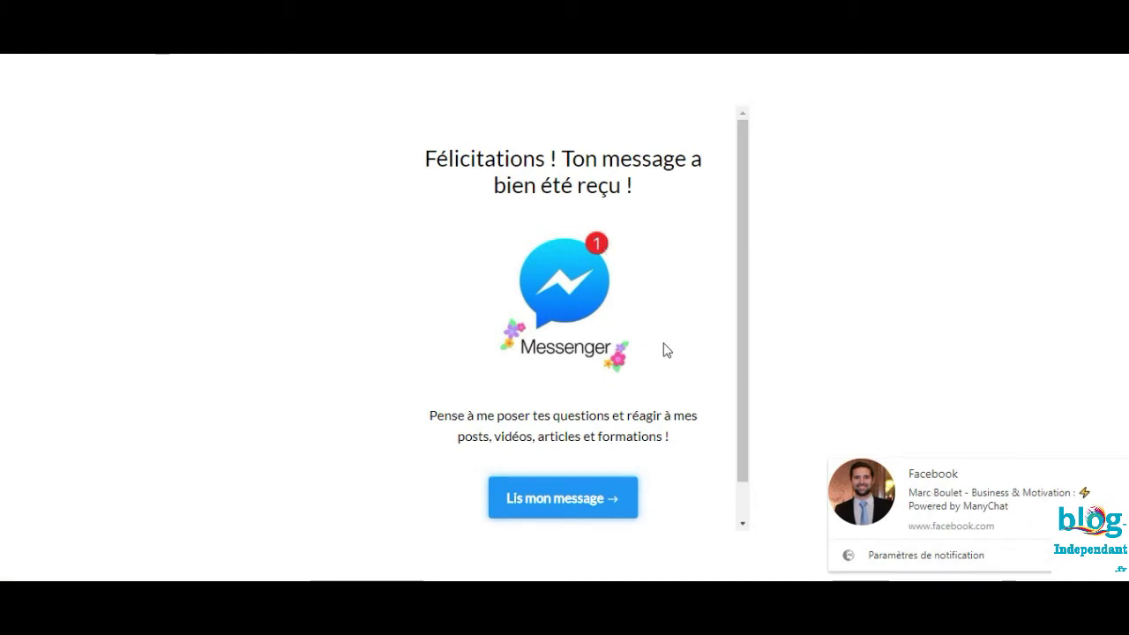
scroll(666, 350, "down", 1)
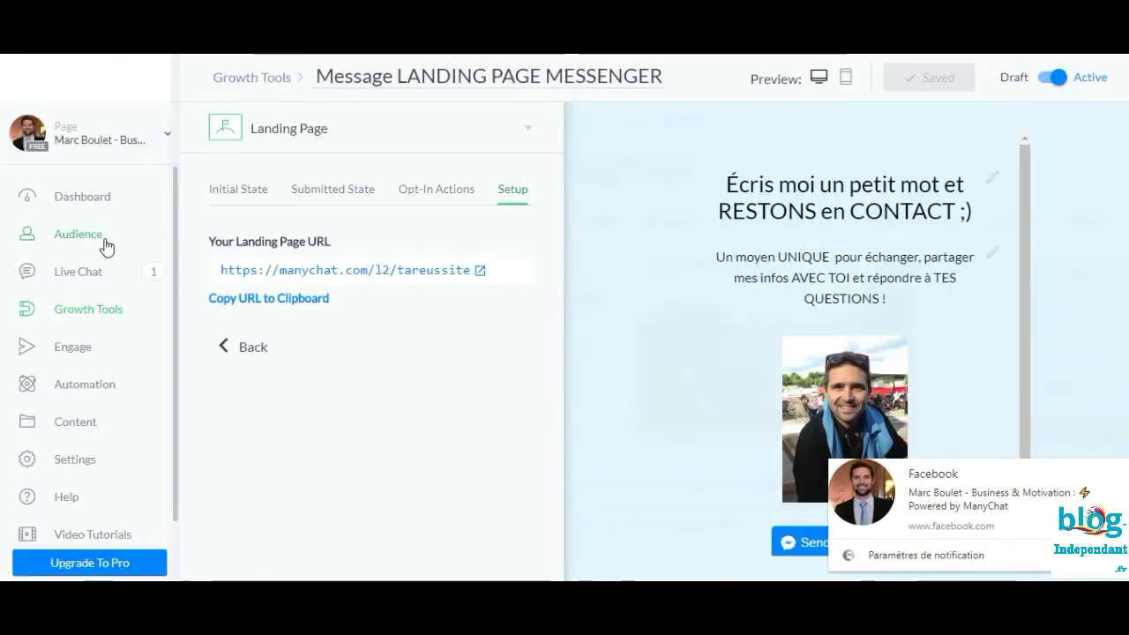
Create a new broadcast from the Broadcasts list and review its message type, targeting, schedule, timezone and notification settings.
left_click(103, 247)
left_click(99, 316)
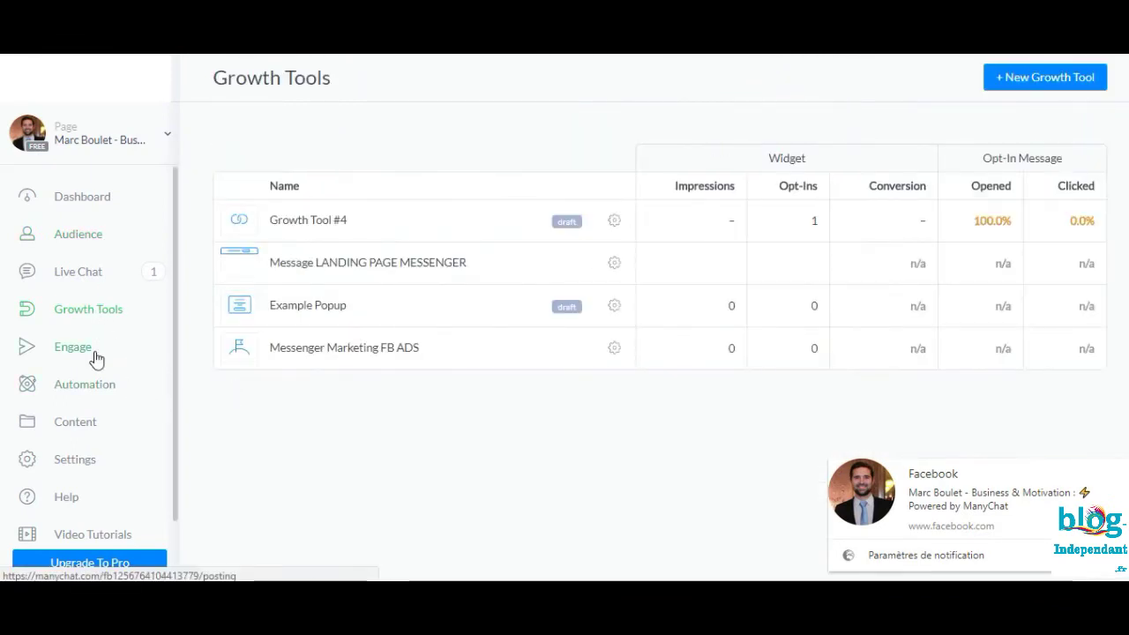
left_click(95, 353)
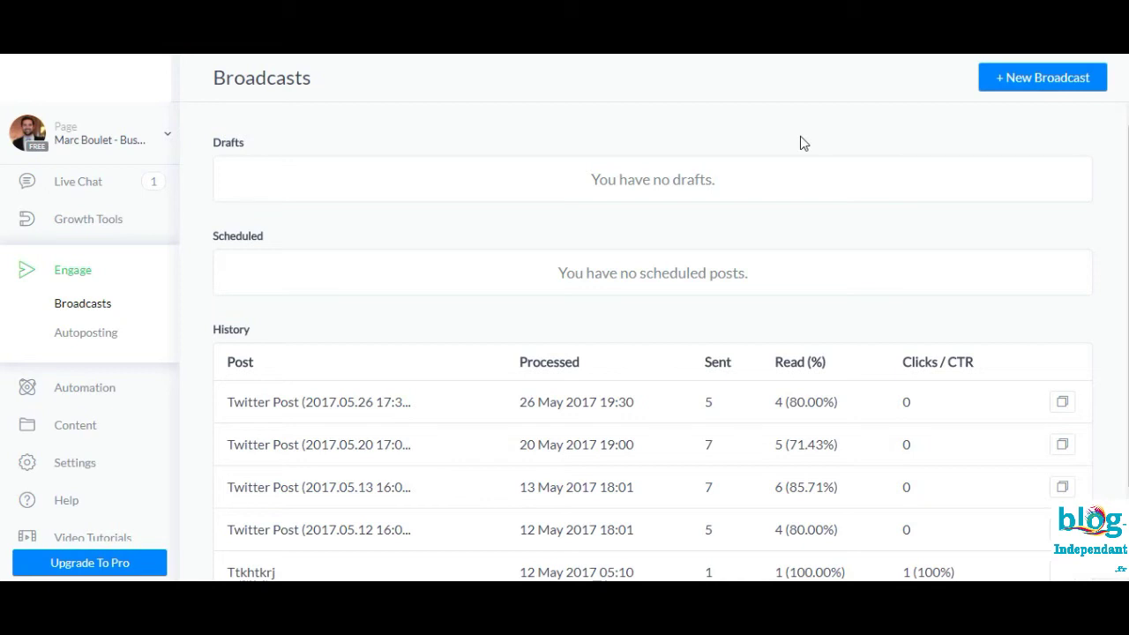
left_click(1085, 83)
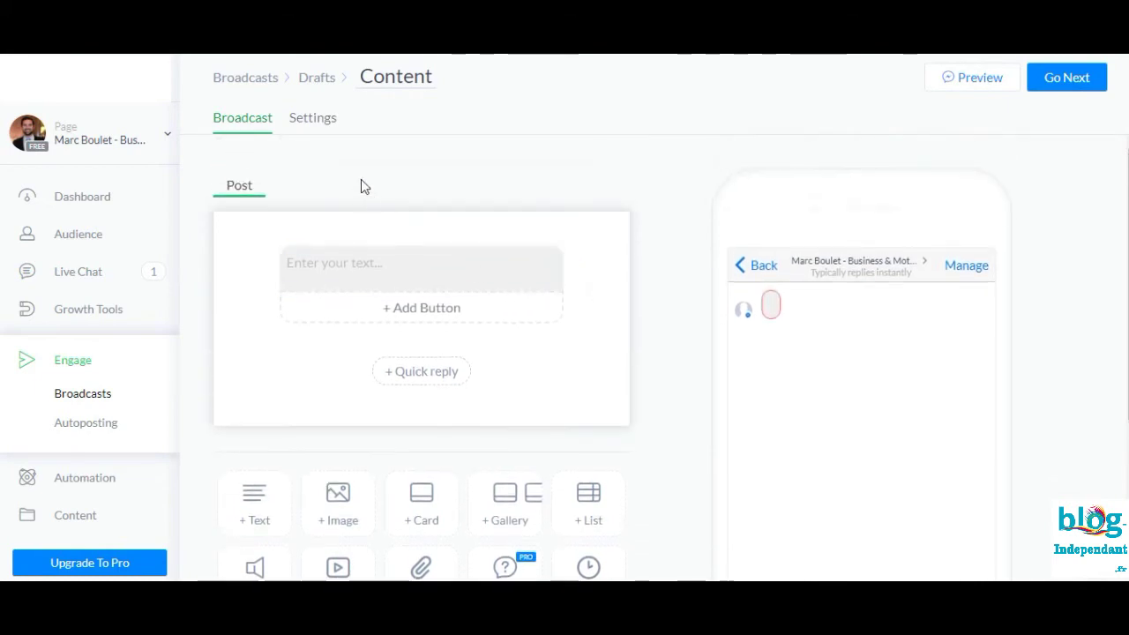
left_click(326, 137)
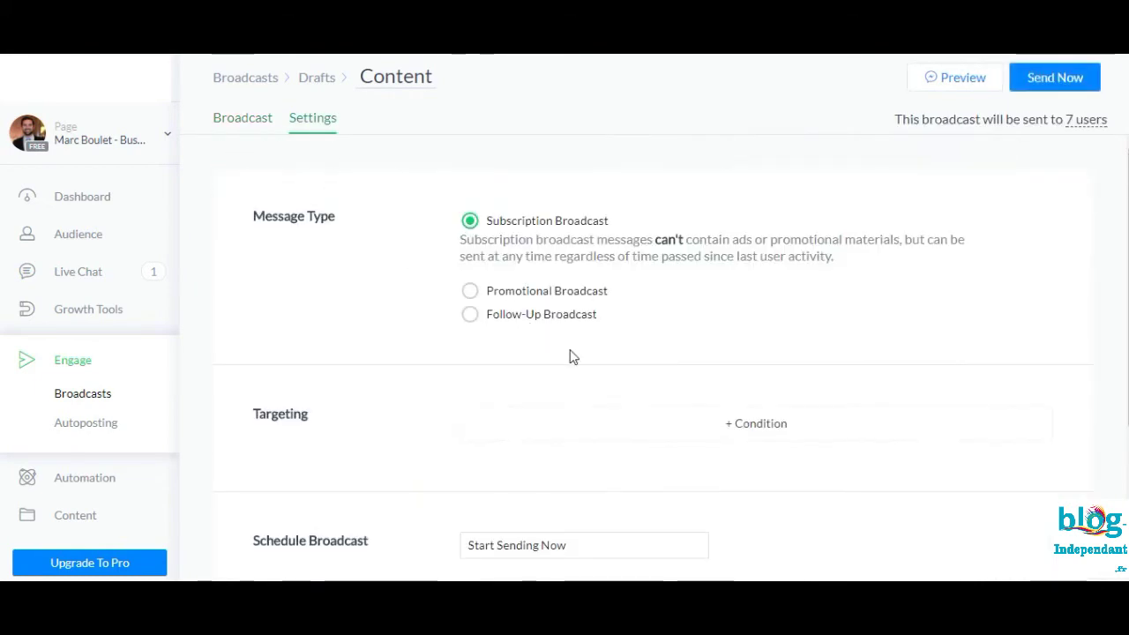
scroll(575, 344, "down", 1)
scroll(579, 305, "down", 3)
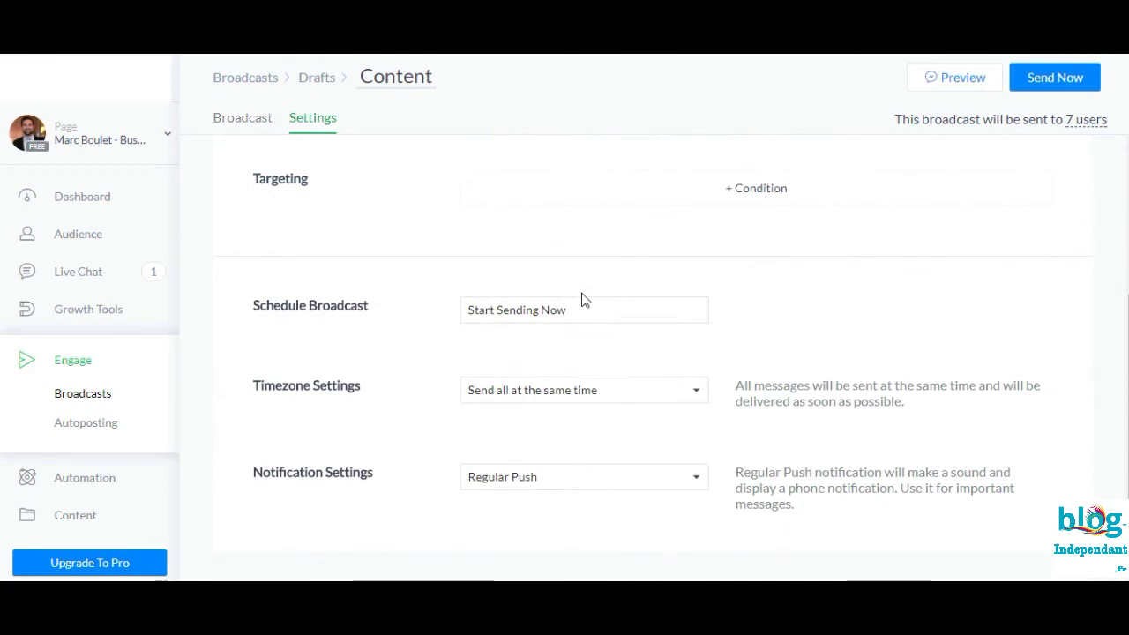
scroll(583, 300, "up", 4)
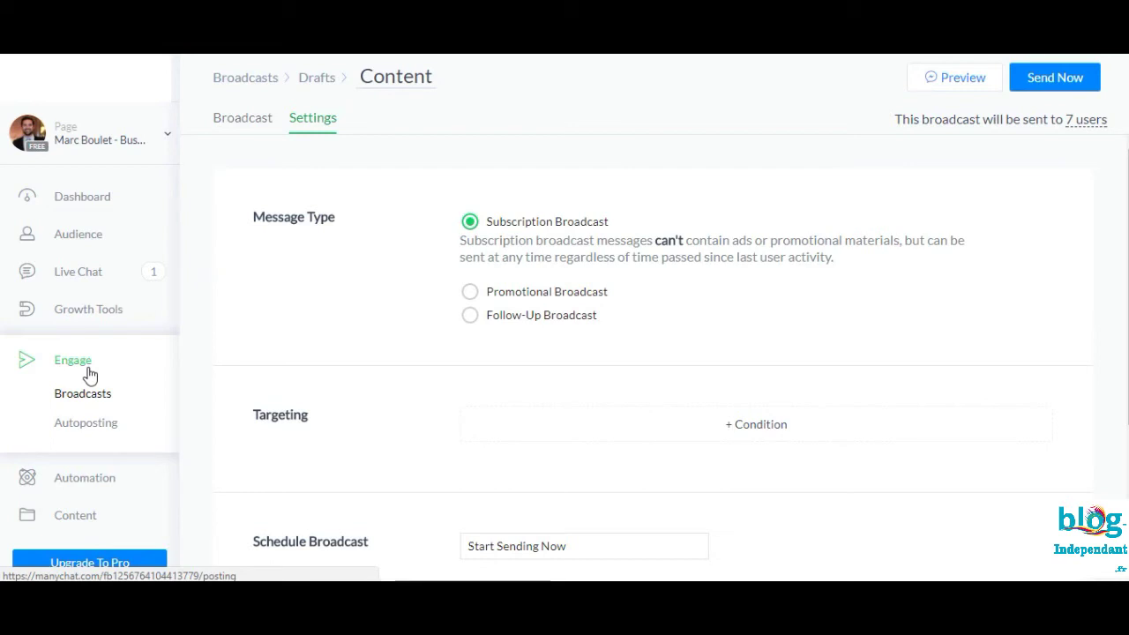
Review the Twitter Account autoposting channel's status, notification, time zone and subscriber filter settings, and return to the Autoposting list.
left_click(86, 424)
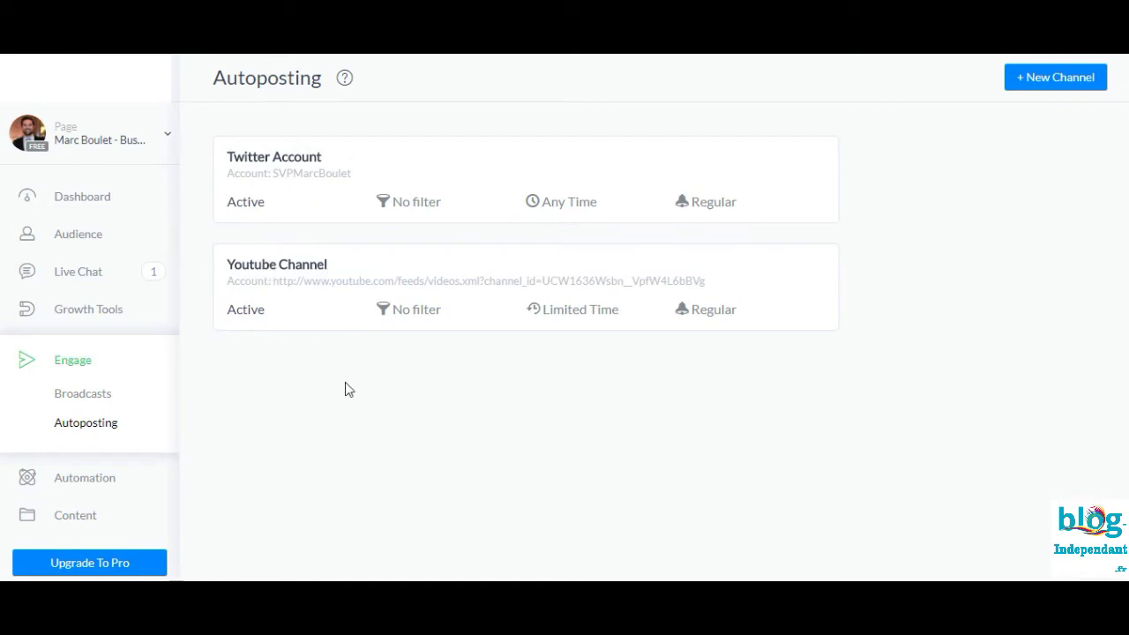
left_click(311, 168)
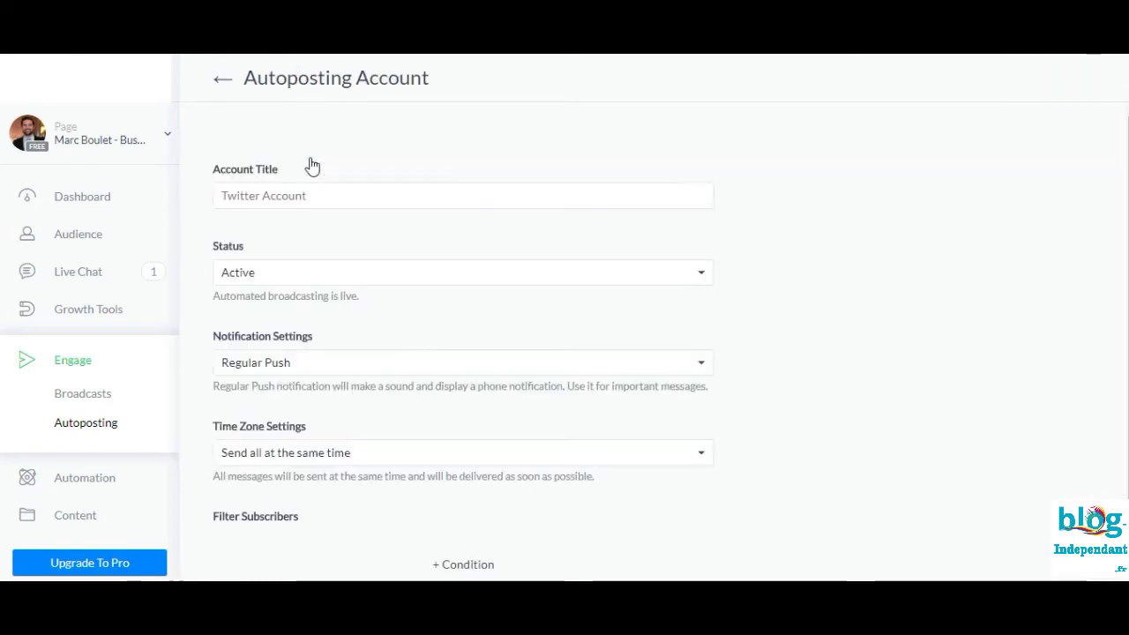
scroll(450, 300, "down", 1)
scroll(456, 383, "down", 1)
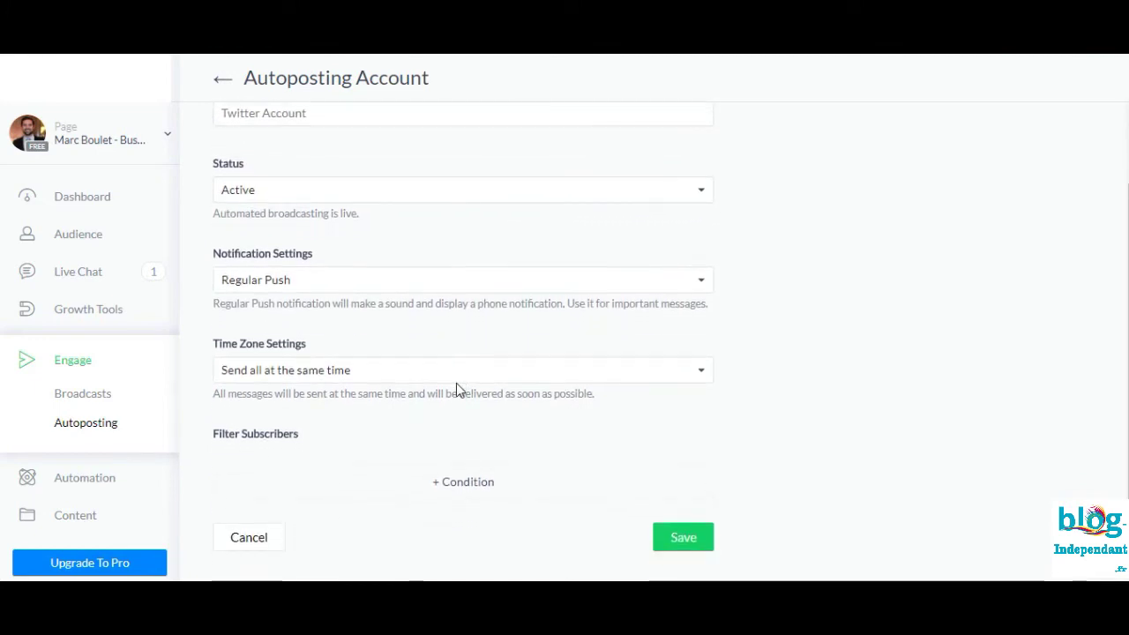
scroll(456, 383, "up", 2)
scroll(459, 240, "down", 2)
left_click(85, 424)
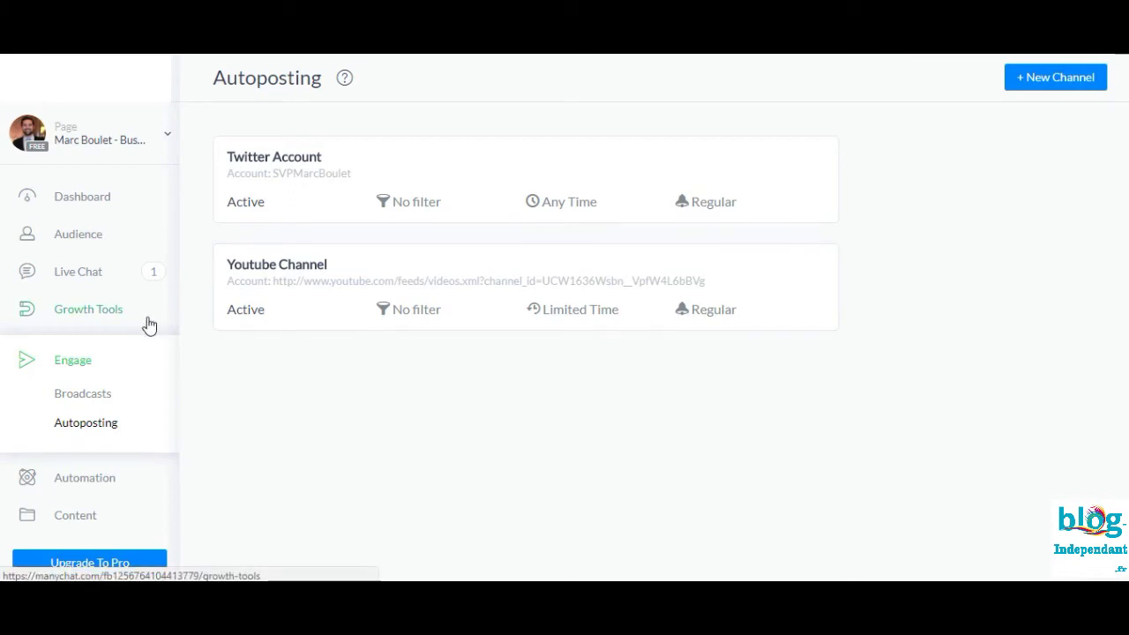
Open the Main Menu automation and review its buttons for the YouTube videos and the blog.
scroll(114, 368, "down", 3)
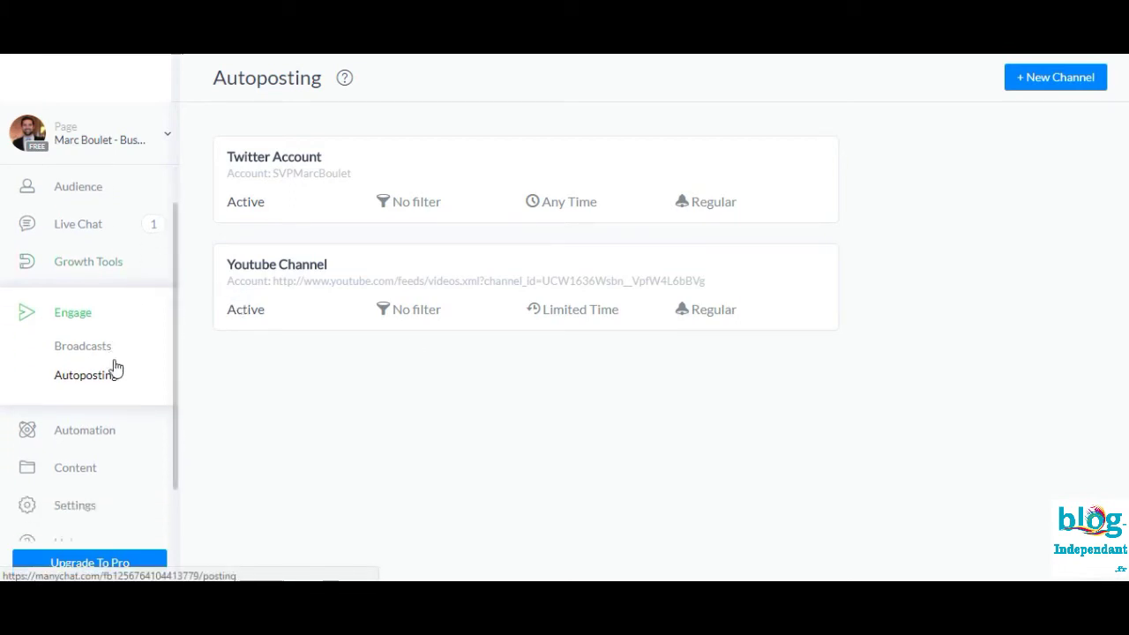
left_click(116, 368)
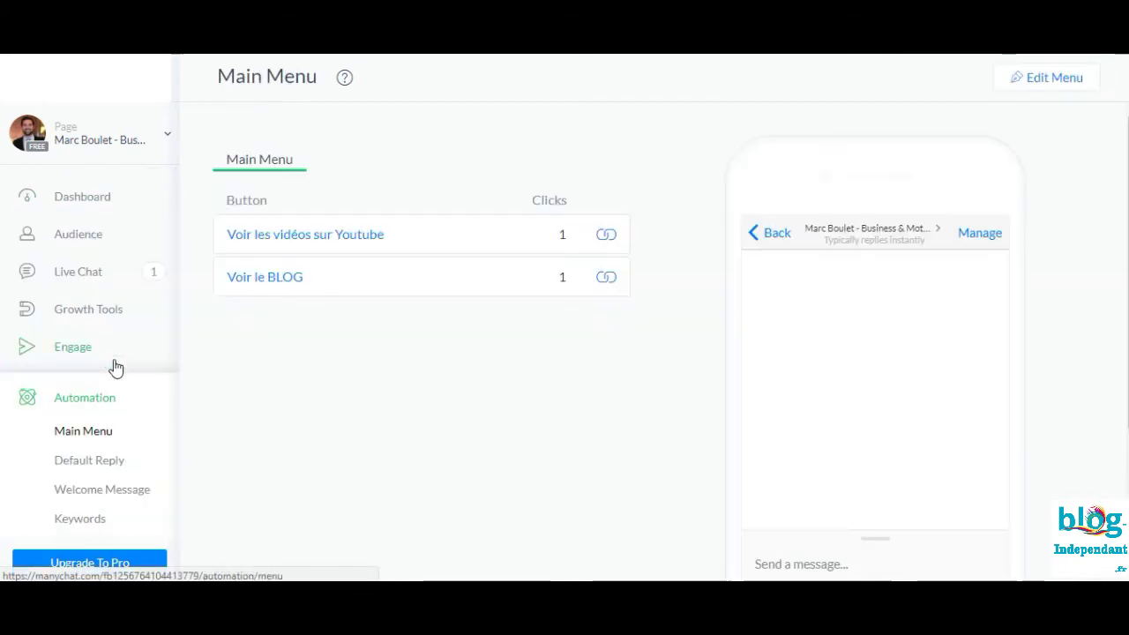
scroll(68, 384, "down", 3)
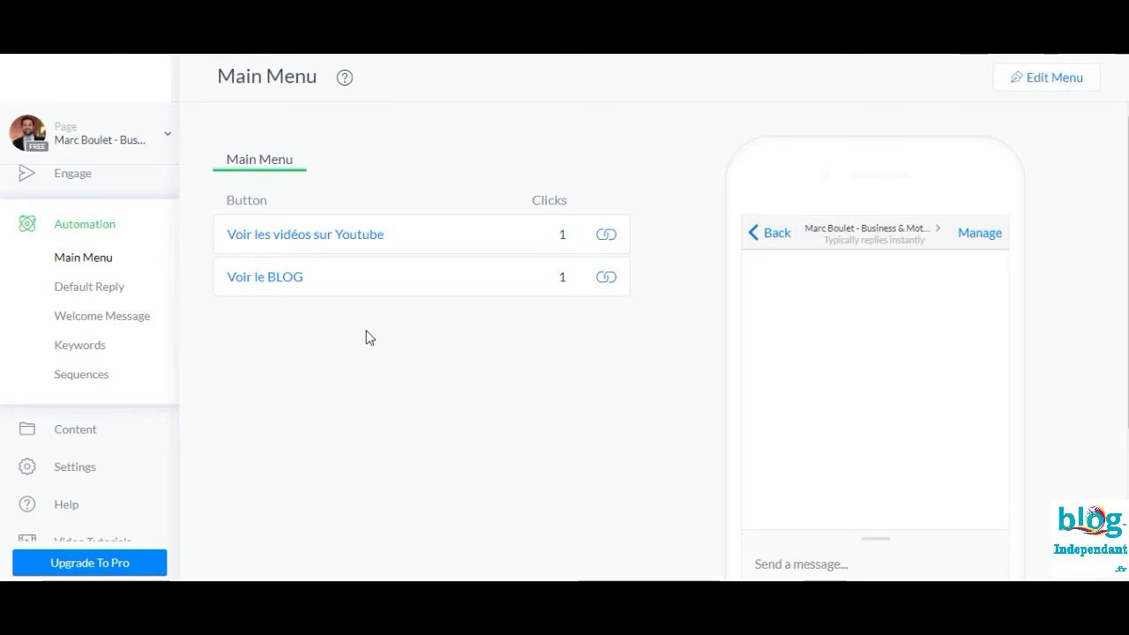
Examine the Default Reply automation's message text and its sent, delivered, opened and clicked statistics.
left_click(109, 300)
scroll(121, 368, "down", 2)
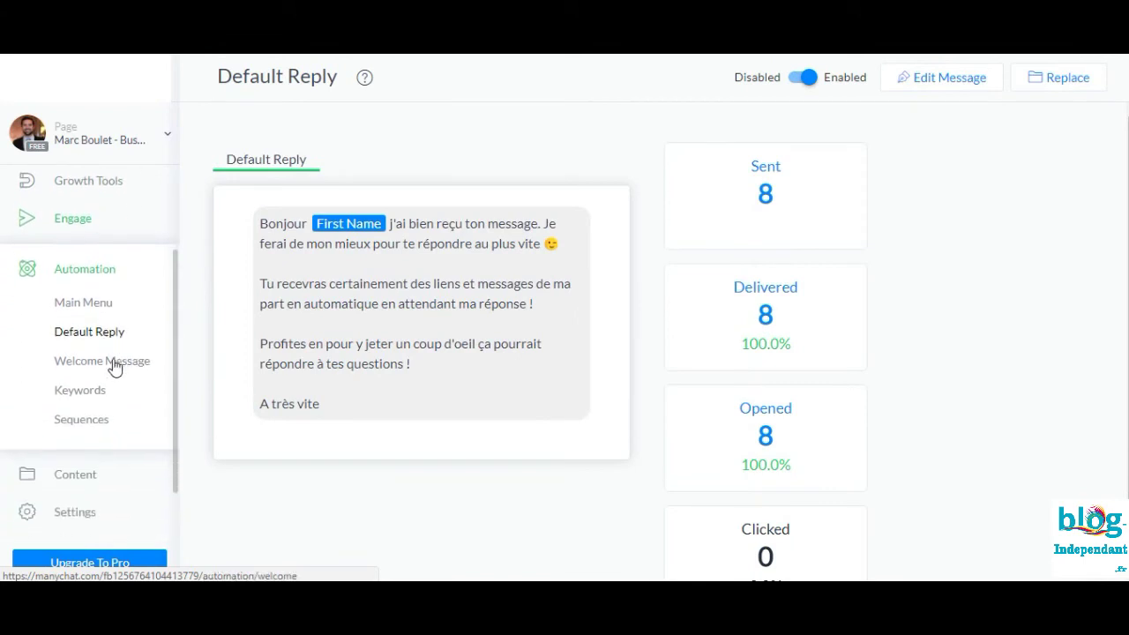
scroll(573, 393, "down", 1)
scroll(609, 377, "up", 1)
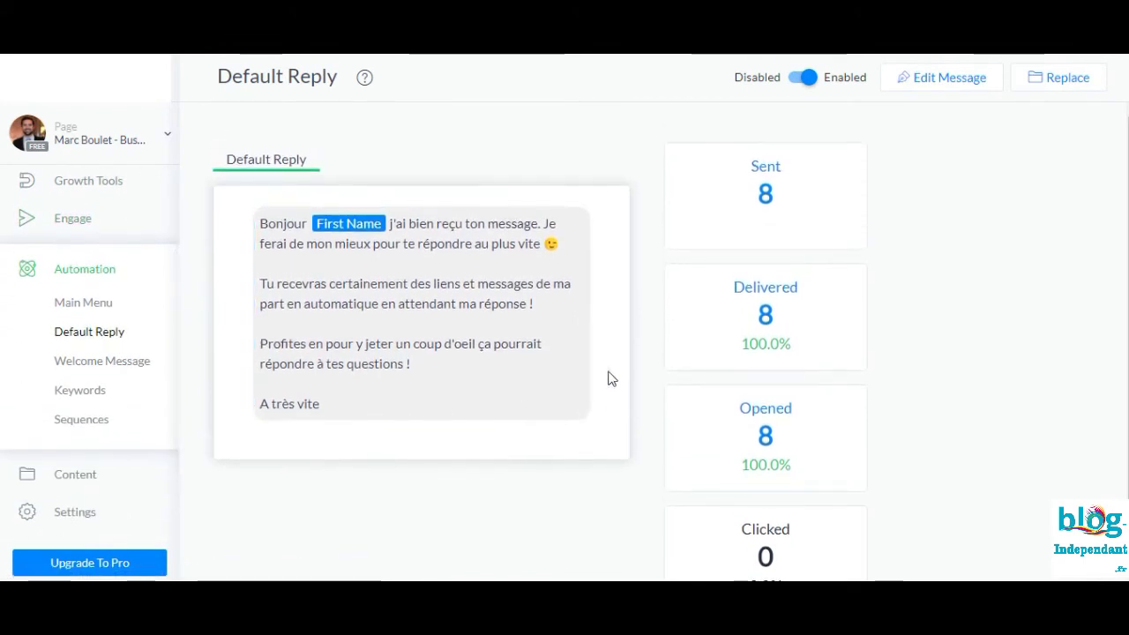
scroll(609, 376, "down", 2)
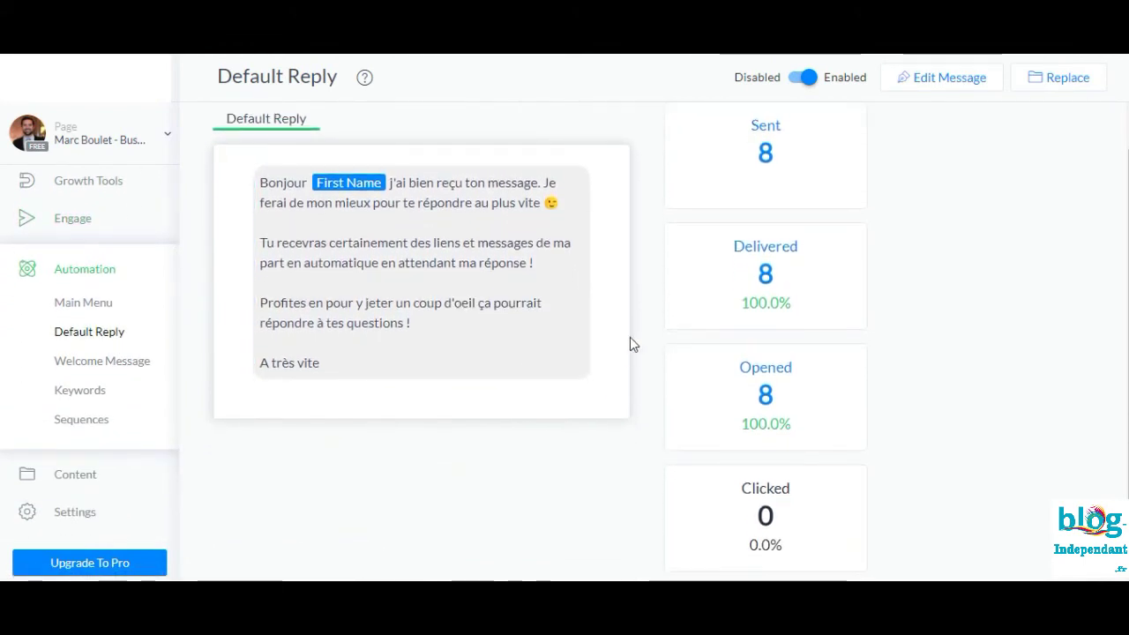
scroll(631, 338, "up", 1)
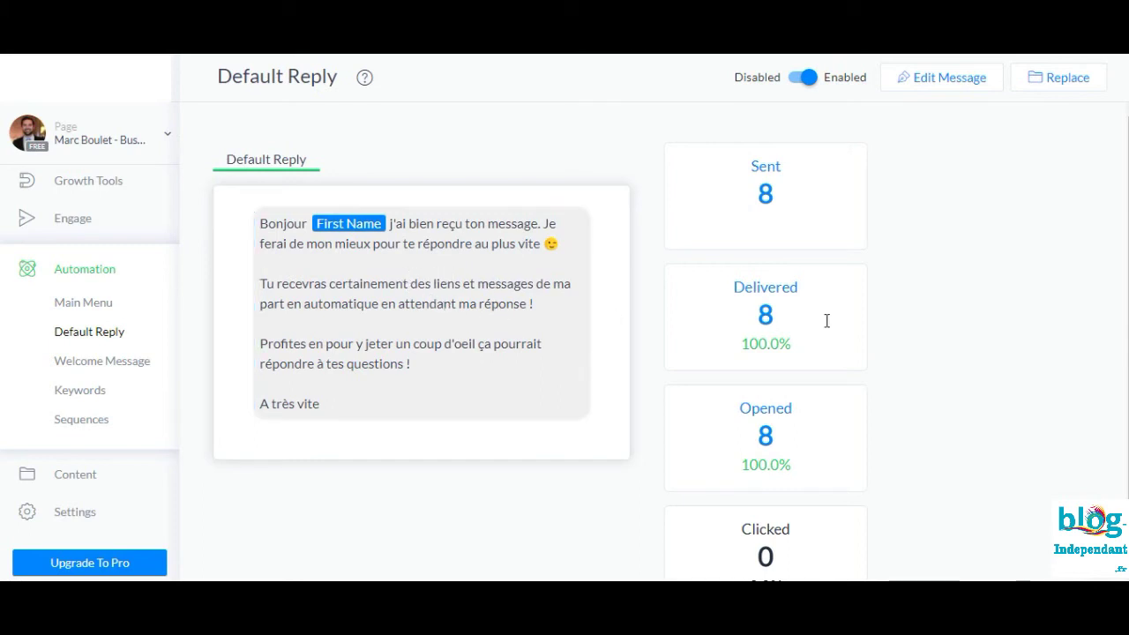
scroll(883, 335, "down", 1)
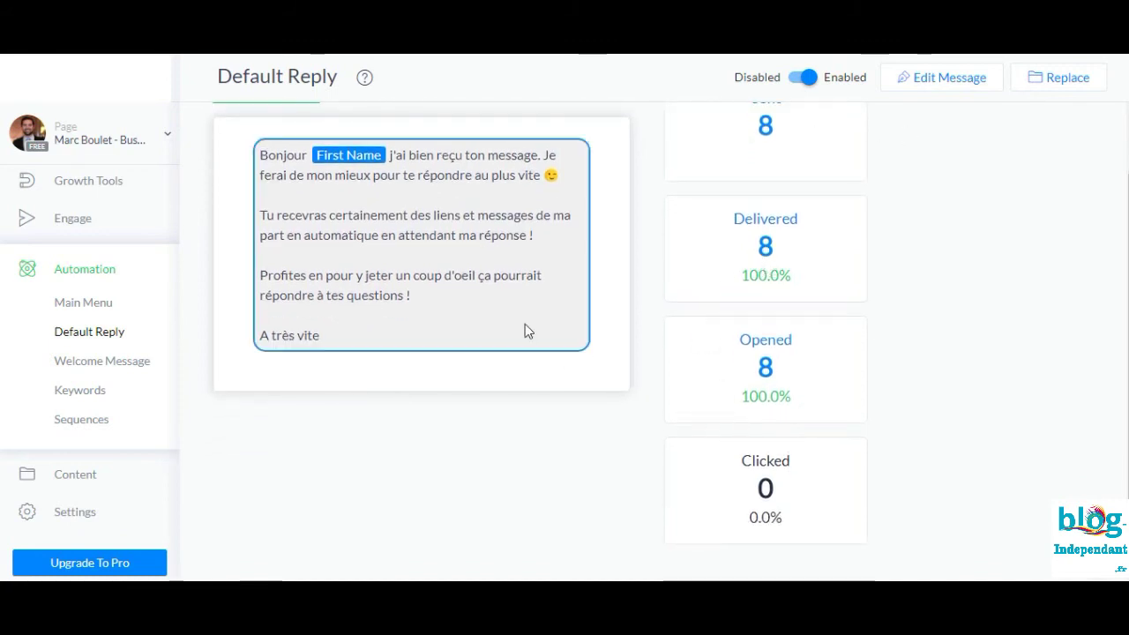
scroll(605, 382, "up", 1)
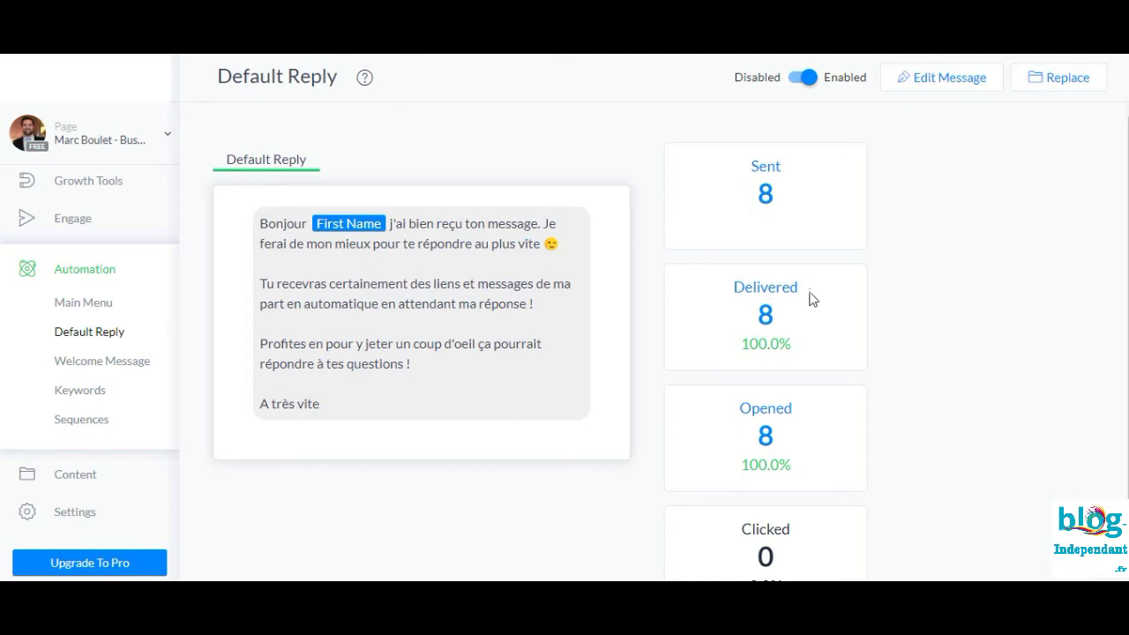
scroll(647, 406, "down", 1)
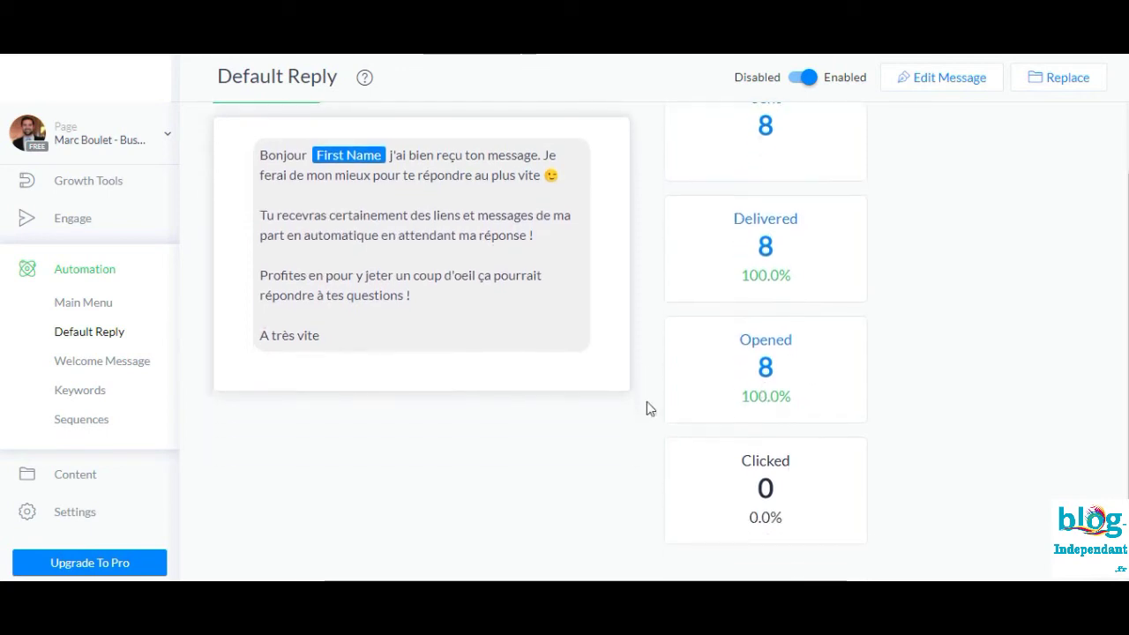
scroll(647, 406, "up", 1)
scroll(715, 477, "down", 1)
scroll(477, 353, "up", 1)
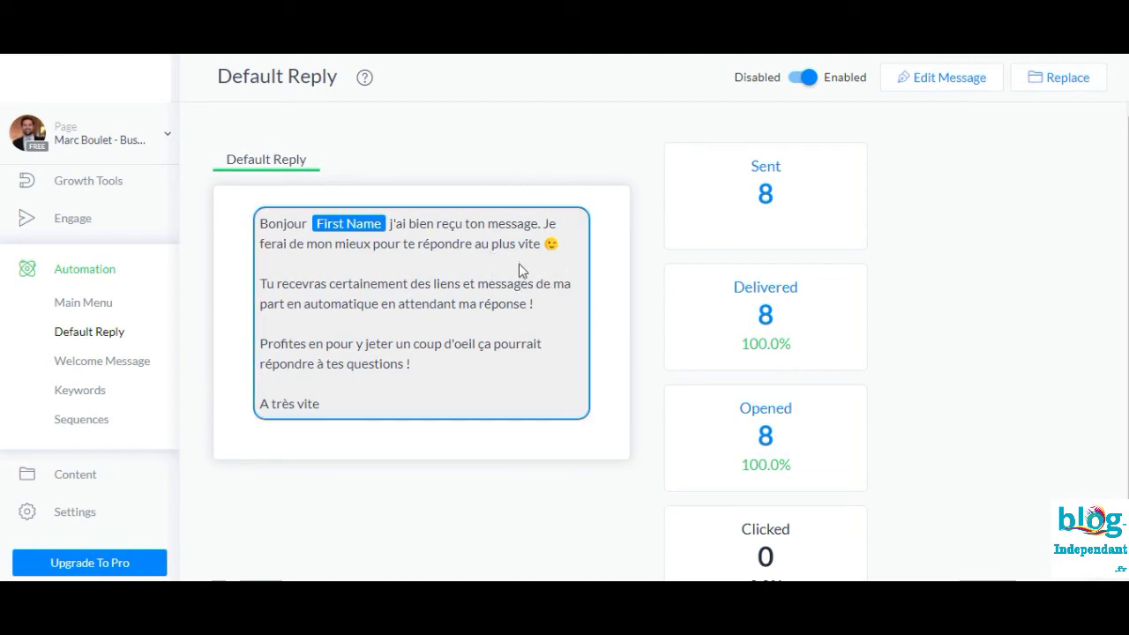
scroll(560, 312, "down", 1)
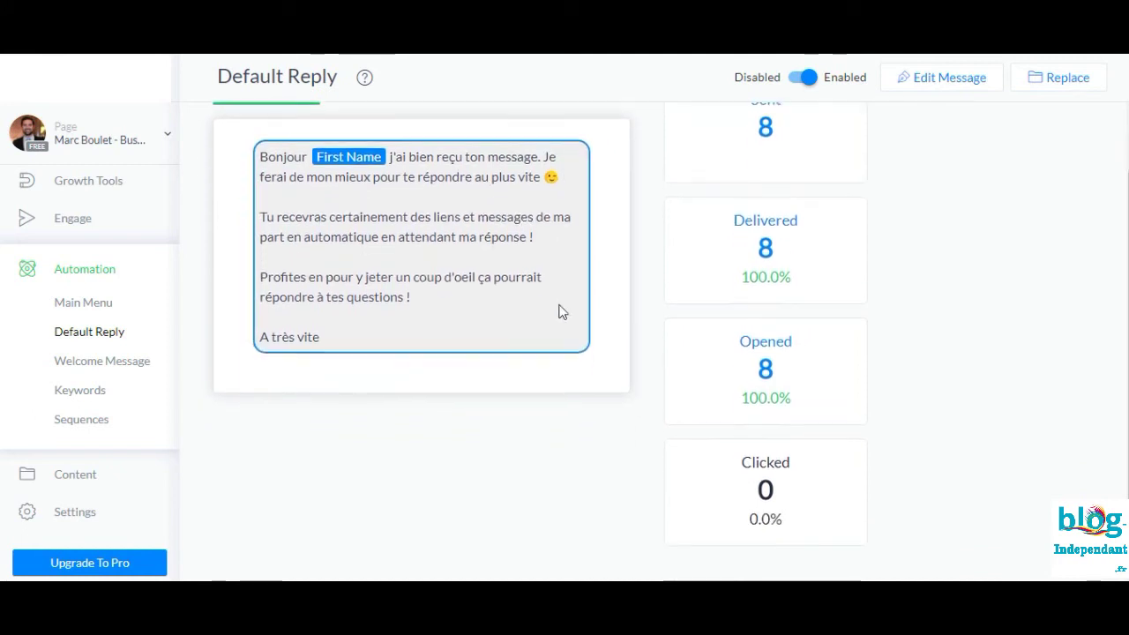
Open the Welcome Message automation and review its message text, topic buttons and delivery statistics.
left_click(95, 364)
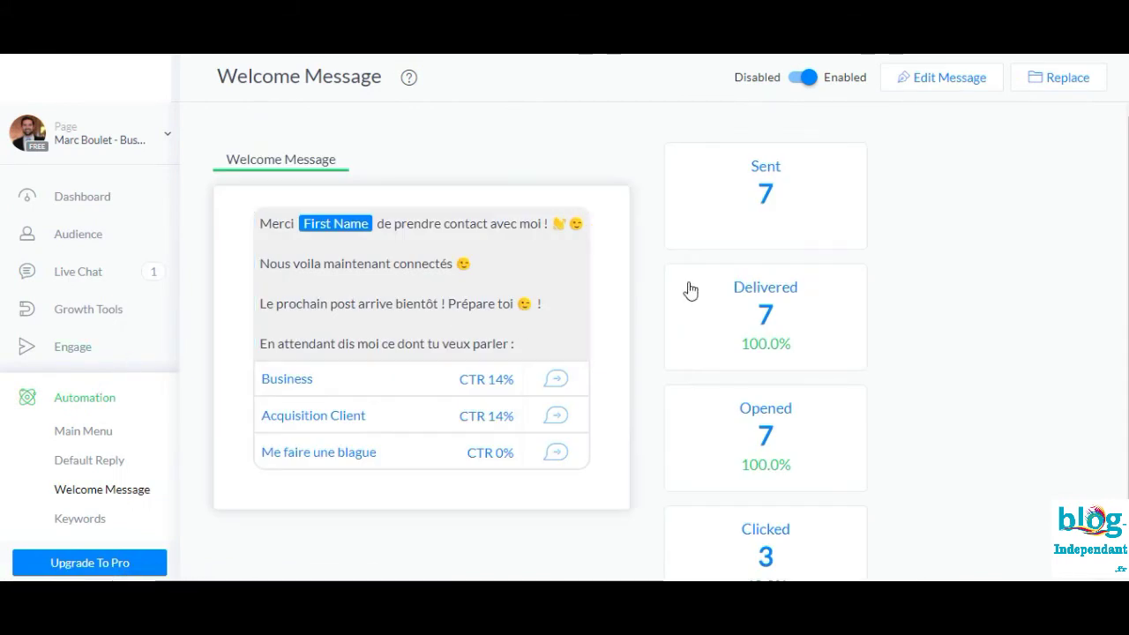
scroll(688, 290, "down", 1)
scroll(648, 310, "up", 1)
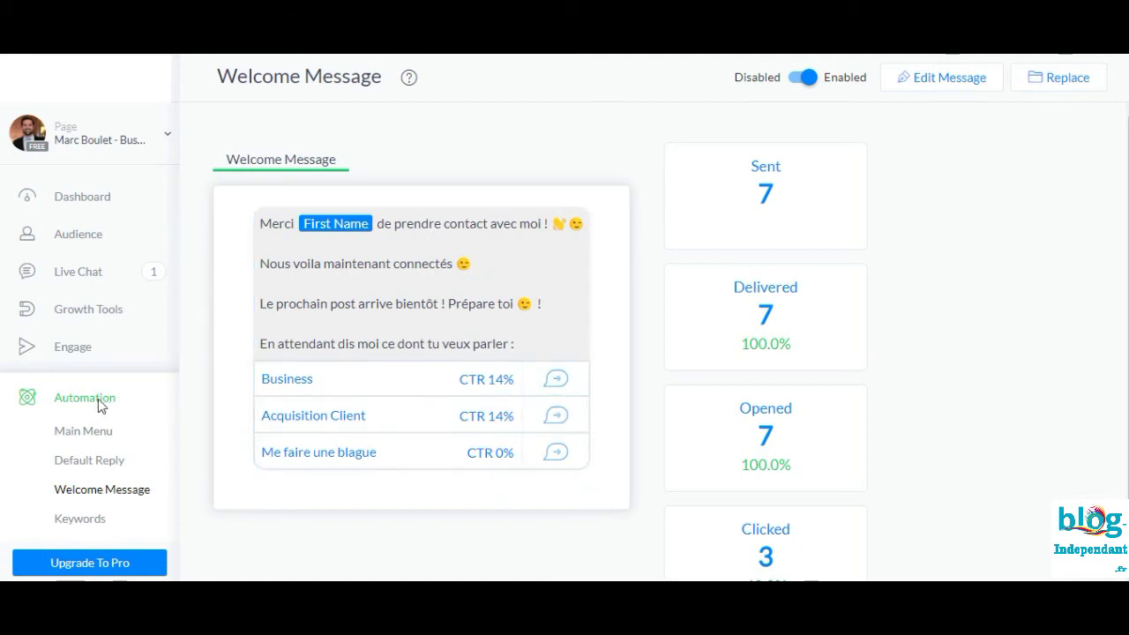
Open the Keywords rules and give the "meet you" rule an Add Tag action with the tag facebook.
scroll(100, 397, "down", 1)
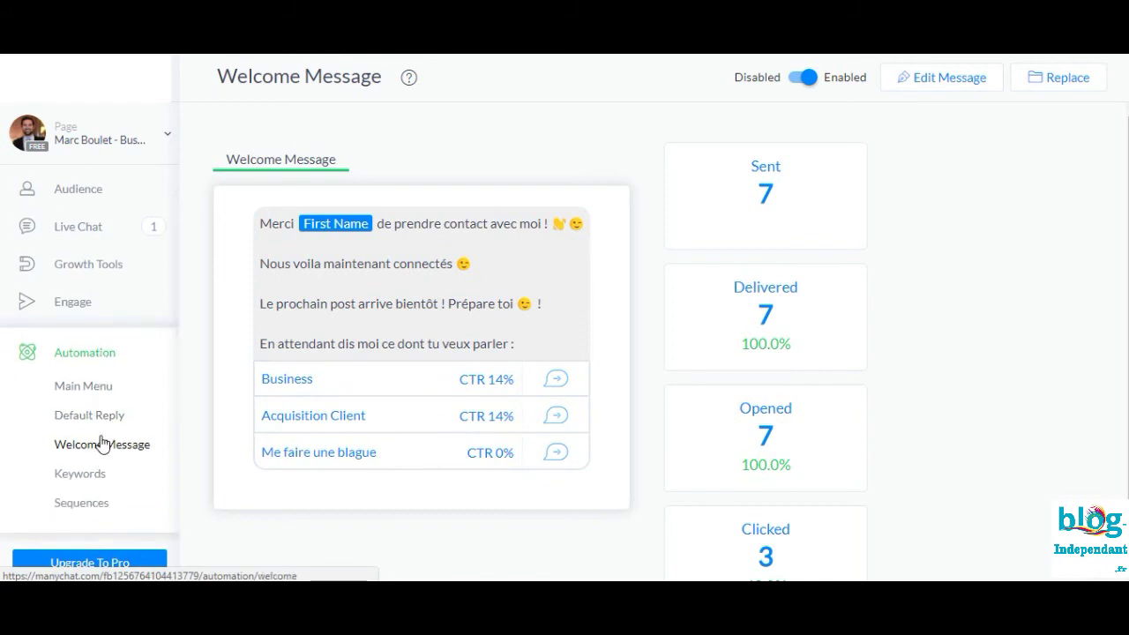
scroll(101, 442, "down", 3)
left_click(71, 332)
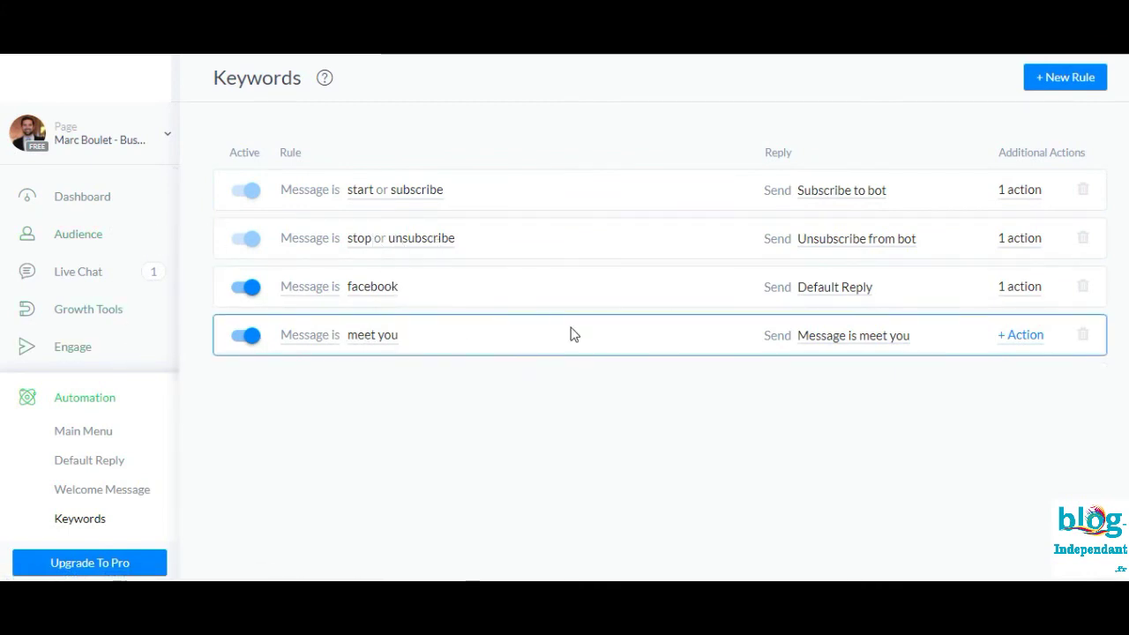
left_click(1015, 335)
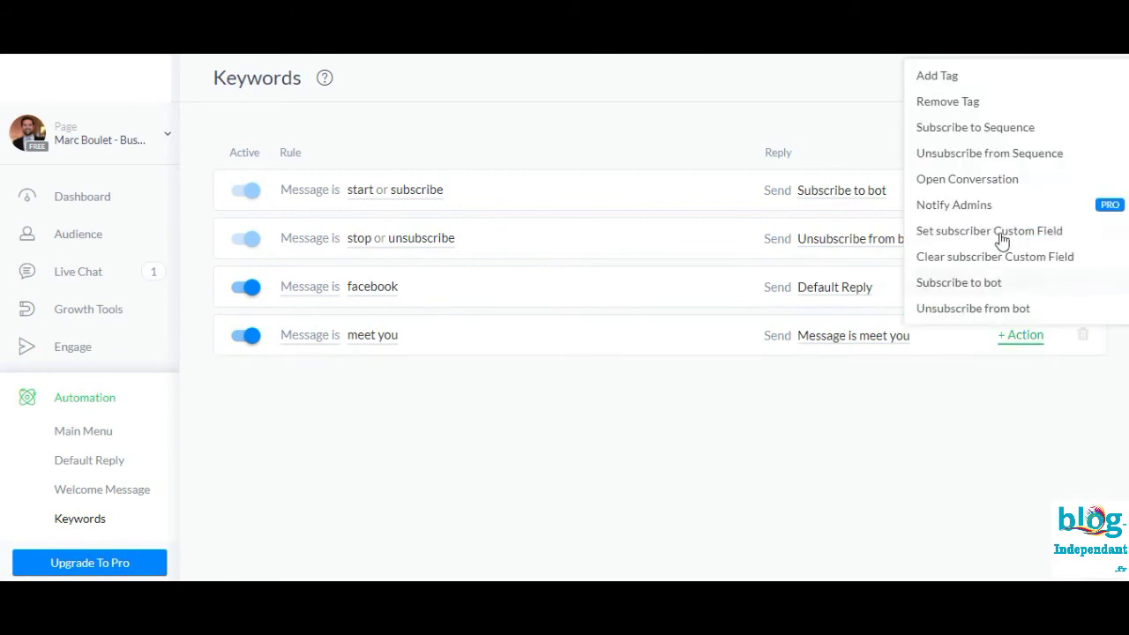
left_click(959, 84)
left_click(1034, 261)
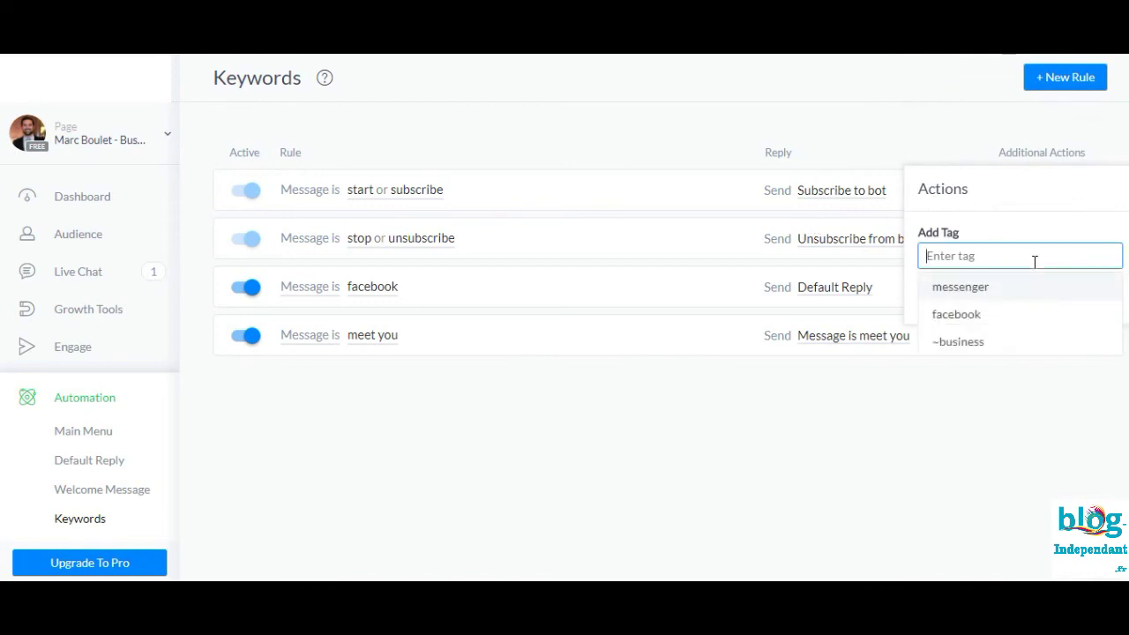
left_click(1000, 314)
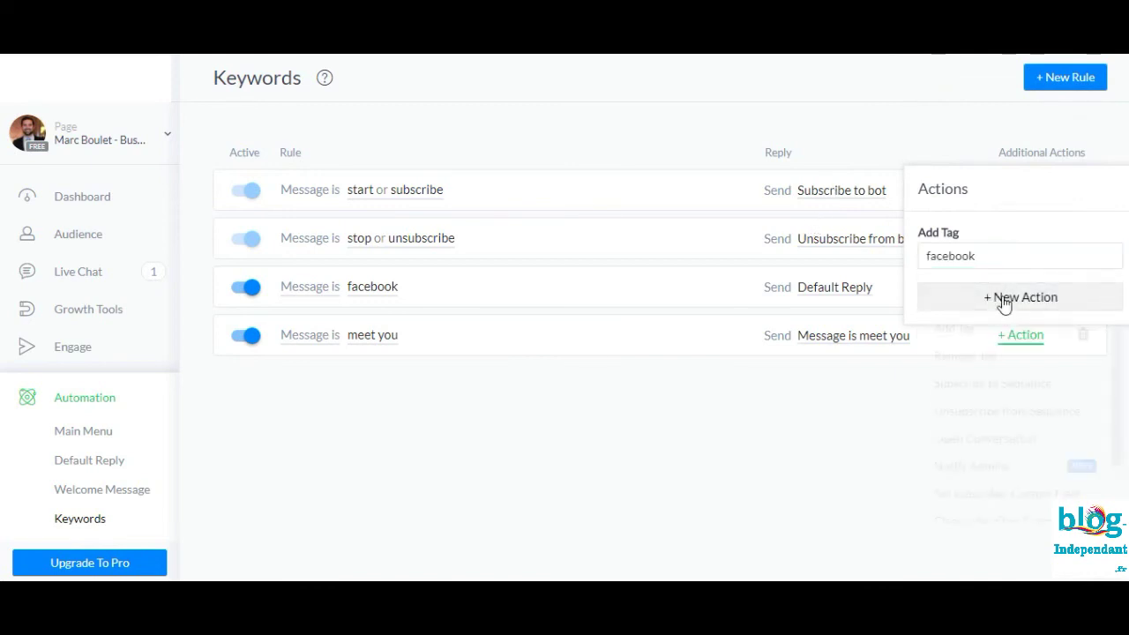
scroll(990, 385, "down", 3)
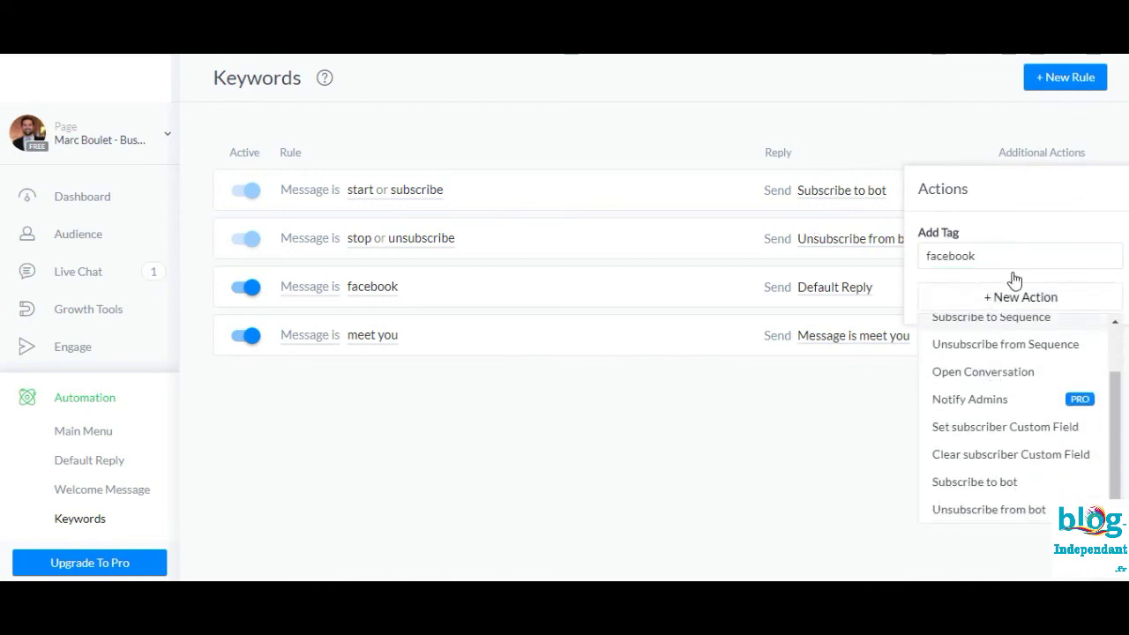
left_click(1019, 256)
left_click(964, 430)
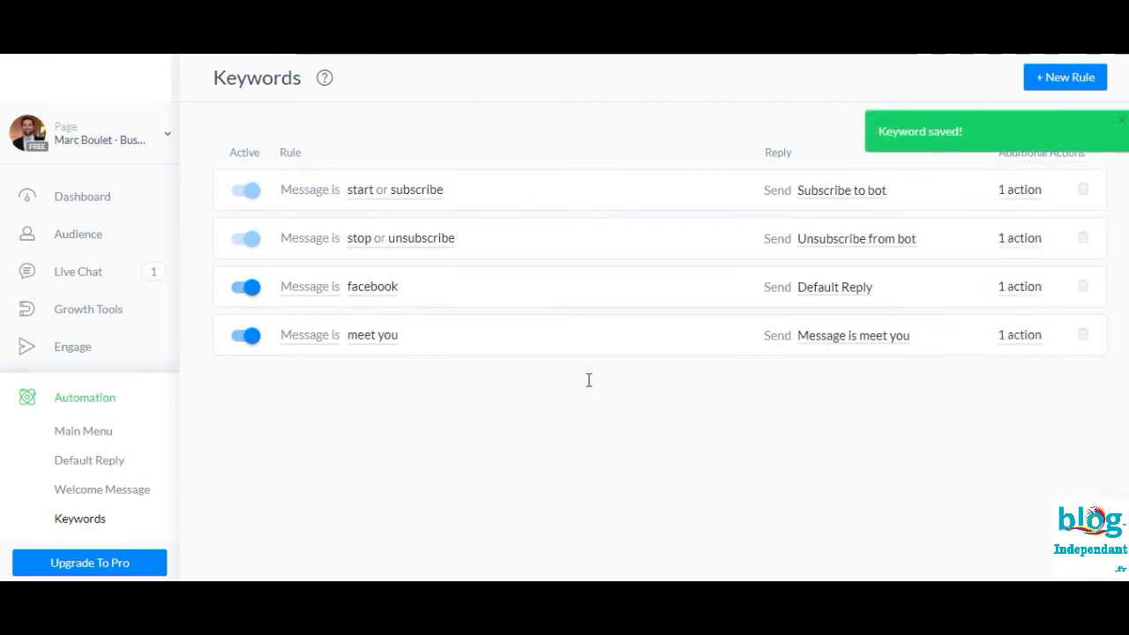
Open the Sequences list and review the landing page and Facebook ads sequences.
scroll(132, 458, "down", 2)
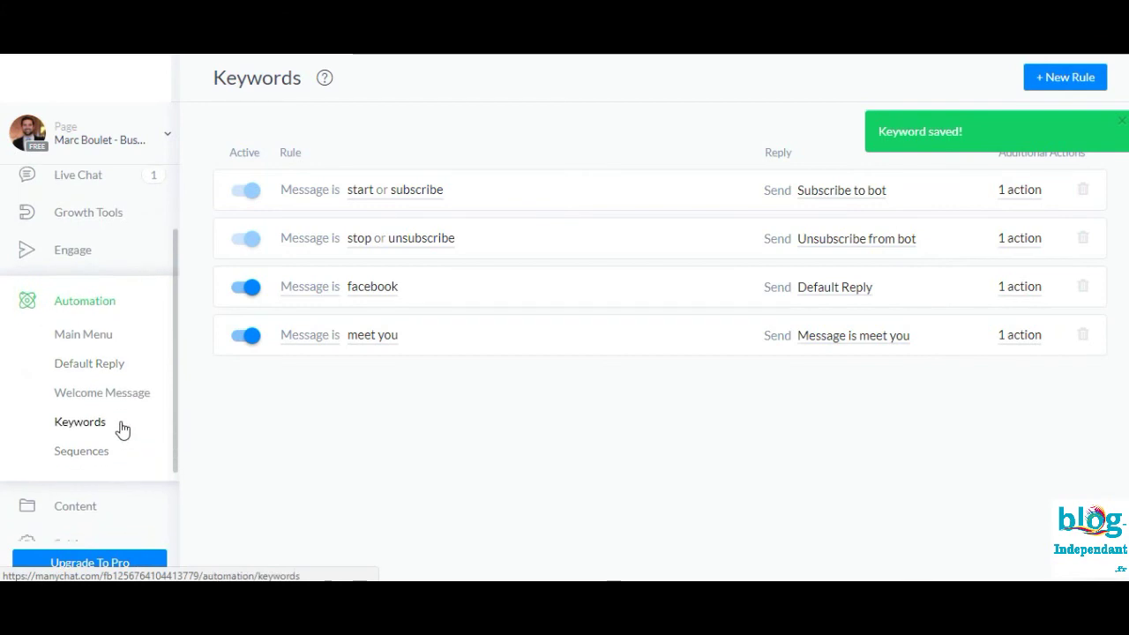
scroll(123, 429, "down", 1)
left_click(95, 388)
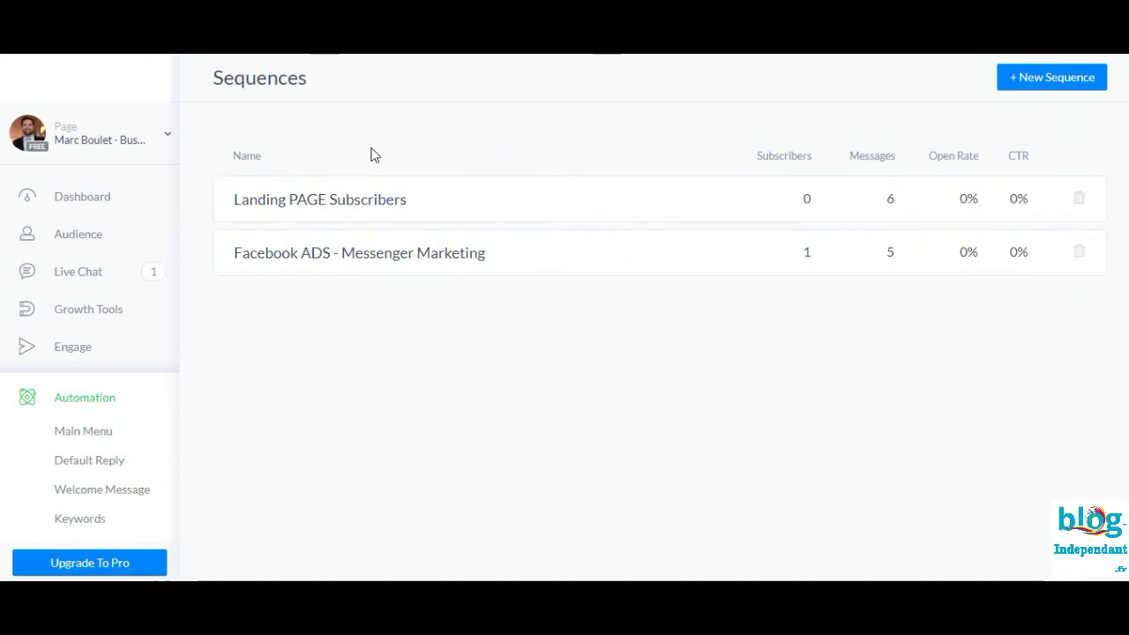
View the Growth Tools list and return to the automation Sequences list.
left_click(70, 320)
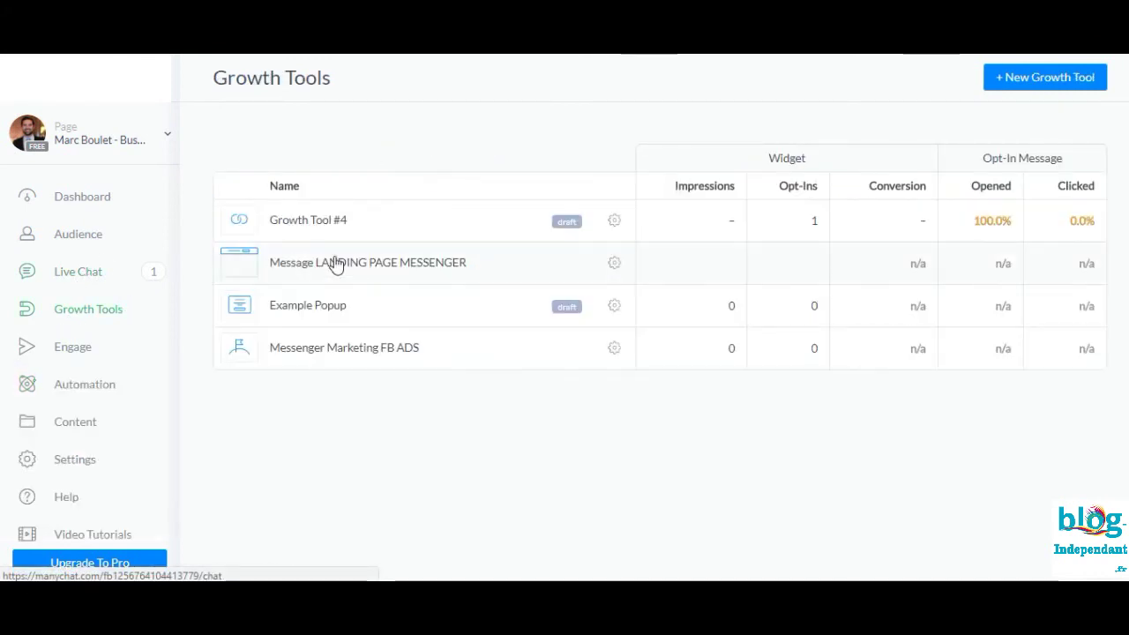
left_click(89, 388)
scroll(92, 454, "down", 1)
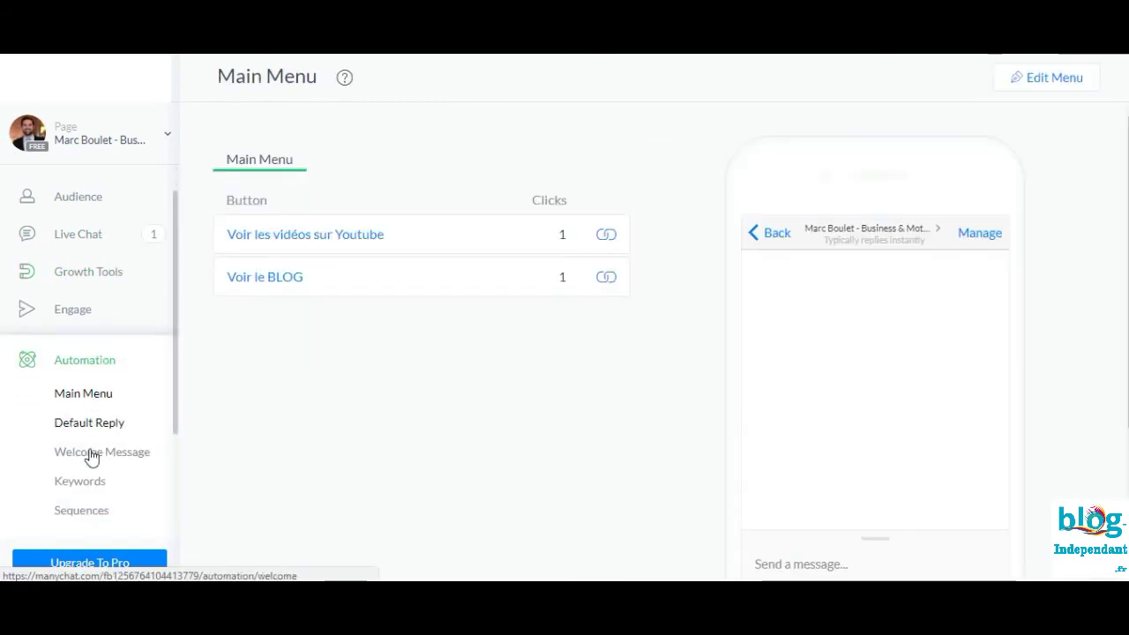
left_click(85, 519)
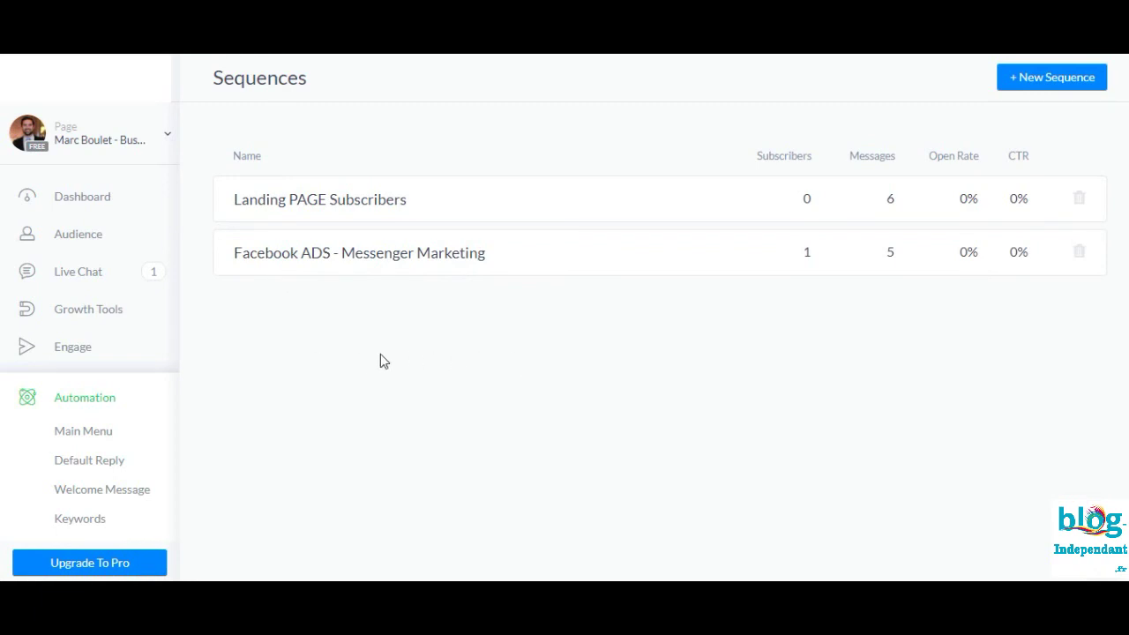
Open the Content section and look through the Bot Content list of saved messages.
scroll(120, 379, "down", 3)
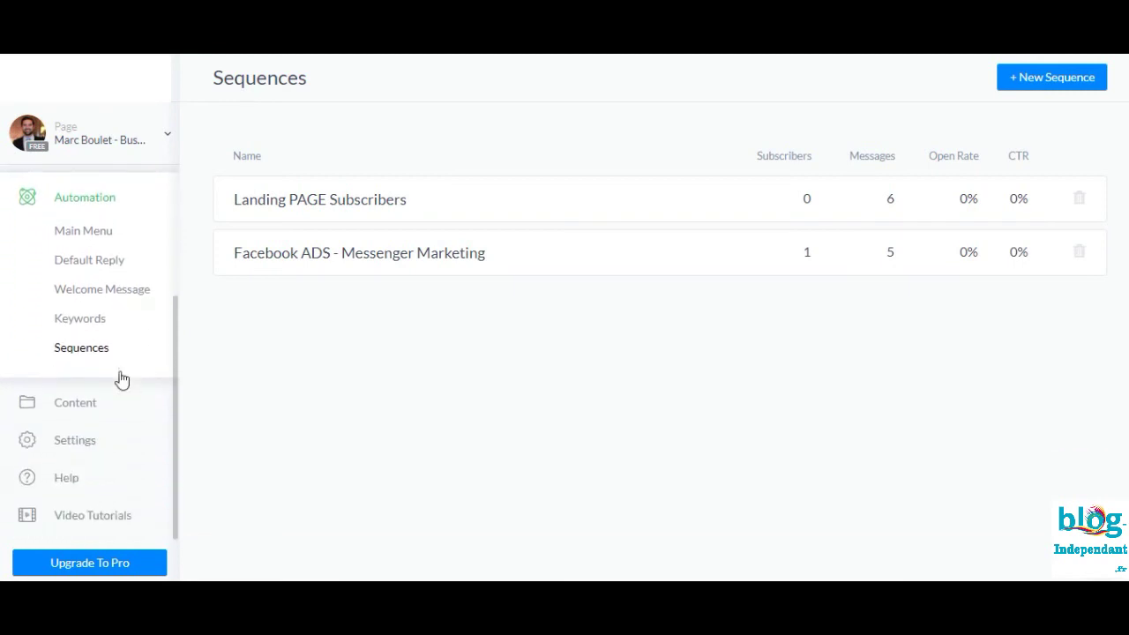
scroll(114, 270, "up", 3)
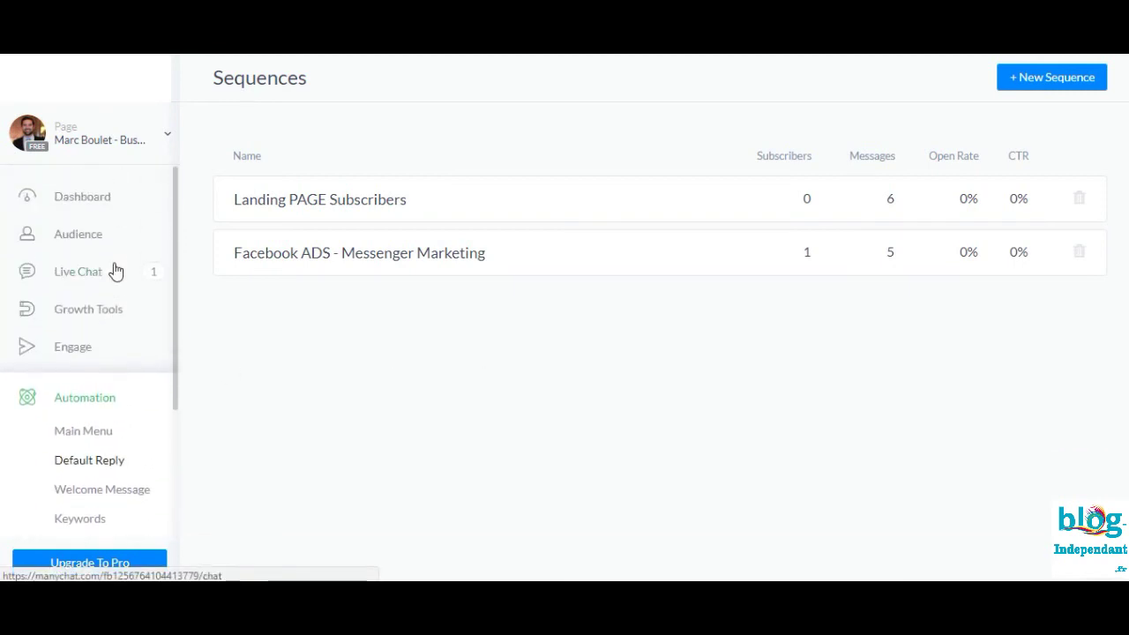
scroll(108, 330, "down", 2)
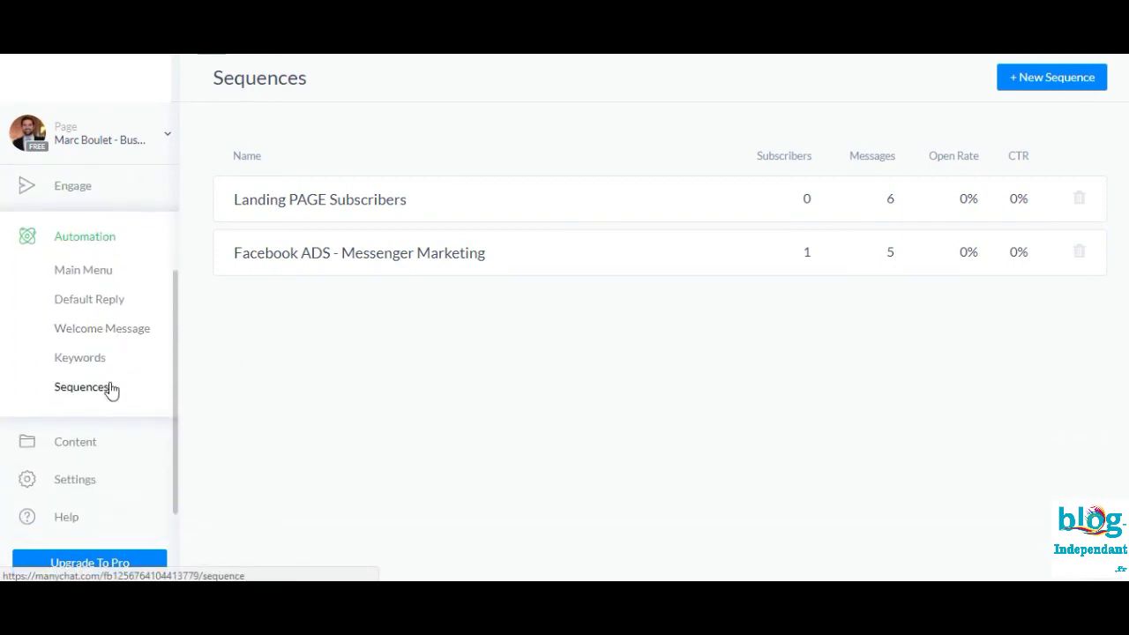
scroll(112, 391, "down", 1)
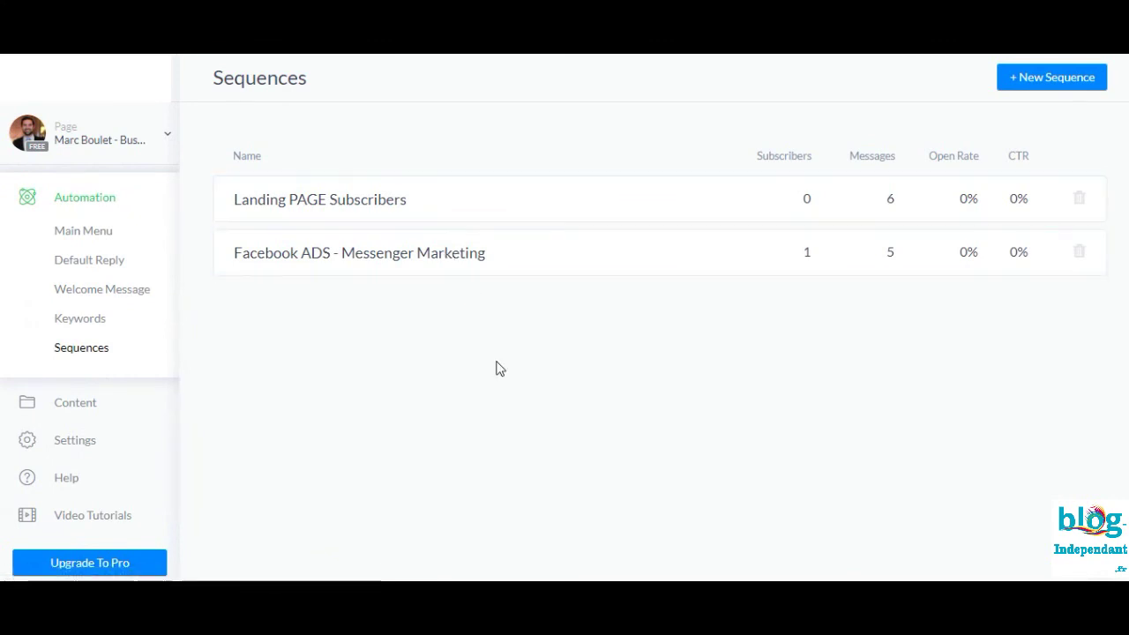
left_click(78, 415)
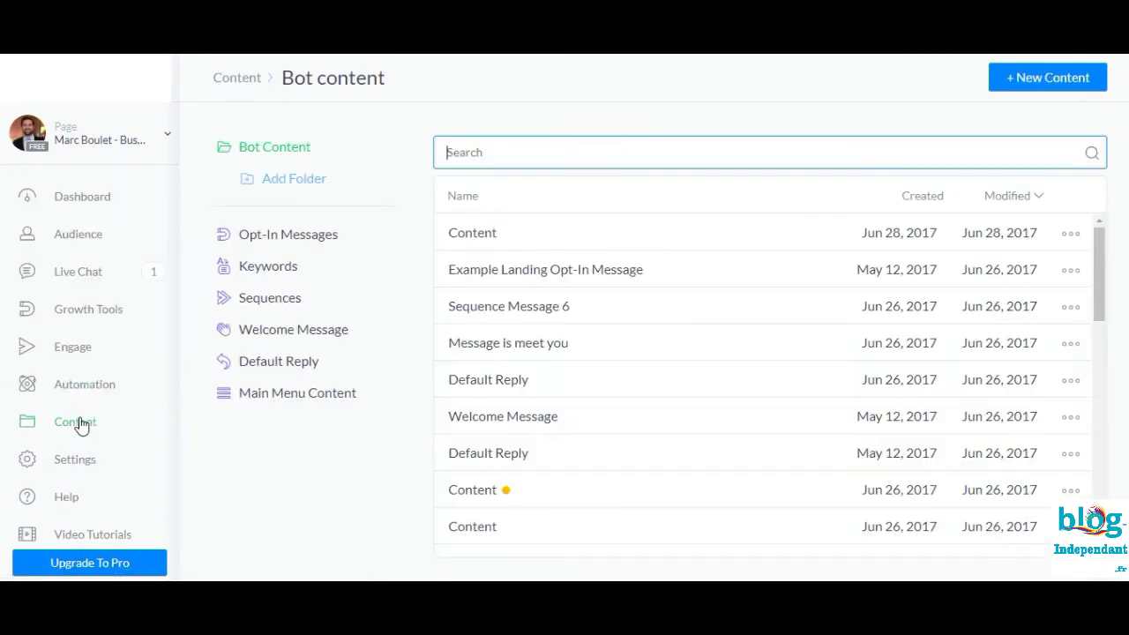
scroll(592, 306, "down", 15)
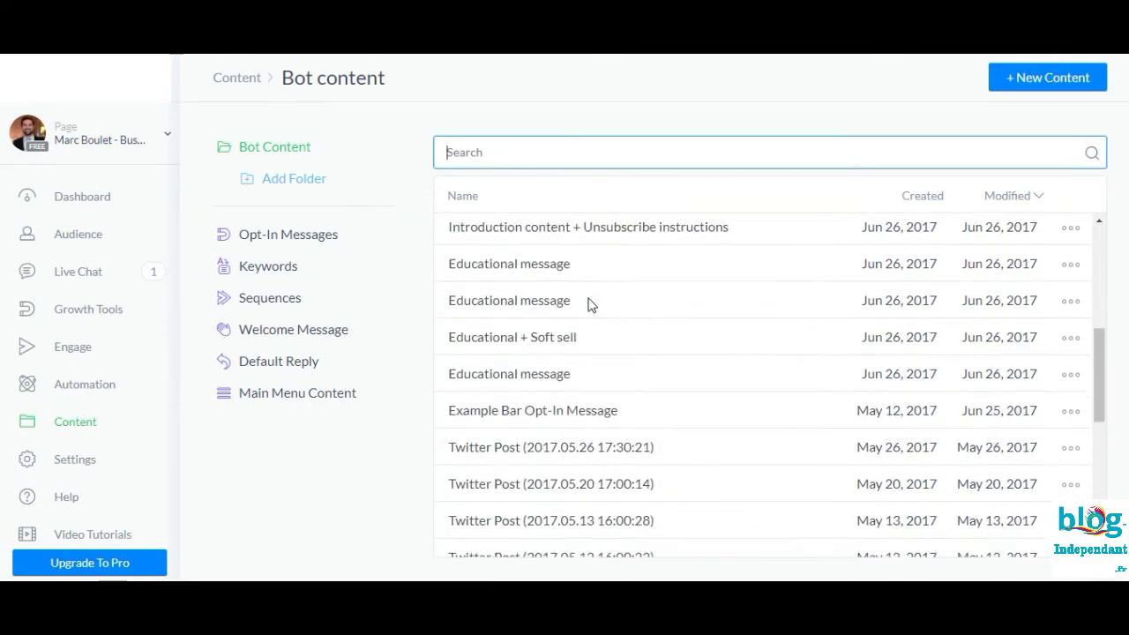
scroll(591, 305, "up", 15)
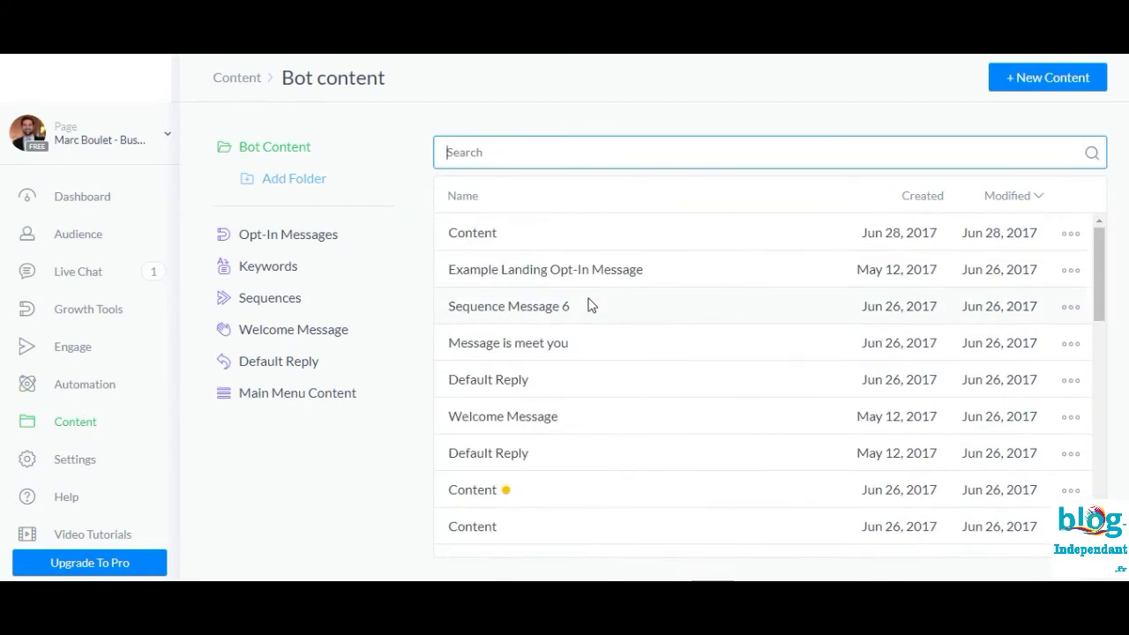
Review the General bot settings, including greeting text, card URL shortener, Facebook permissions and disabling the bot.
left_click(69, 462)
scroll(494, 259, "down", 1)
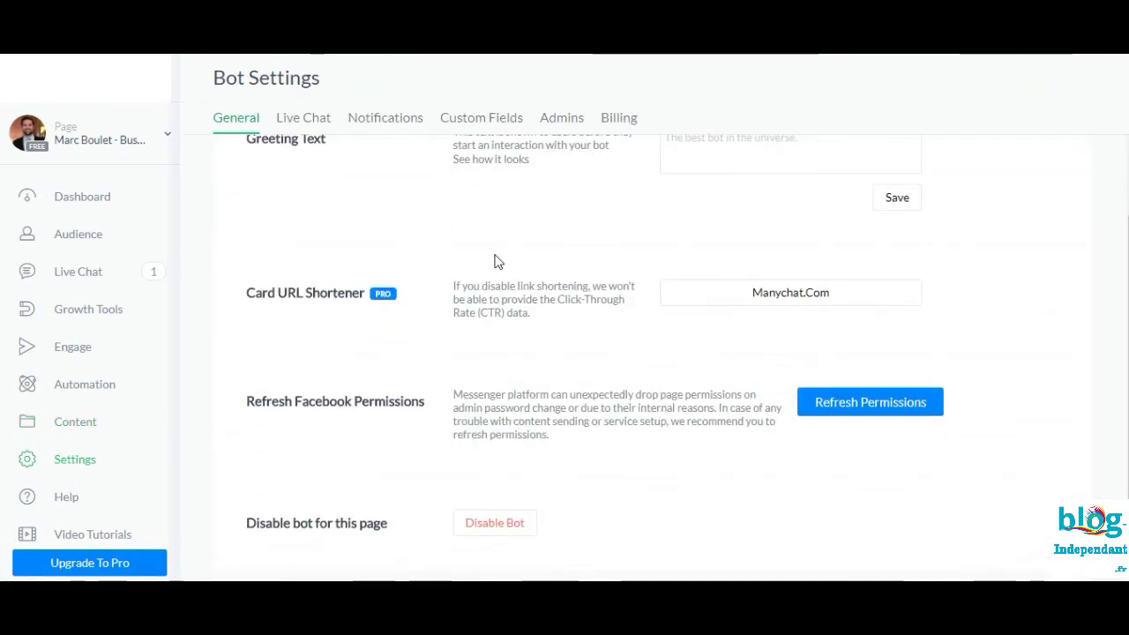
scroll(476, 247, "up", 1)
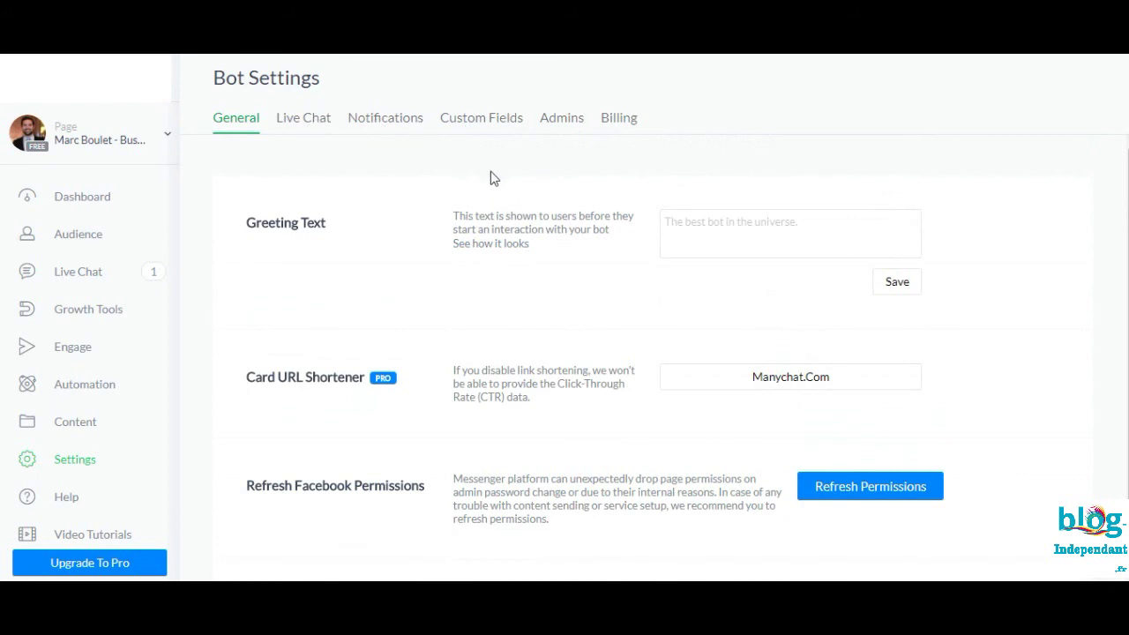
scroll(118, 411, "down", 1)
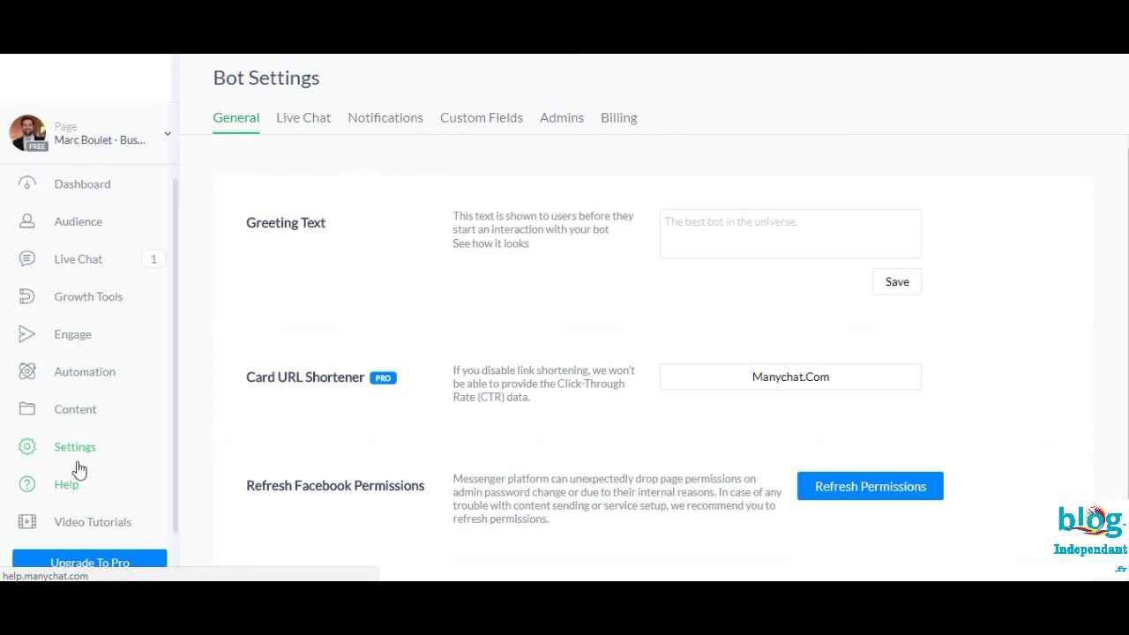
scroll(79, 415, "up", 1)
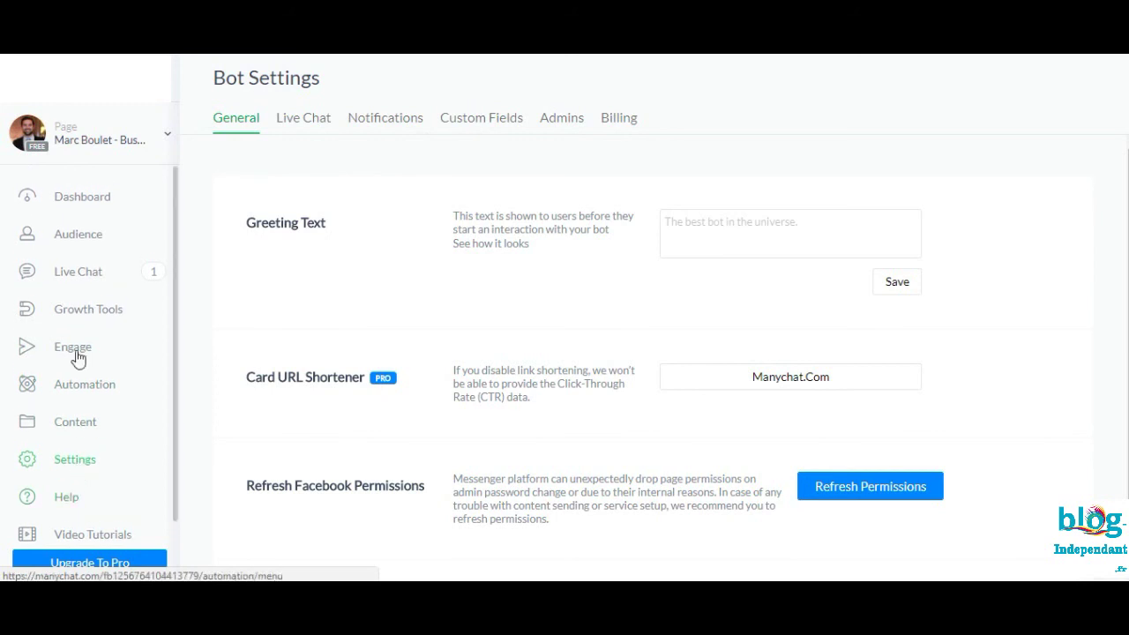
View Live Chat and the Audience list, and inspect the Unknown subscriber's profile before closing it.
left_click(74, 275)
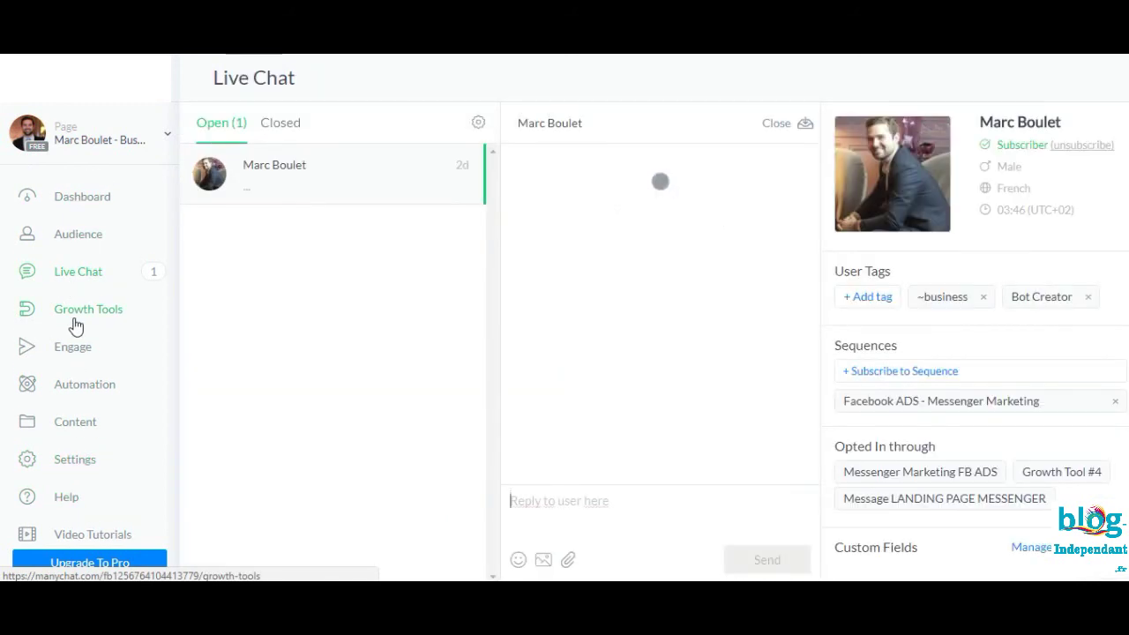
left_click(74, 314)
left_click(106, 243)
left_click(365, 263)
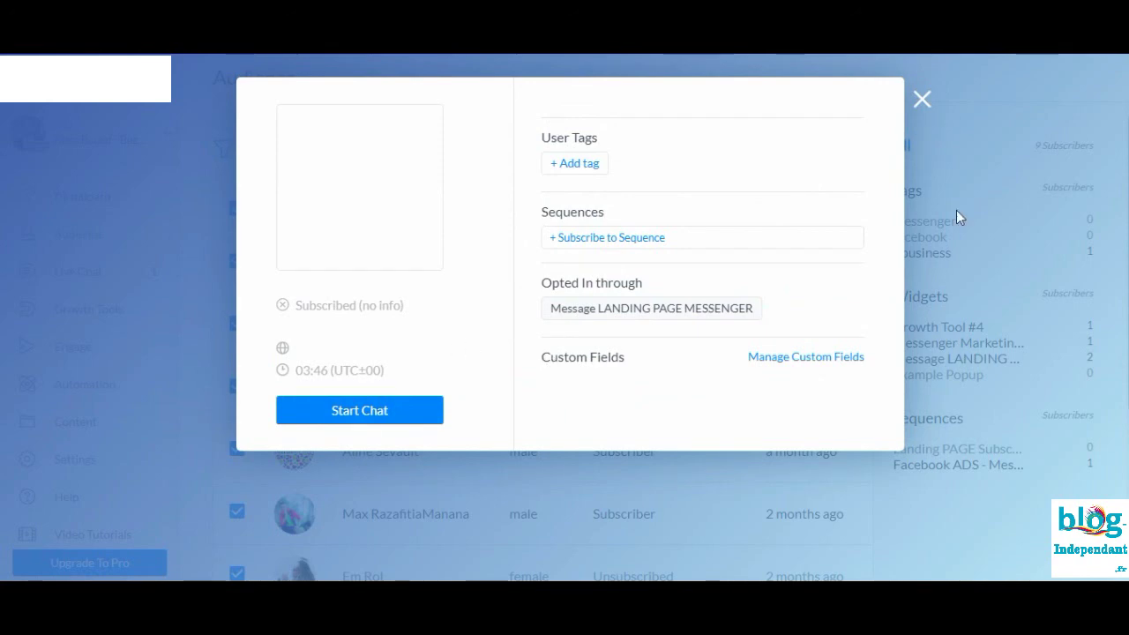
left_click(925, 104)
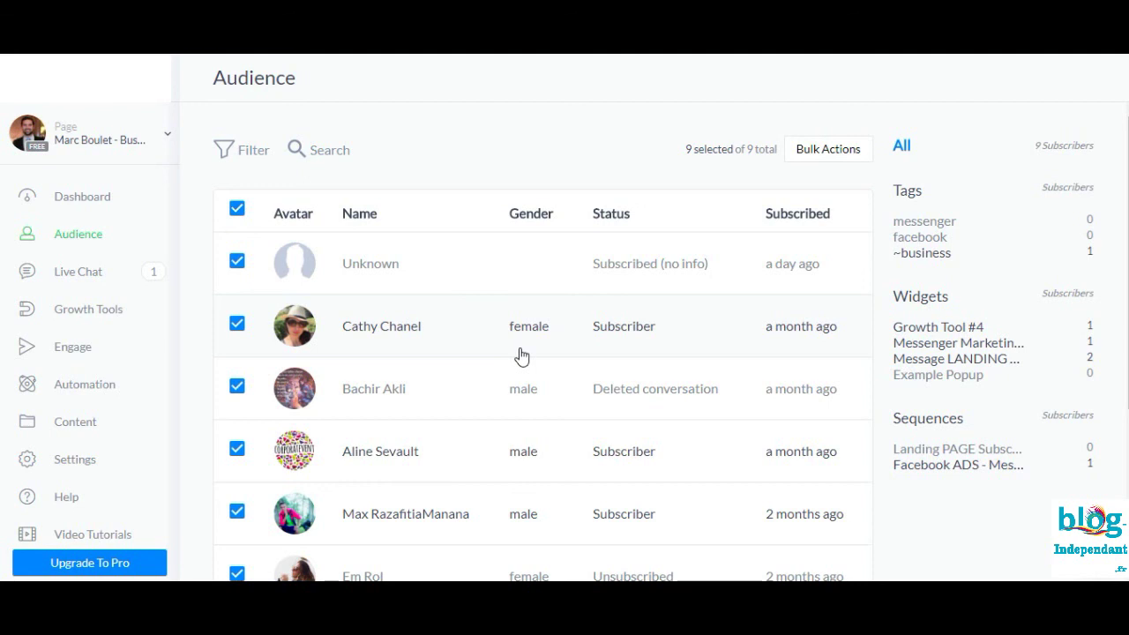
Open the Help link, and view the features and example use cases in the Upgrade To Pro offer.
scroll(158, 377, "down", 1)
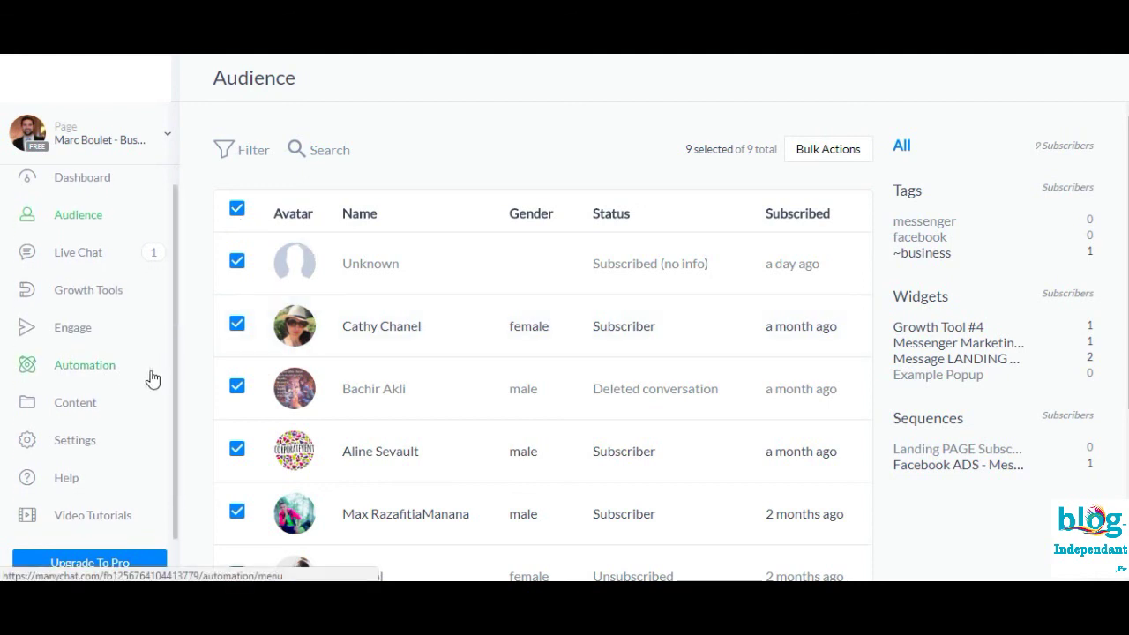
left_click(91, 486)
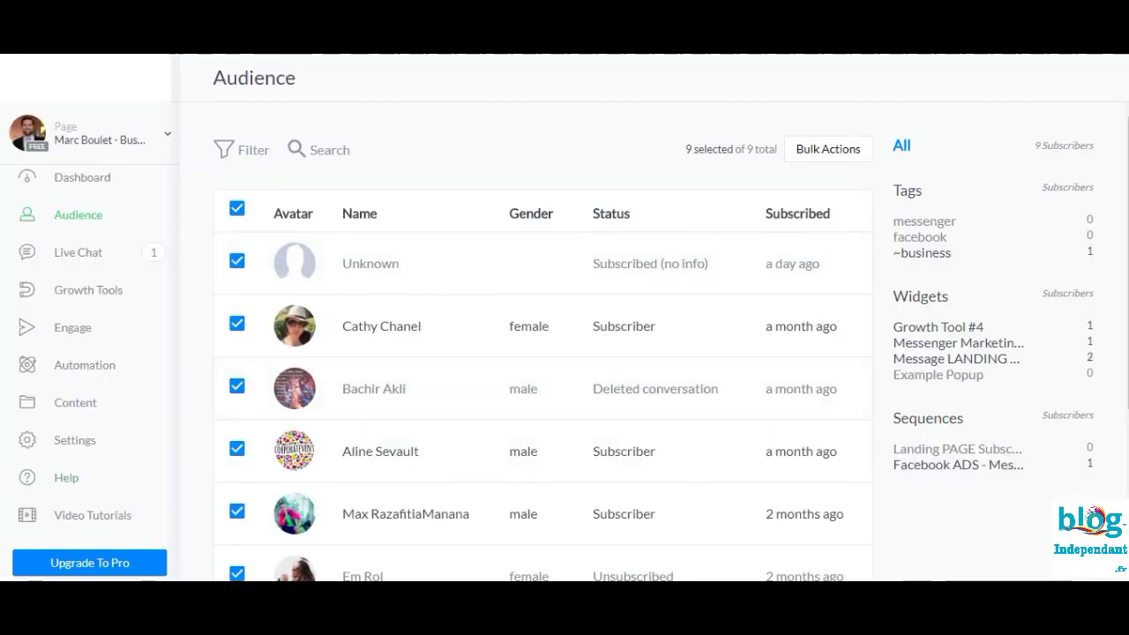
left_click(90, 563)
scroll(492, 377, "down", 2)
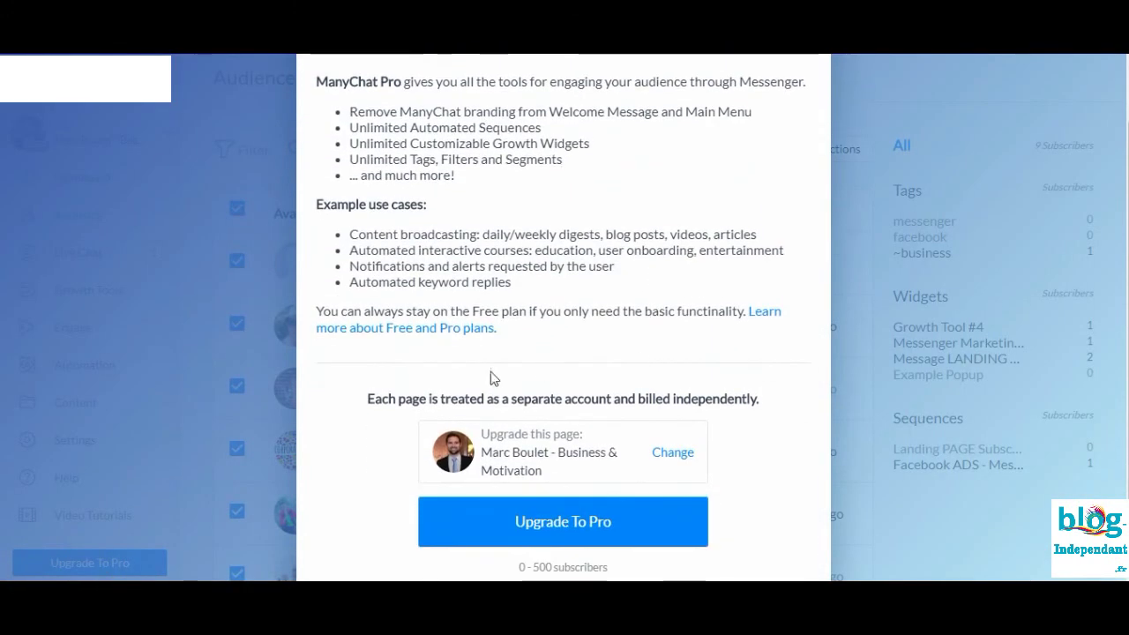
Open the page about Free and Pro plans and compare their broadcasts, sequences, growth tools, tags, custom fields and branding.
left_click(451, 328)
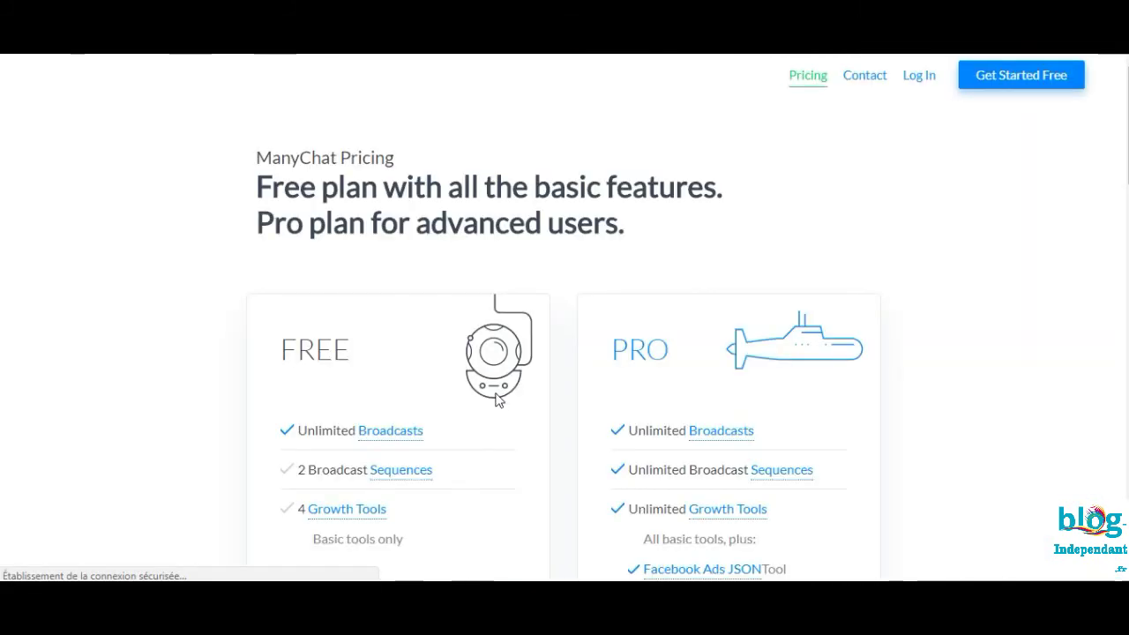
scroll(496, 398, "down", 3)
scroll(323, 529, "up", 1)
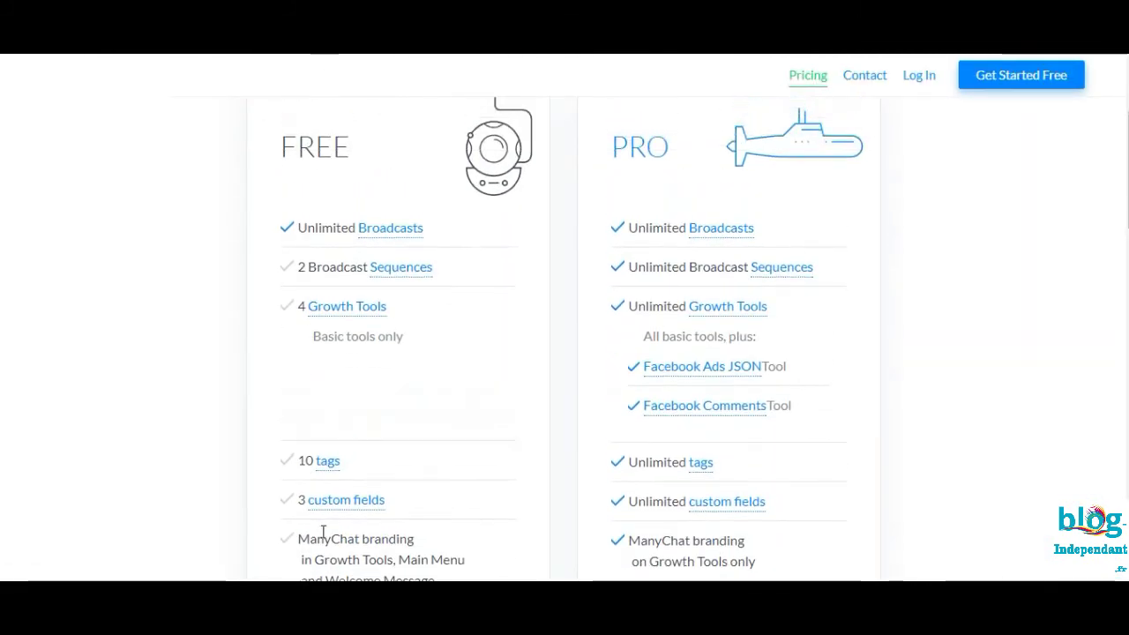
scroll(323, 529, "down", 3)
scroll(398, 298, "up", 3)
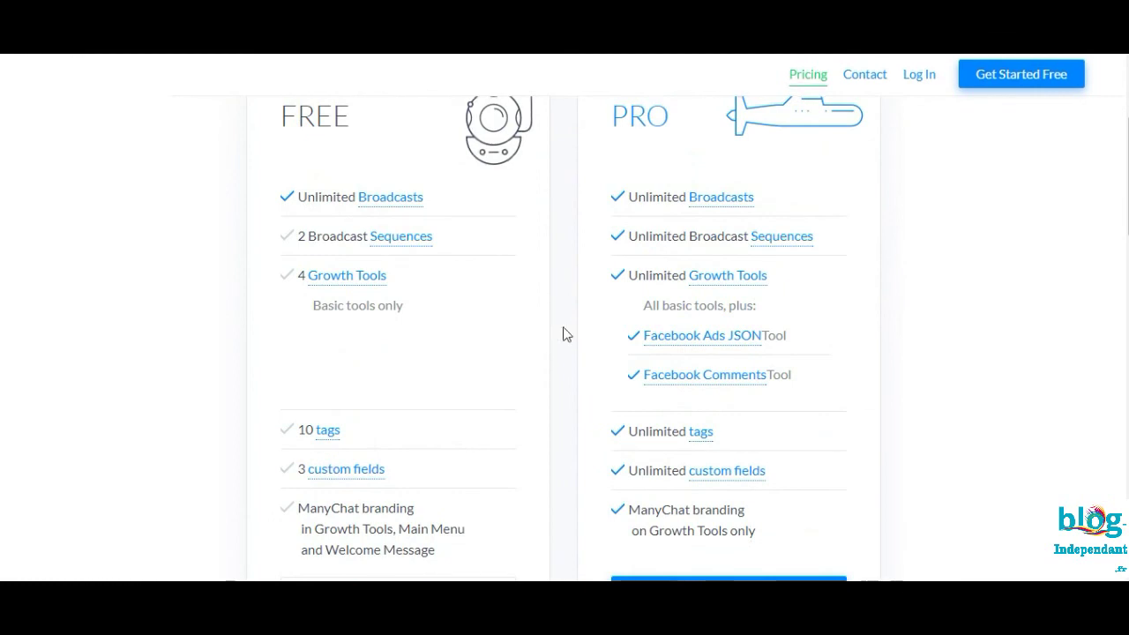
scroll(941, 323, "up", 2)
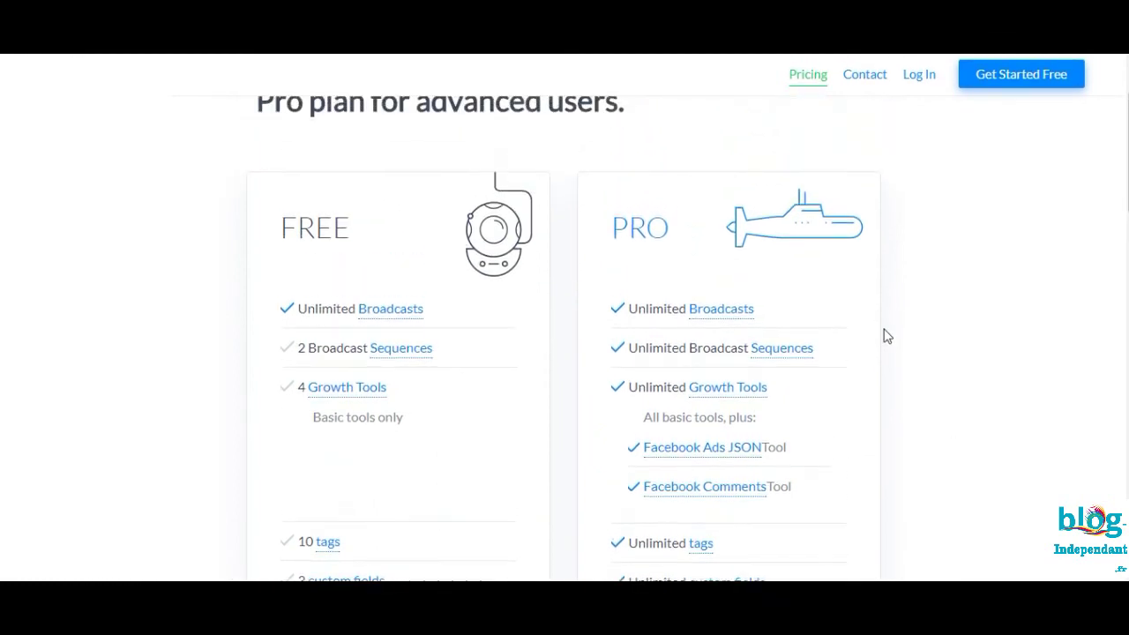
Examine the Pro plan's extra growth tools, including the Facebook Comments description, alongside the tag and custom field allowances.
scroll(885, 335, "down", 3)
scroll(852, 265, "up", 1)
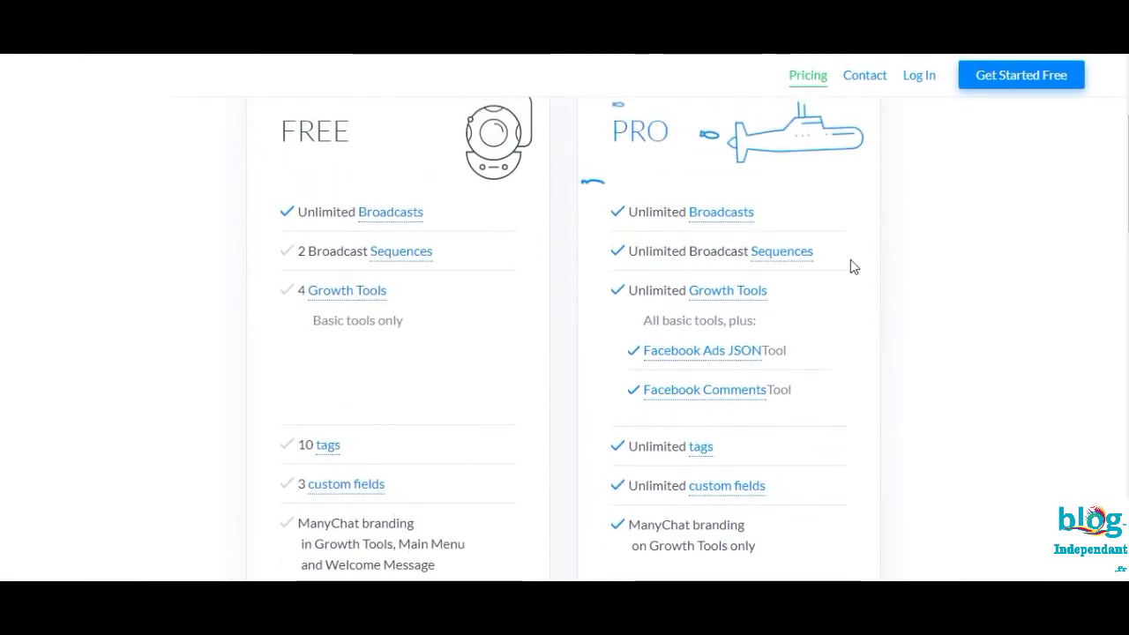
scroll(853, 265, "down", 3)
scroll(852, 264, "up", 2)
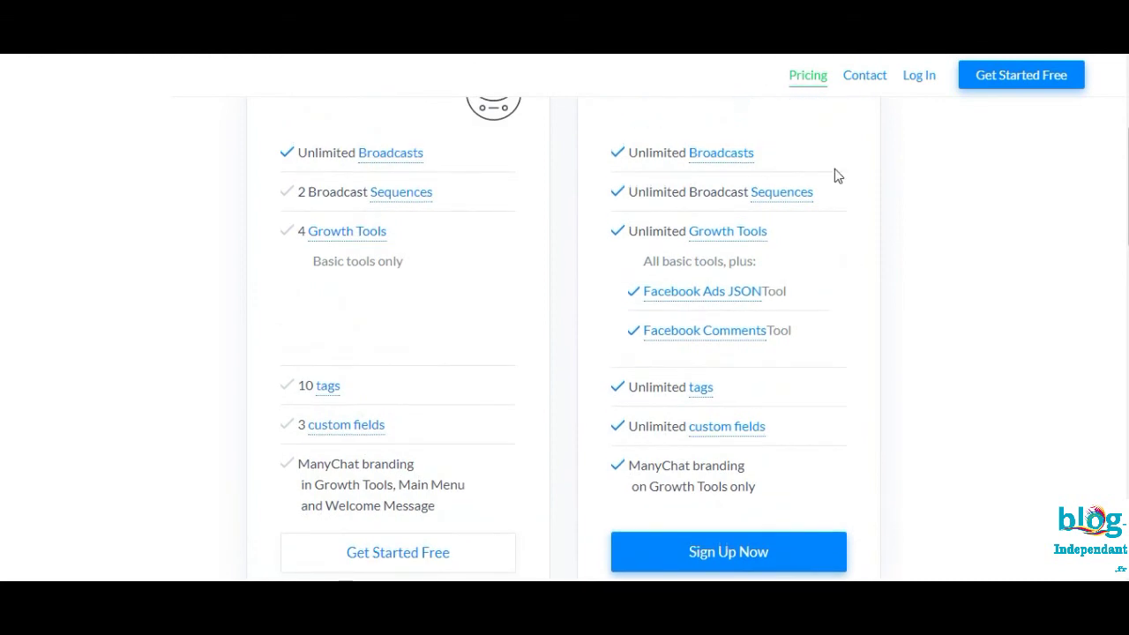
scroll(617, 185, "up", 1)
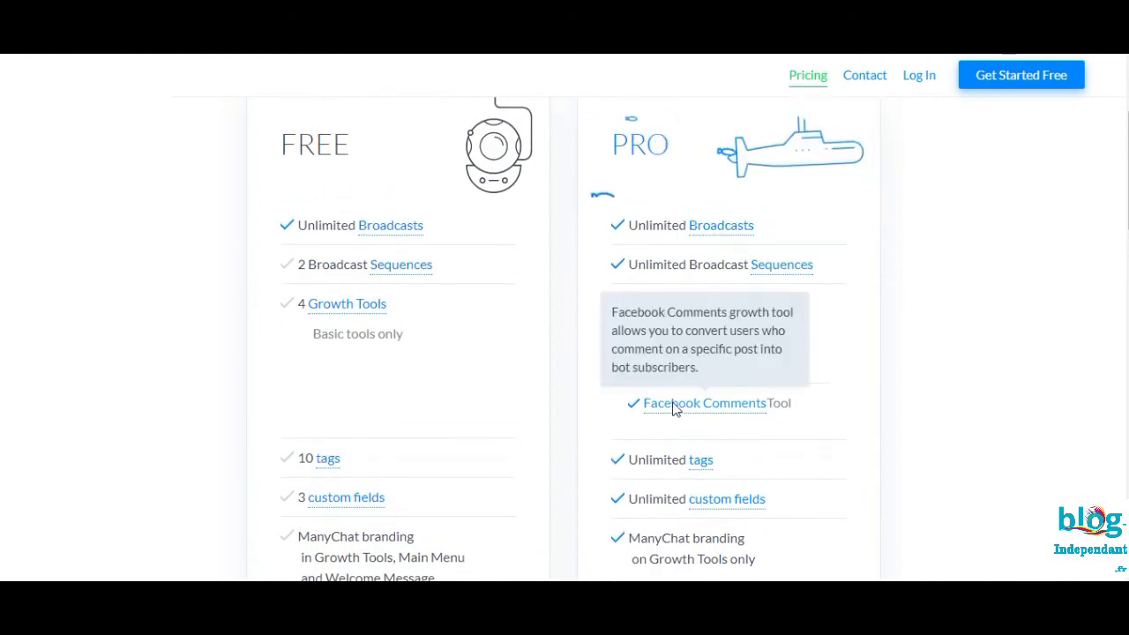
mouse_move(780, 372)
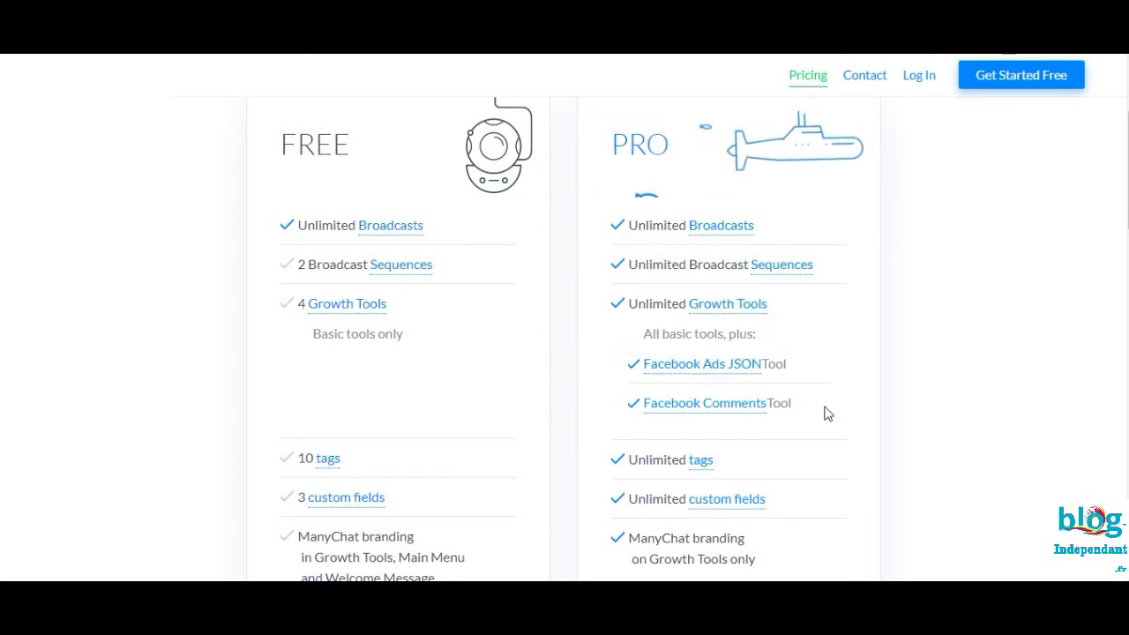
scroll(761, 467, "down", 1)
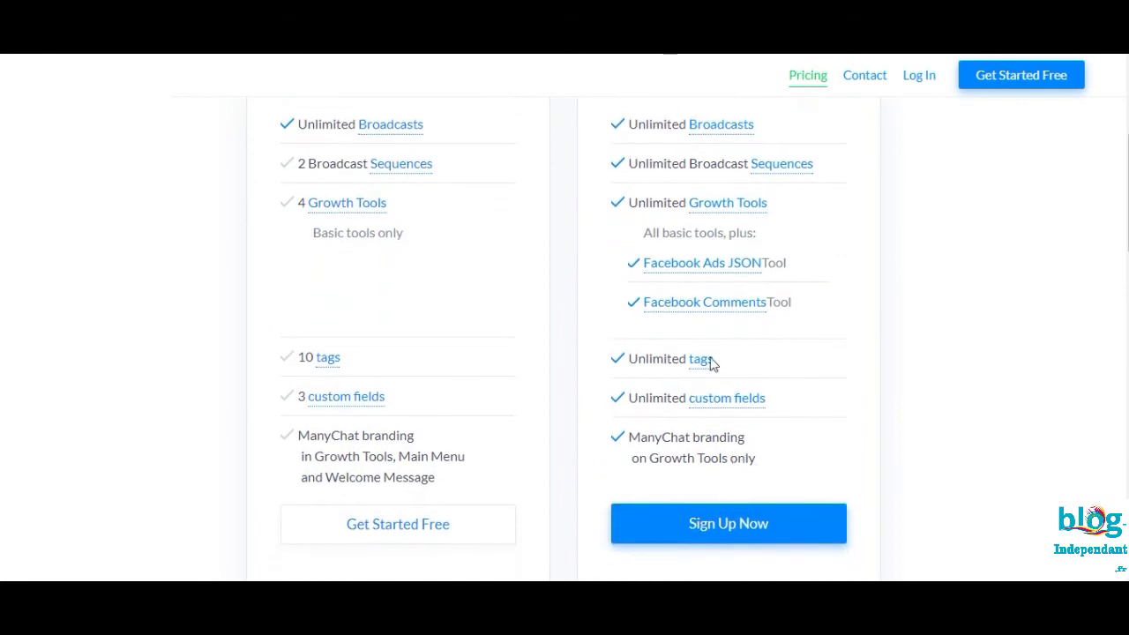
scroll(839, 338, "up", 1)
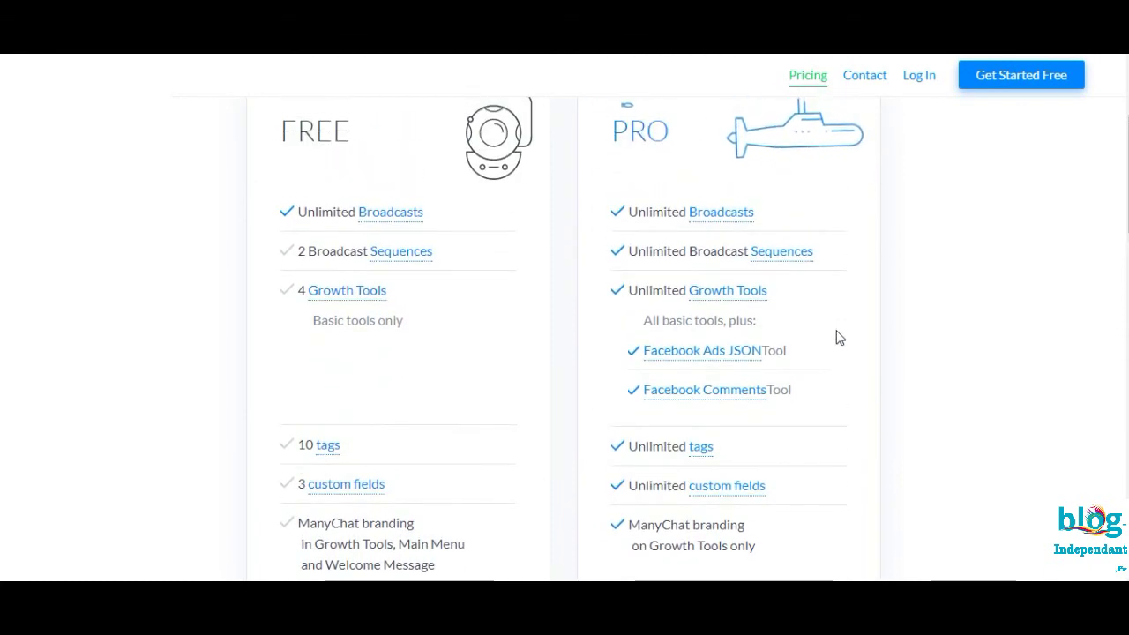
scroll(850, 297, "up", 1)
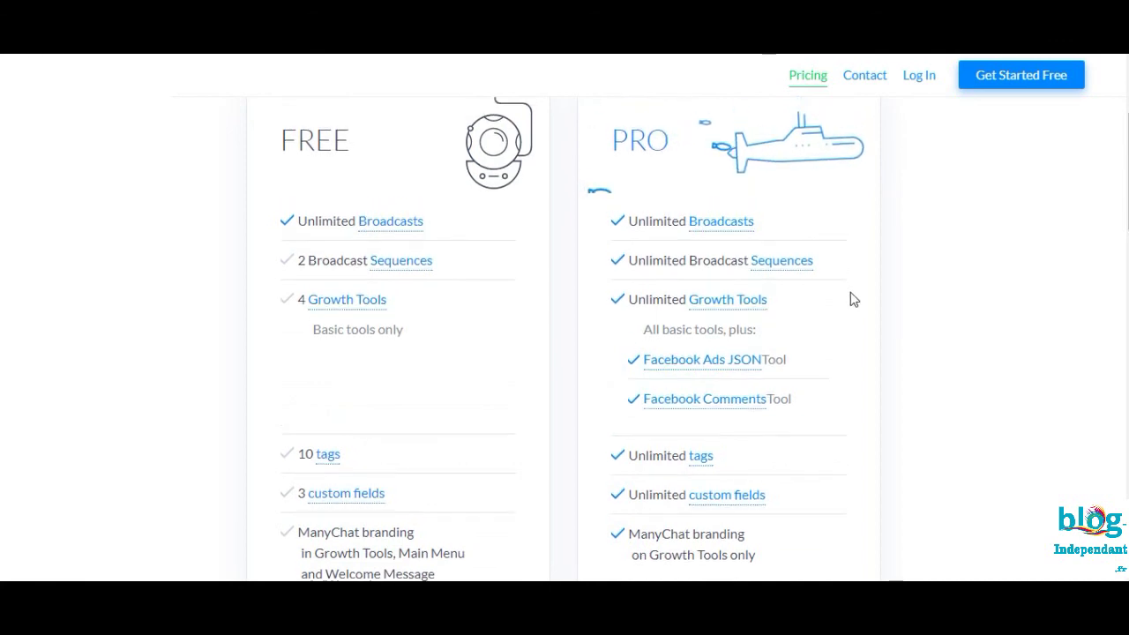
scroll(850, 300, "up", 1)
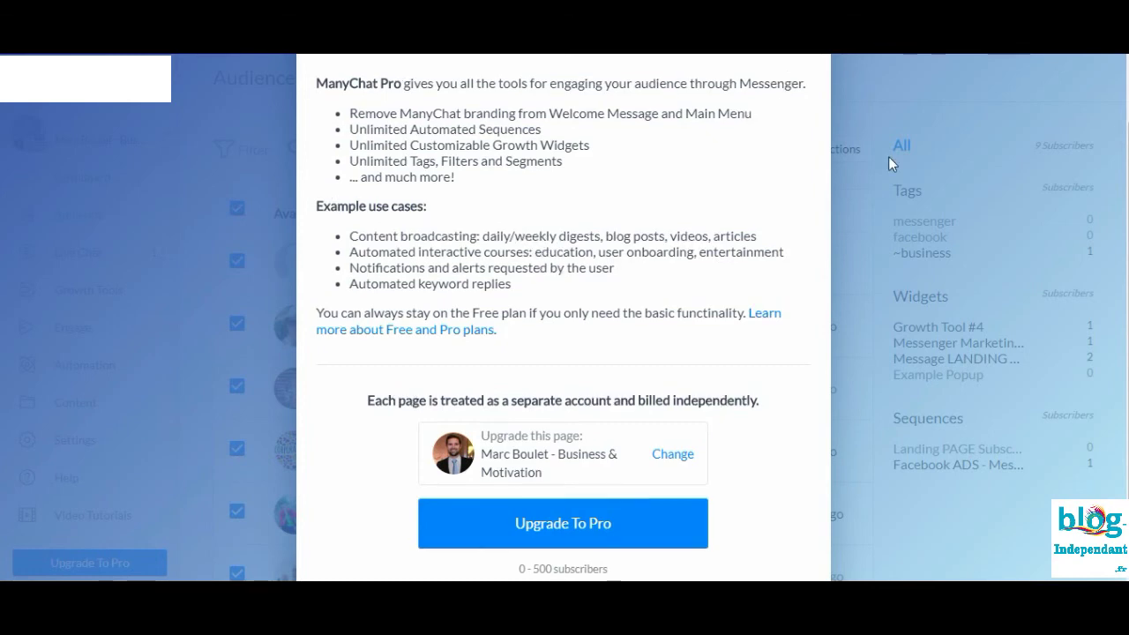
Close the Upgrade To Pro offer and look through the Audience subscriber list.
scroll(889, 157, "up", 1)
left_click(845, 106)
scroll(477, 406, "down", 1)
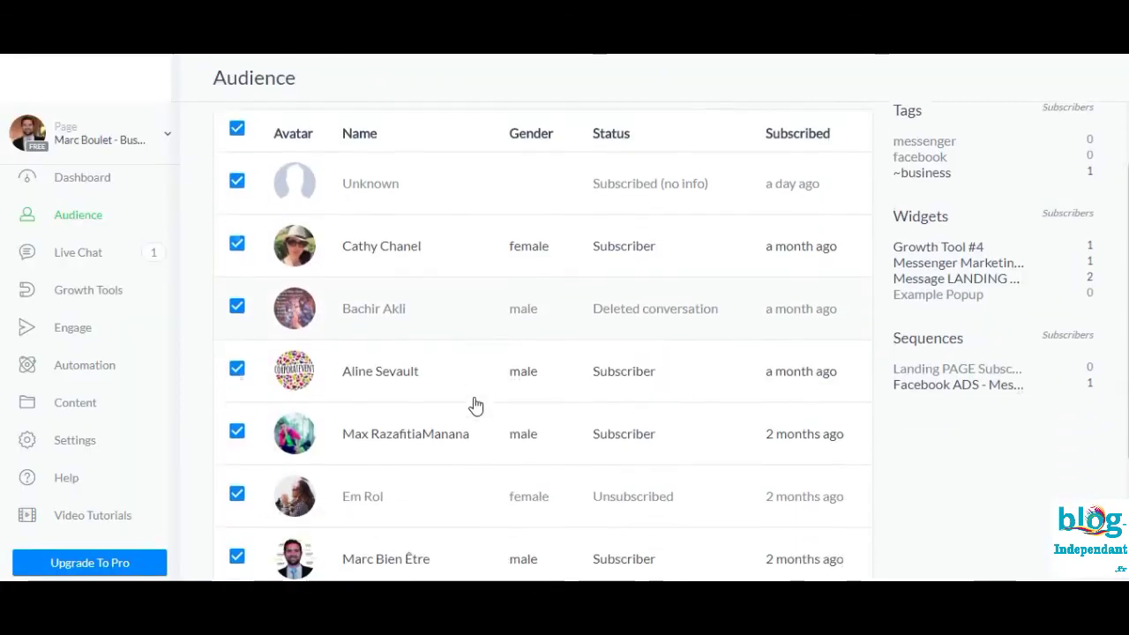
scroll(476, 406, "up", 1)
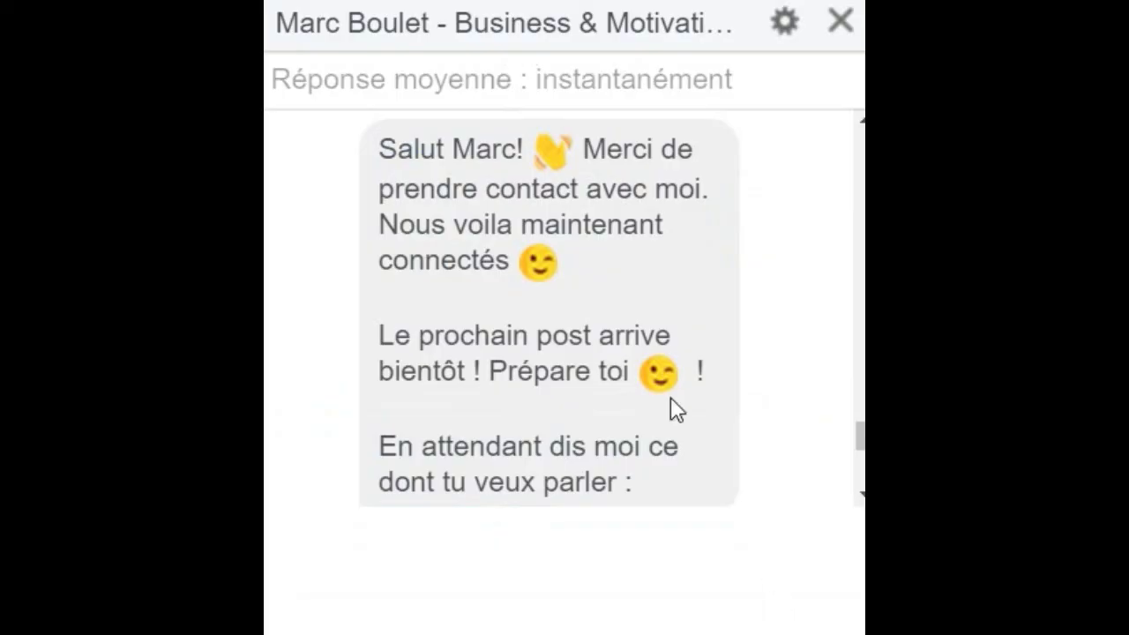
Switch to the page's Messenger chat, read the bot's welcome message, and choose the Business topic.
scroll(434, 141, "up", 3)
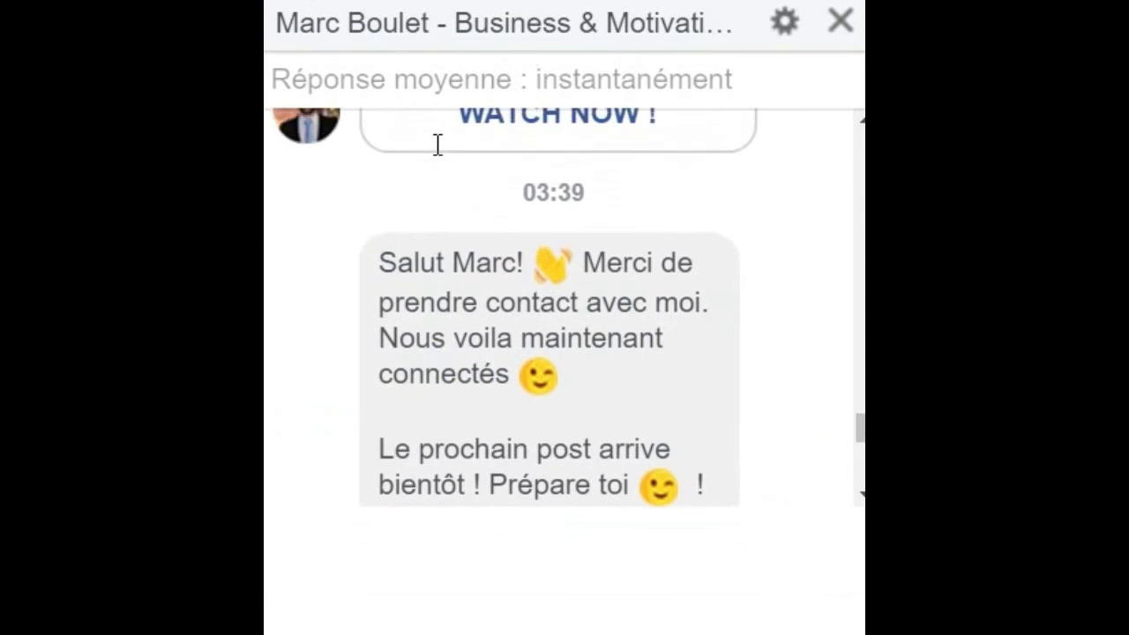
scroll(437, 150, "down", 2)
scroll(348, 207, "up", 1)
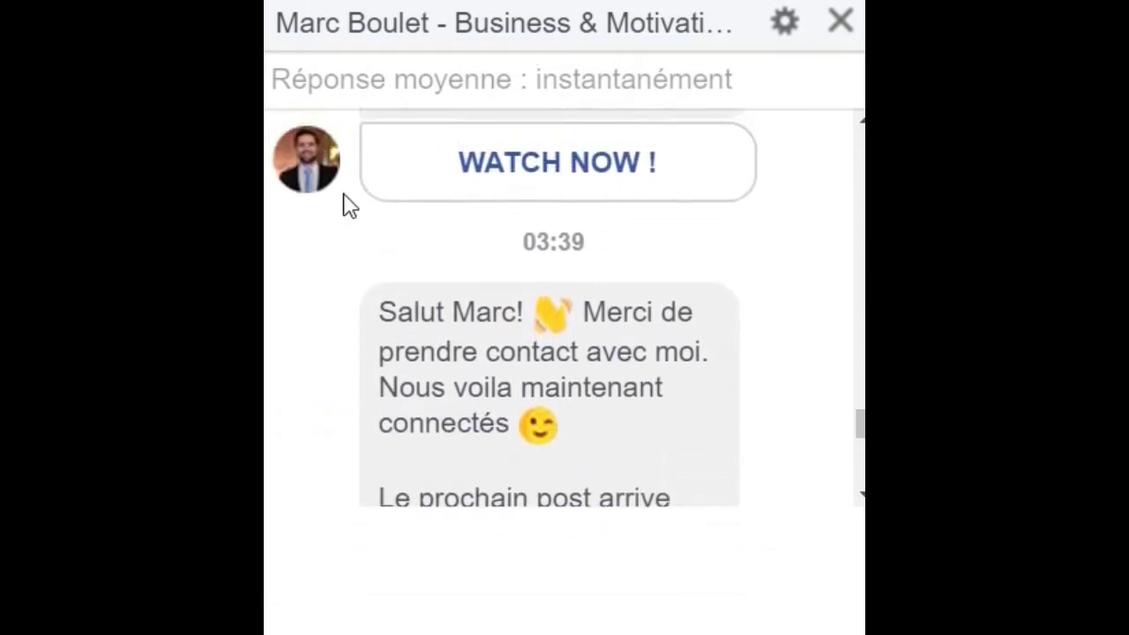
scroll(500, 337, "down", 1)
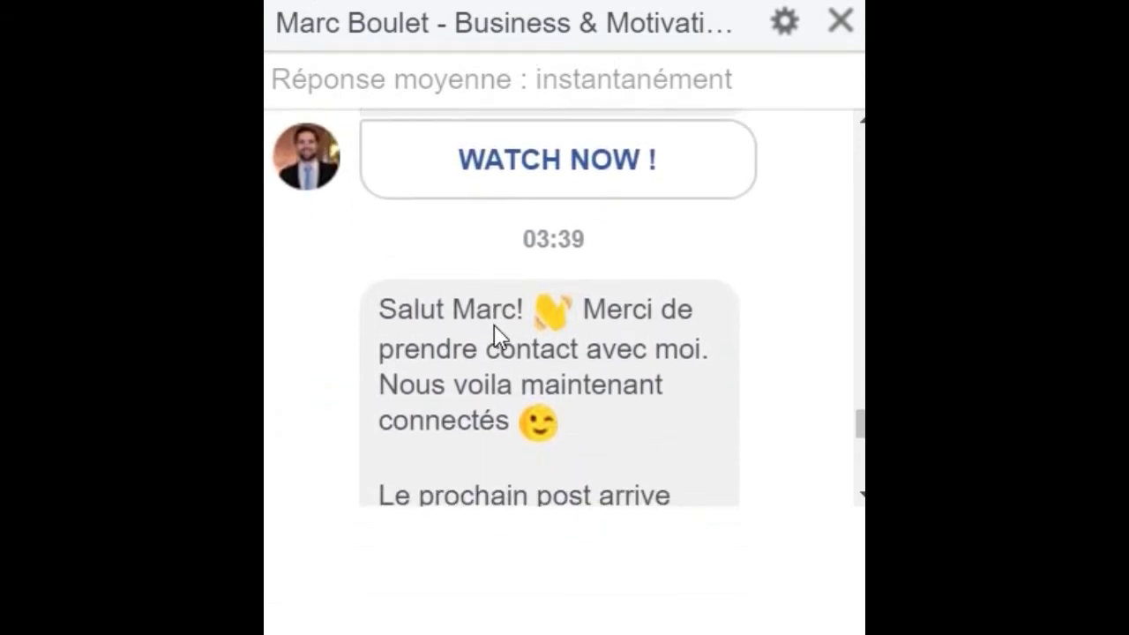
scroll(497, 336, "down", 1)
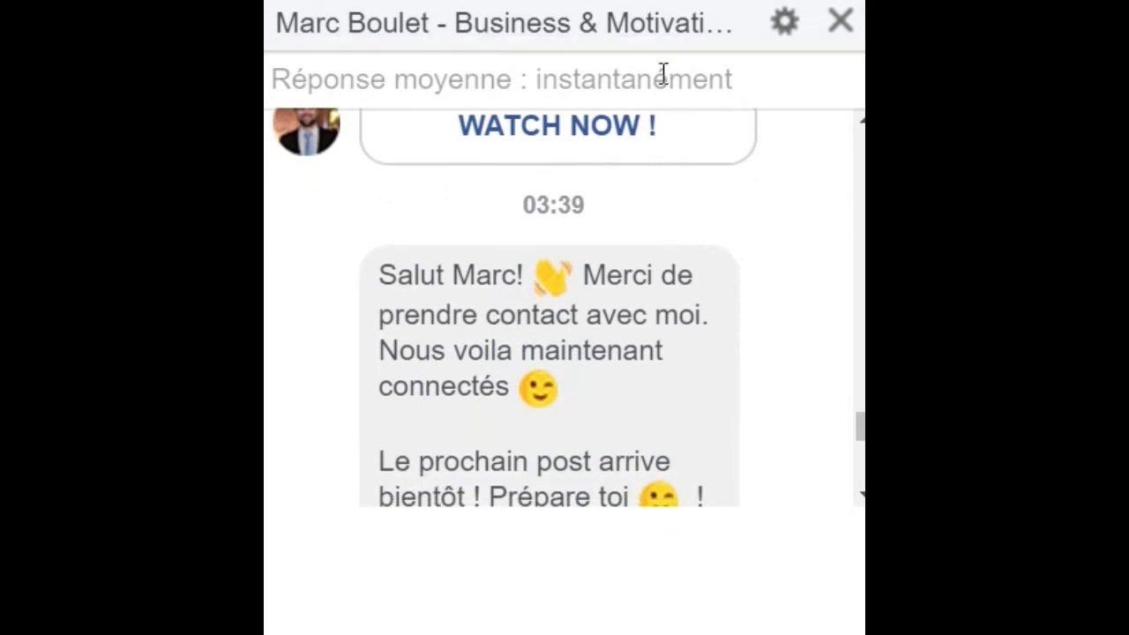
scroll(539, 220, "down", 3)
scroll(509, 249, "up", 1)
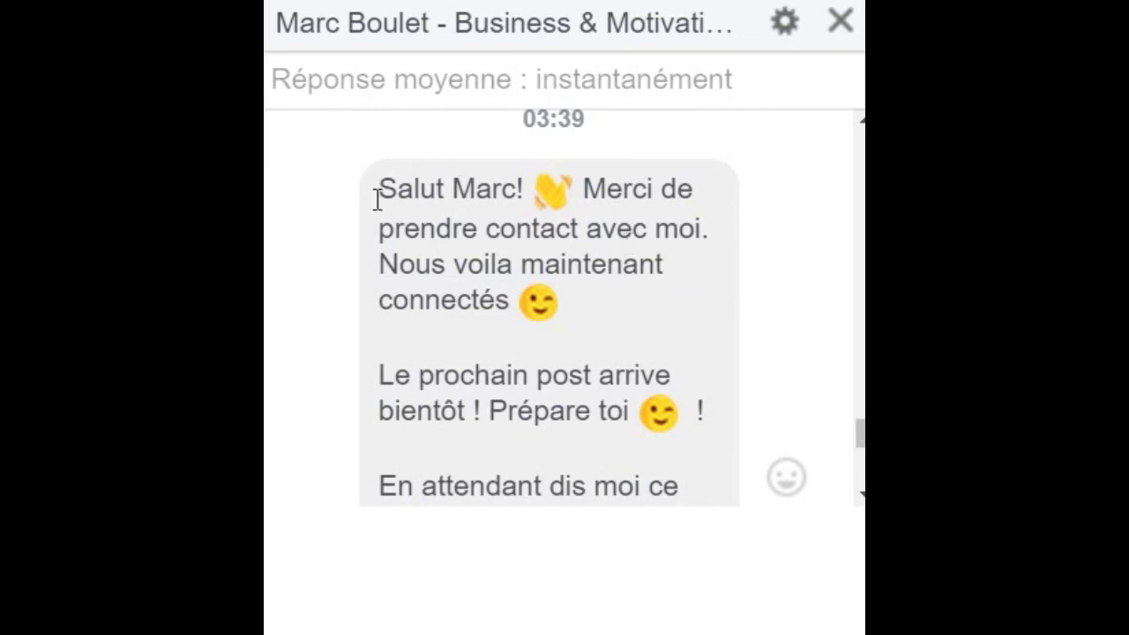
scroll(603, 185, "down", 5)
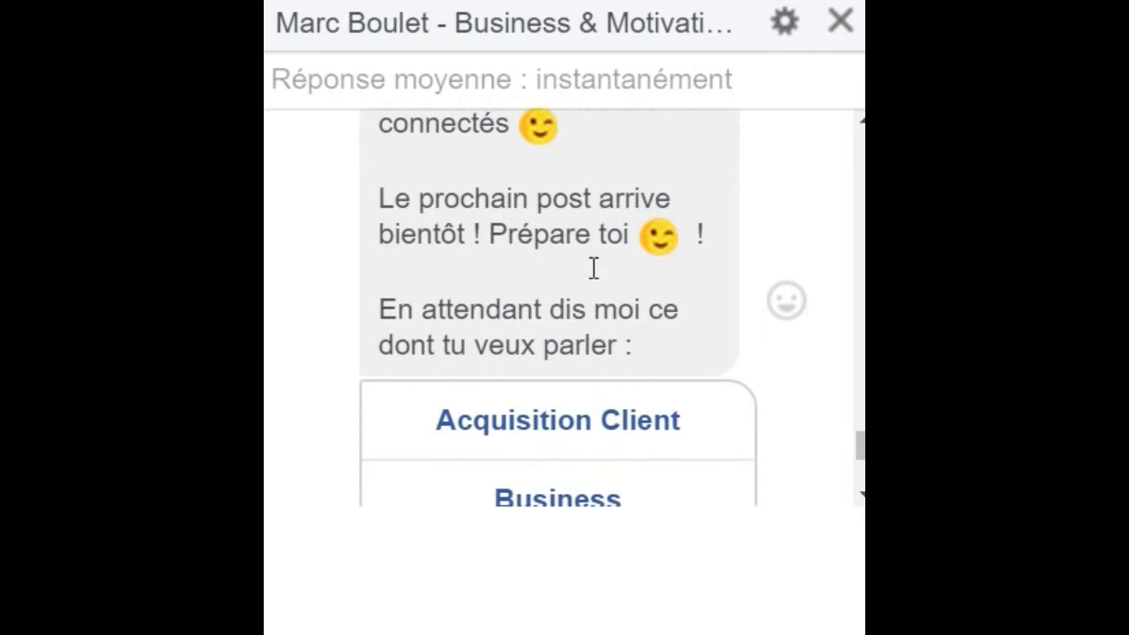
scroll(615, 112, "down", 2)
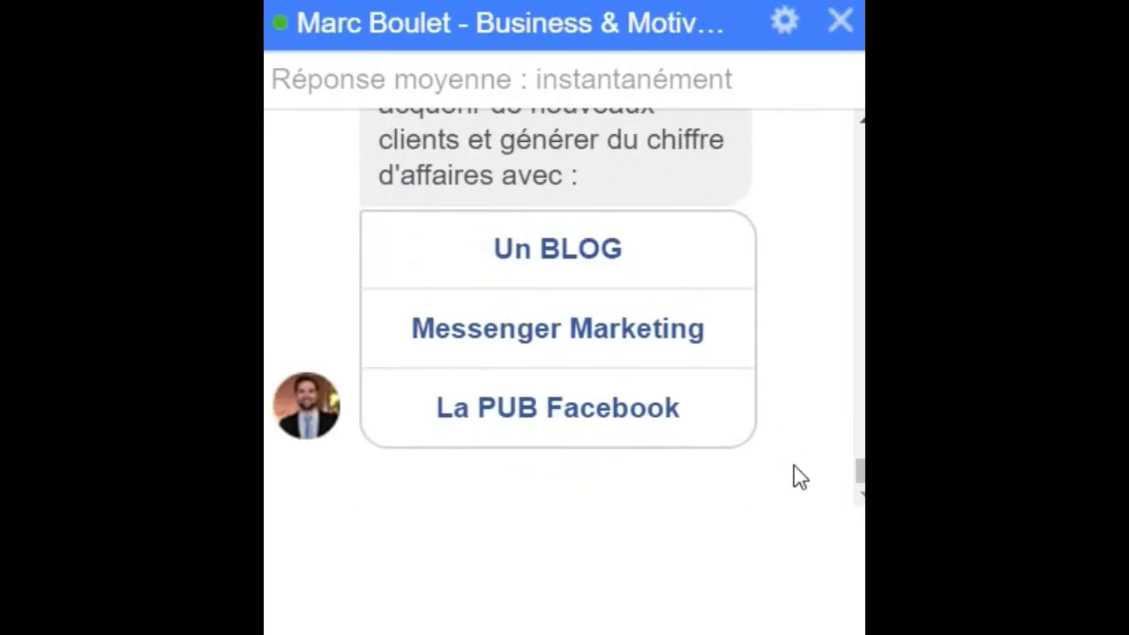
Read the bot's reply about growing a business and answer it with the Messenger Marketing option.
scroll(799, 476, "up", 6)
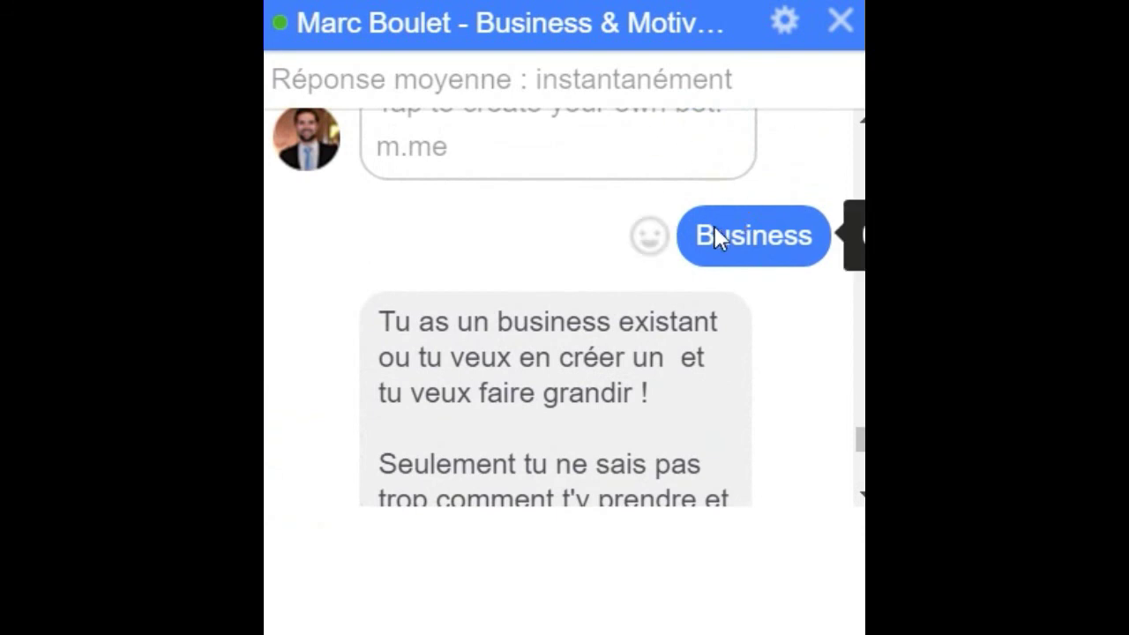
scroll(716, 232, "down", 2)
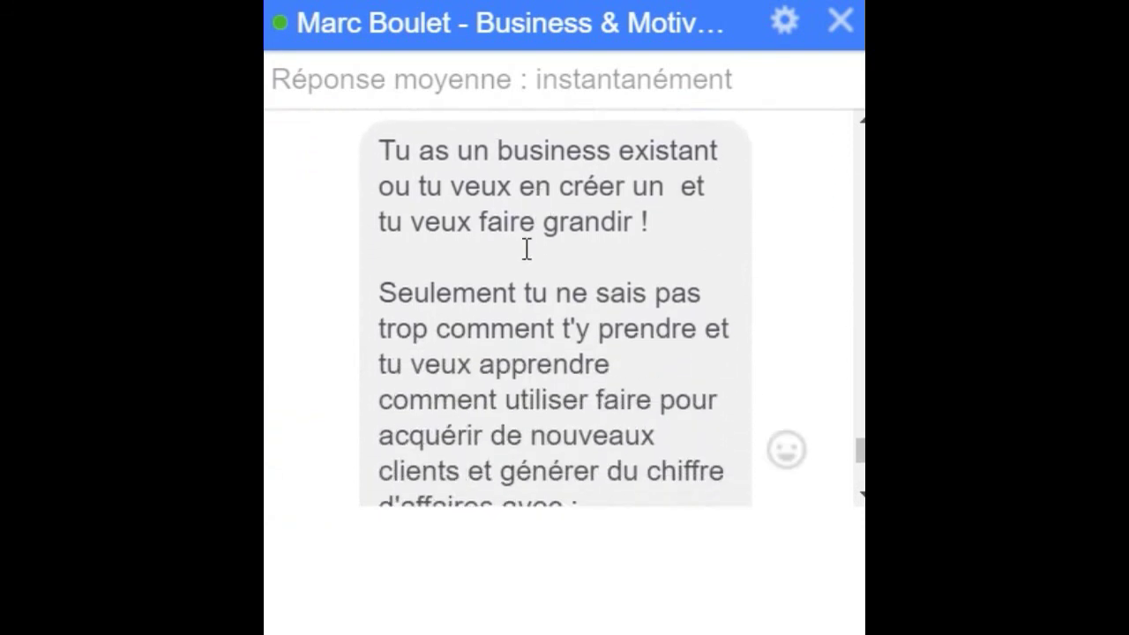
scroll(527, 258, "down", 1)
scroll(527, 253, "down", 2)
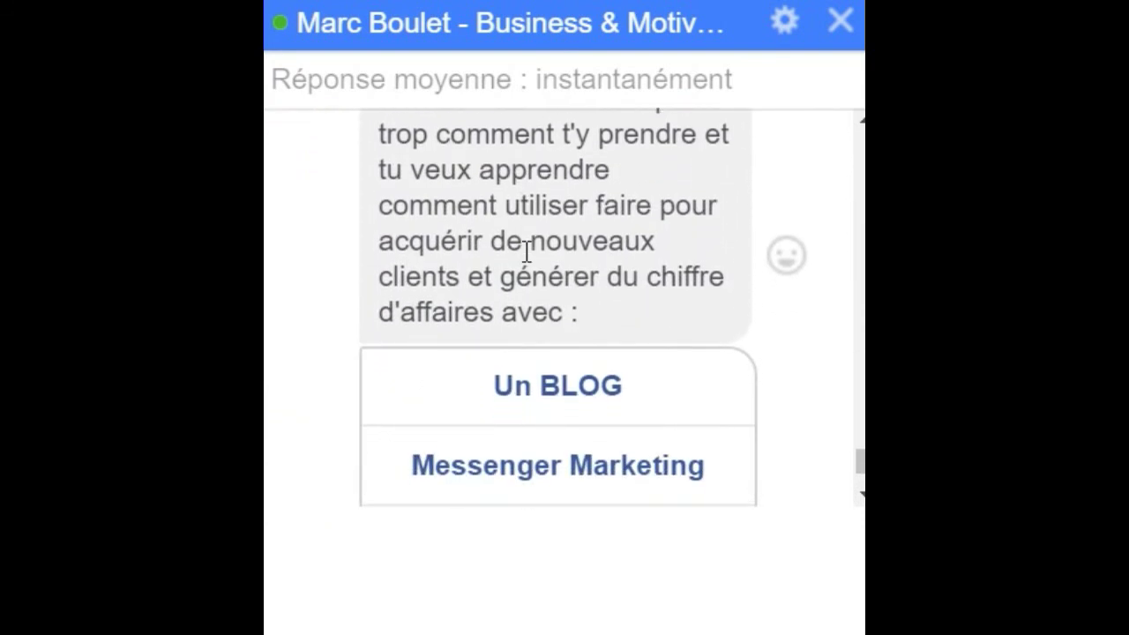
scroll(552, 291, "down", 2)
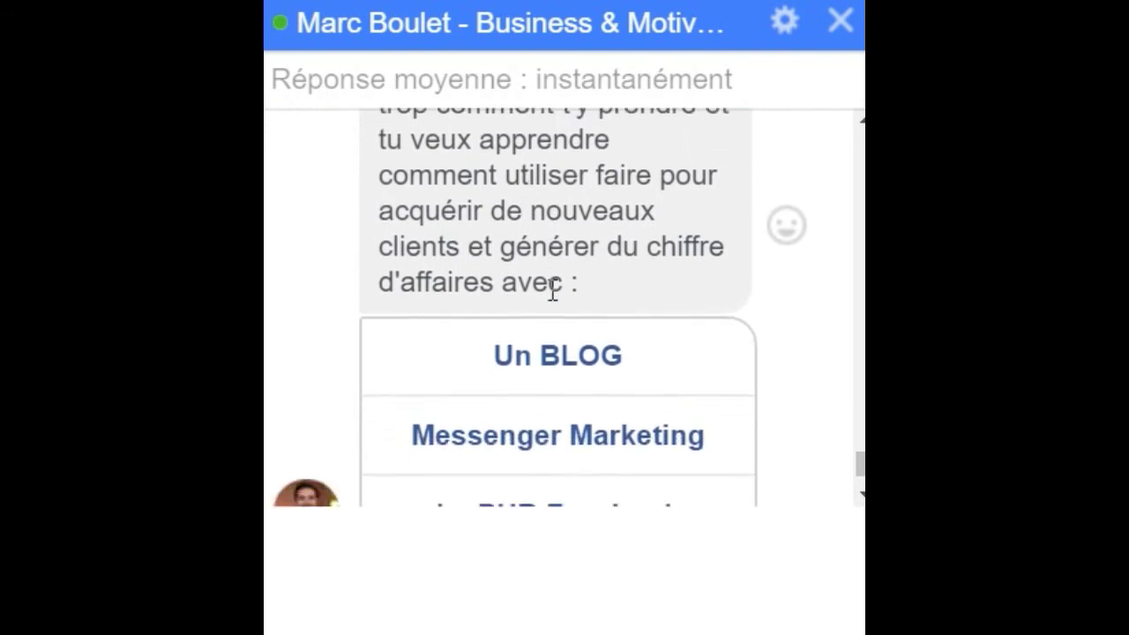
scroll(655, 197, "up", 2)
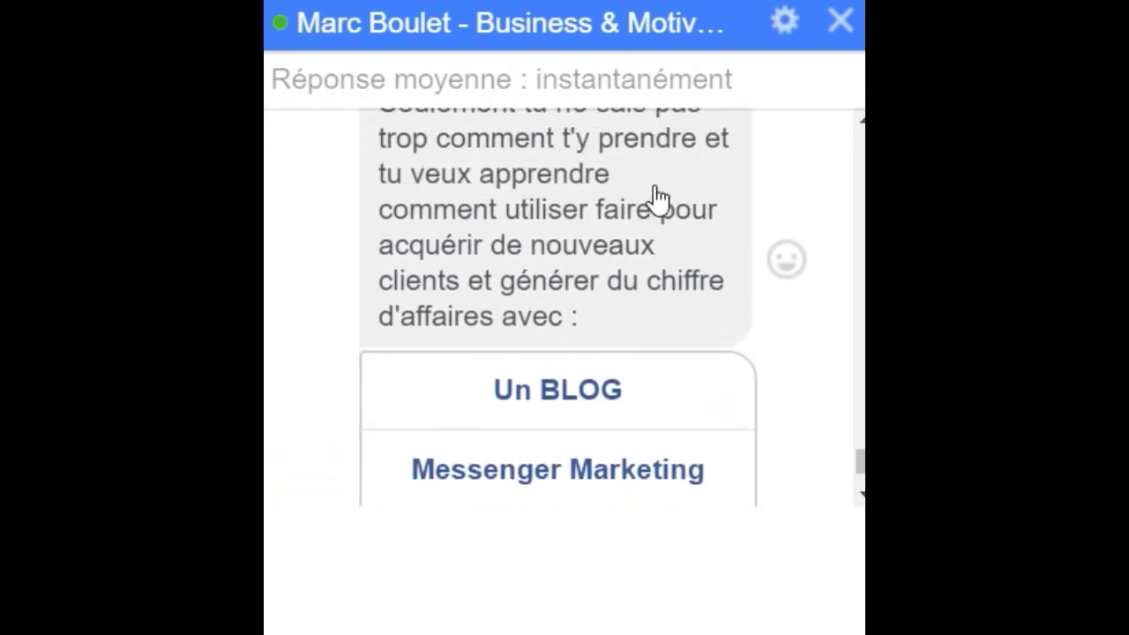
scroll(645, 271, "down", 1)
scroll(640, 283, "down", 2)
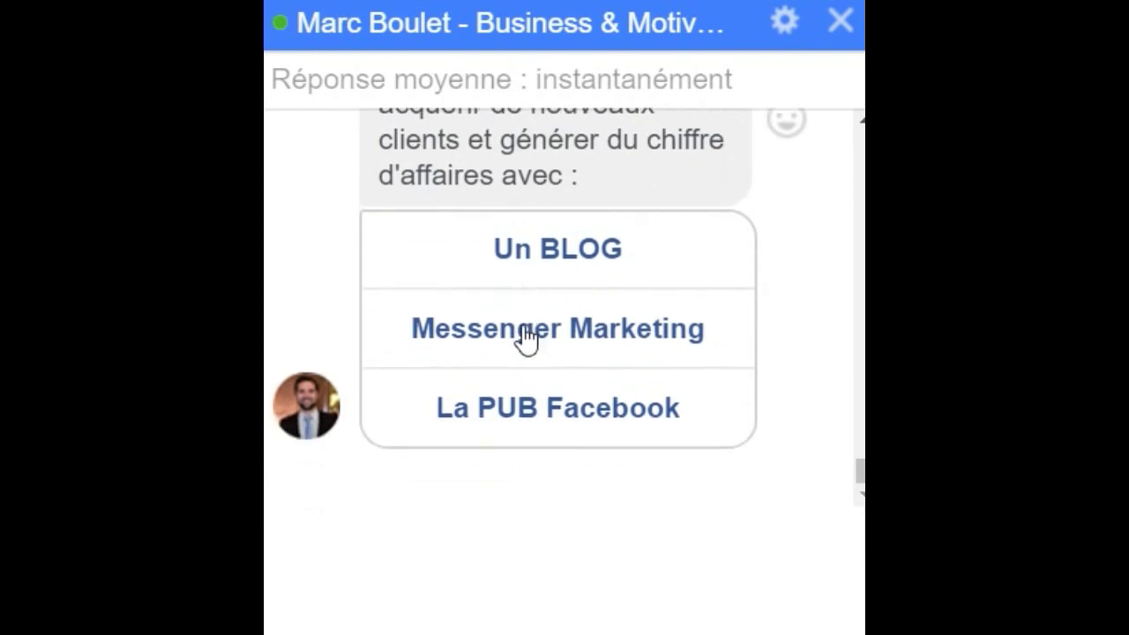
left_click(612, 346)
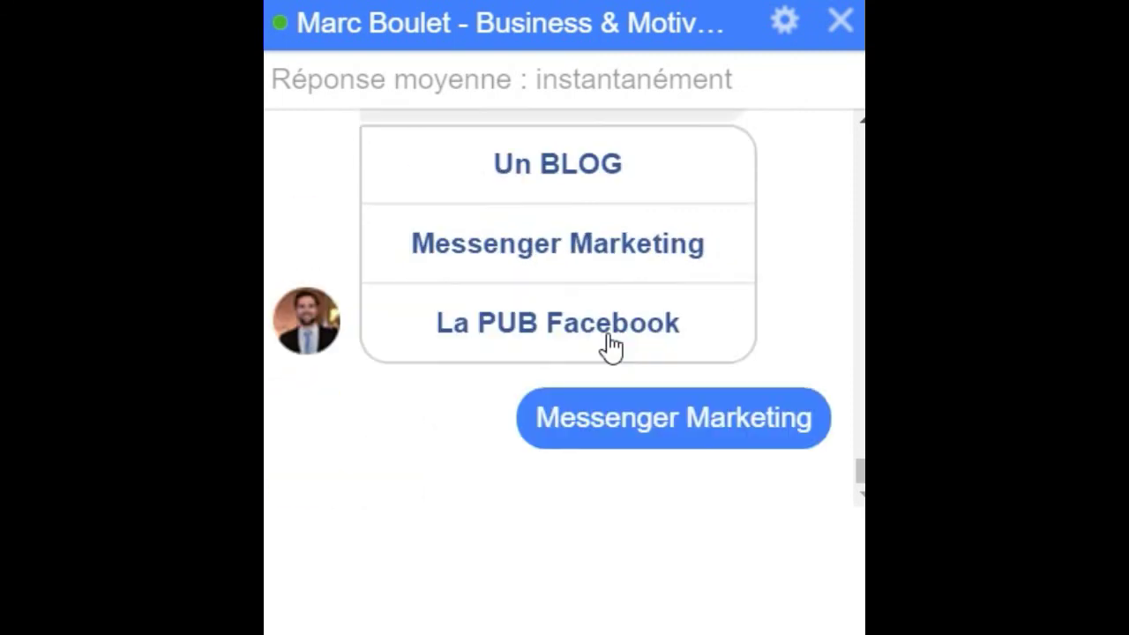
Read the bot's automated reply to the Messenger Marketing choice.
scroll(610, 336, "up", 2)
scroll(610, 340, "down", 2)
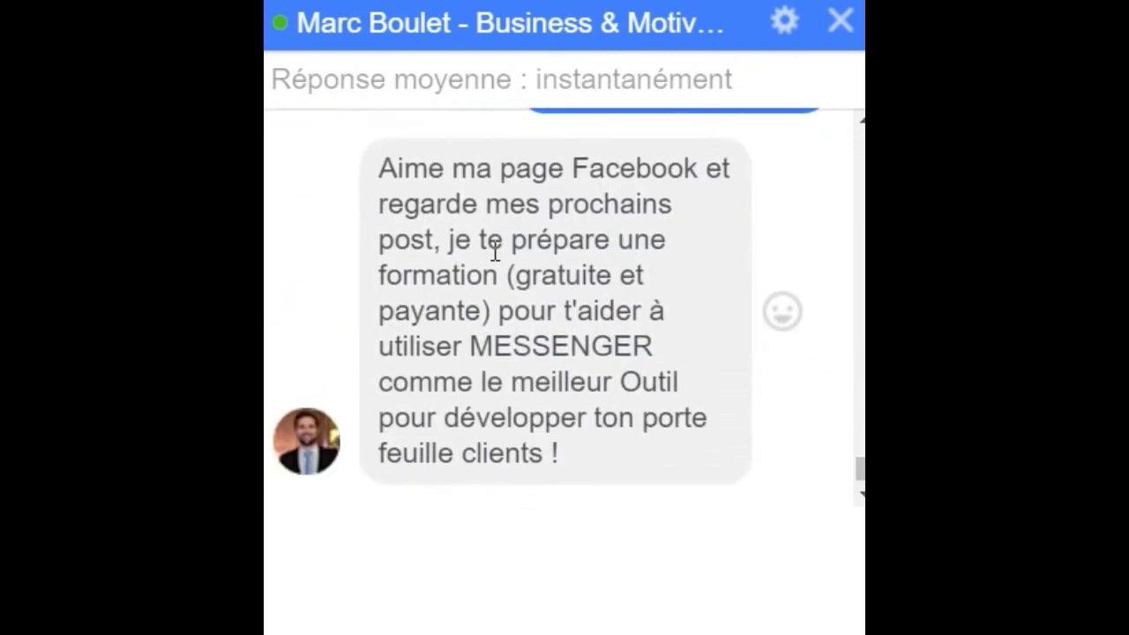
scroll(495, 253, "down", 1)
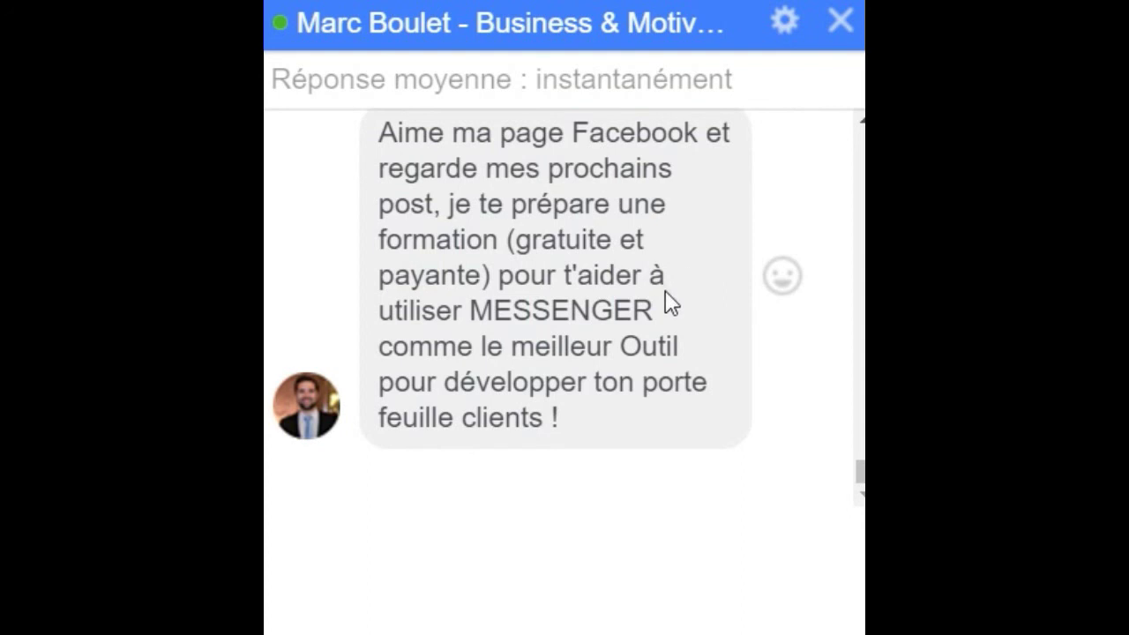
scroll(666, 302, "up", 3)
scroll(666, 303, "down", 3)
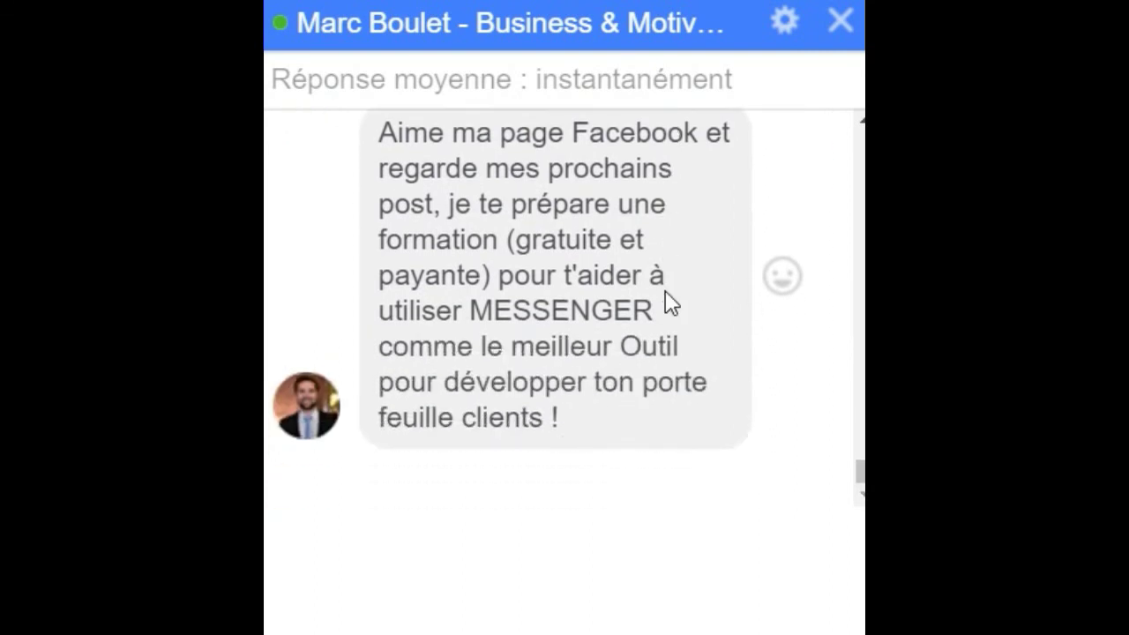